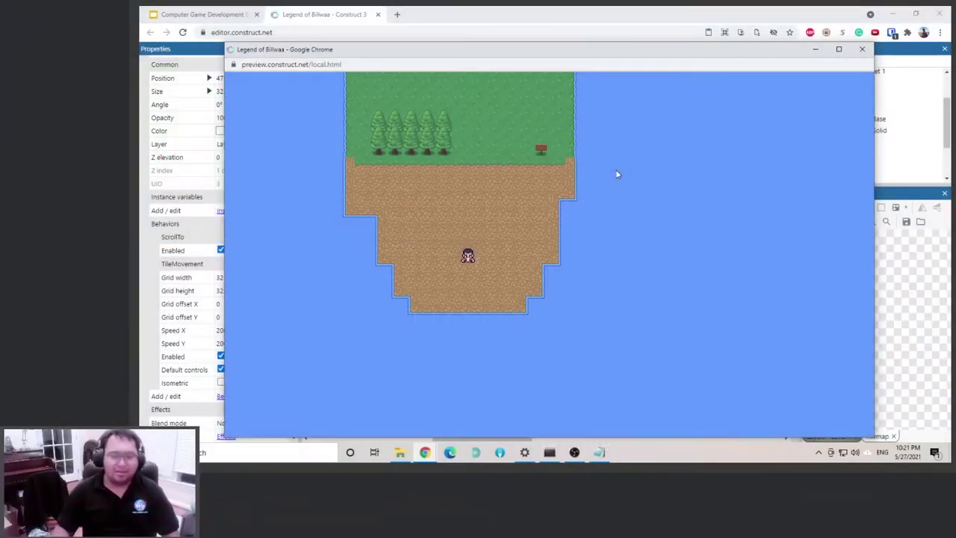
Walk the player up, left, right and down around the map in the preview, then close it
key("Up")
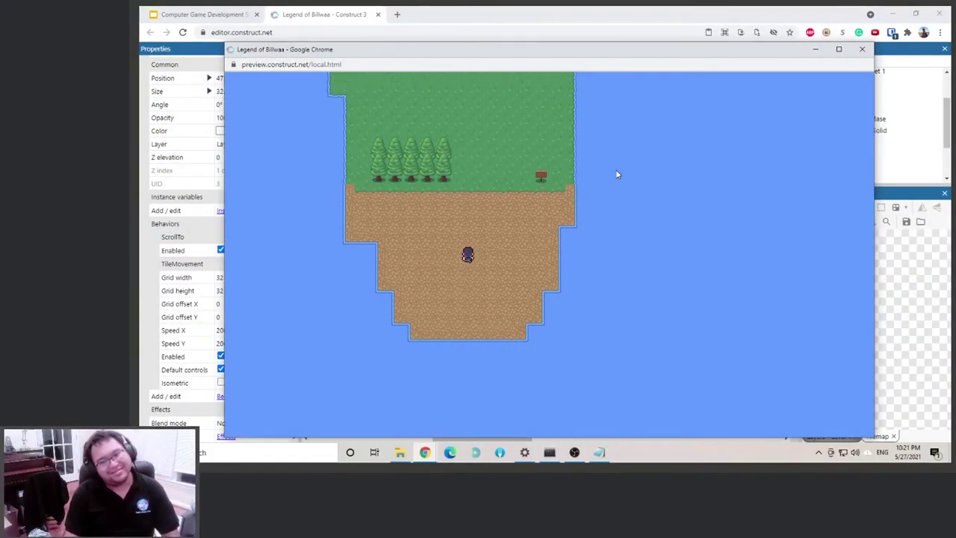
key("Up")
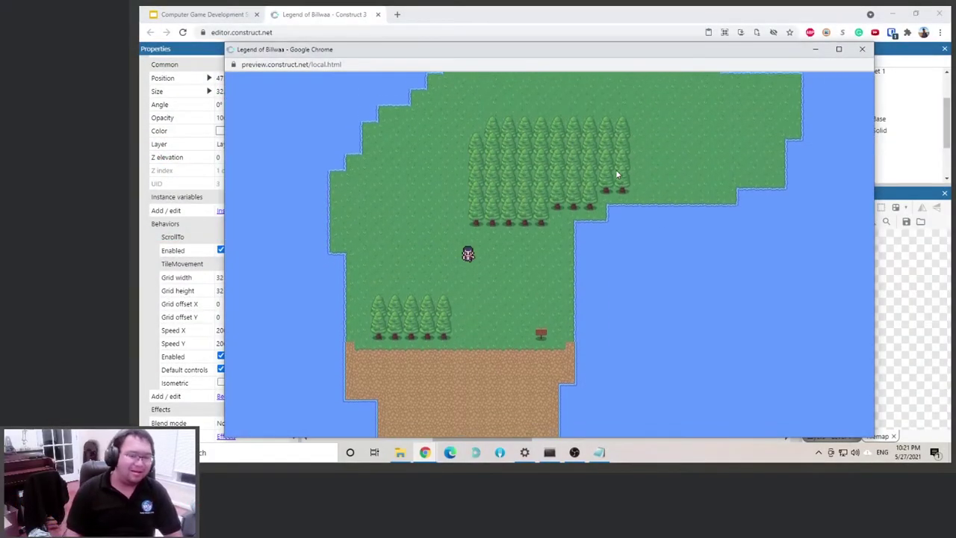
key("Left")
key("Up")
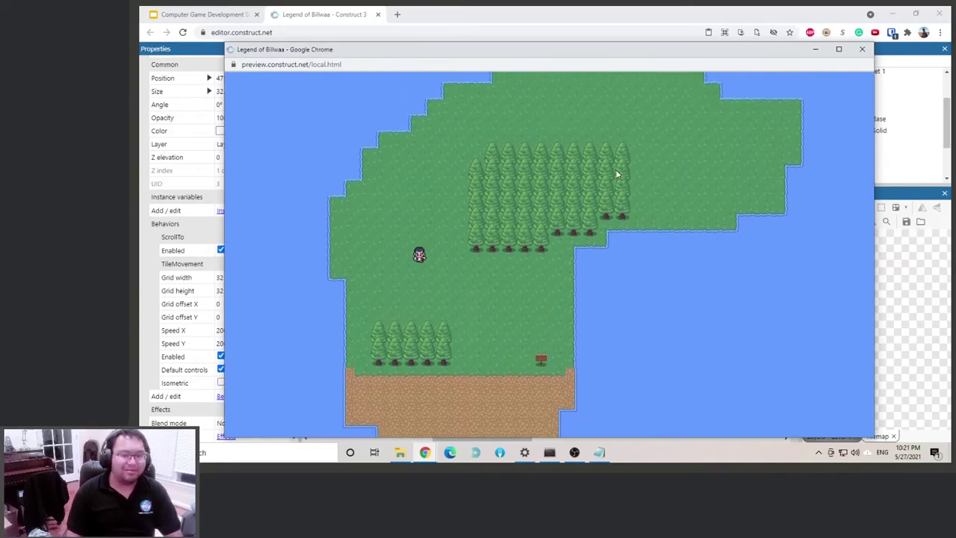
key("Right")
key("Down")
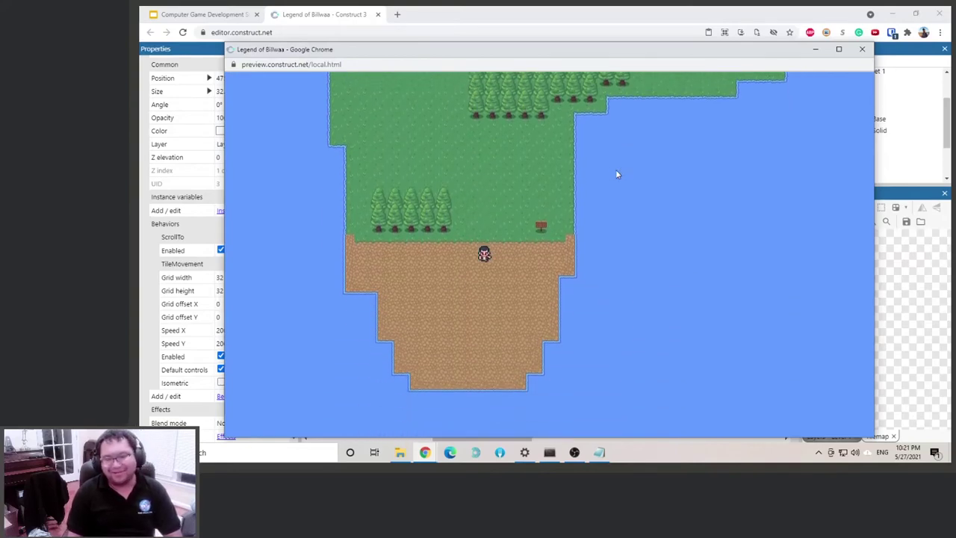
key("Left")
key("Right")
key("Down")
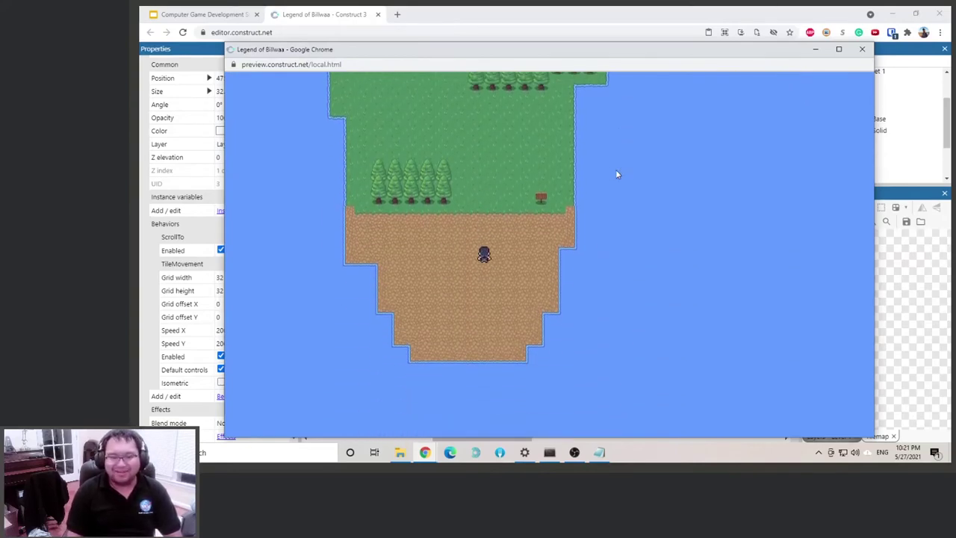
key("Up")
key("Up")
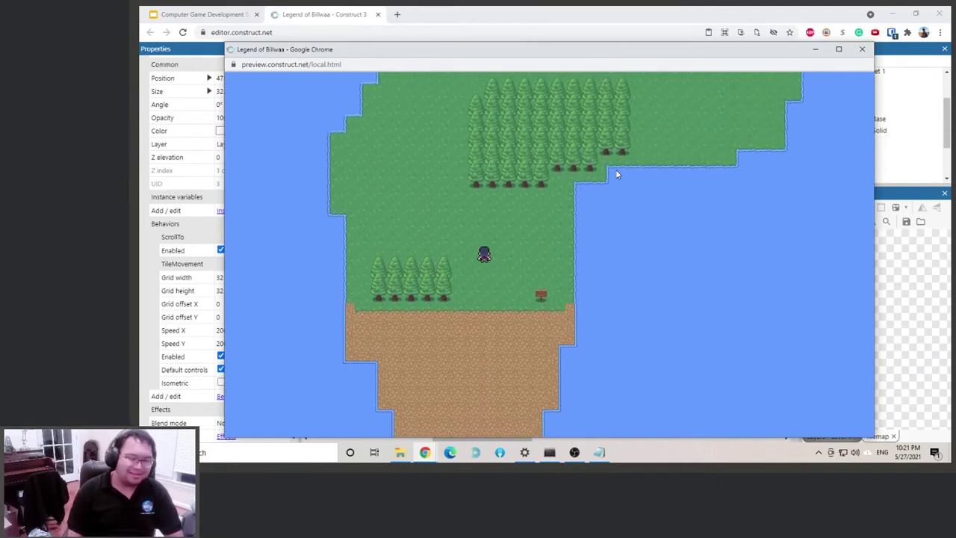
left_click(861, 49)
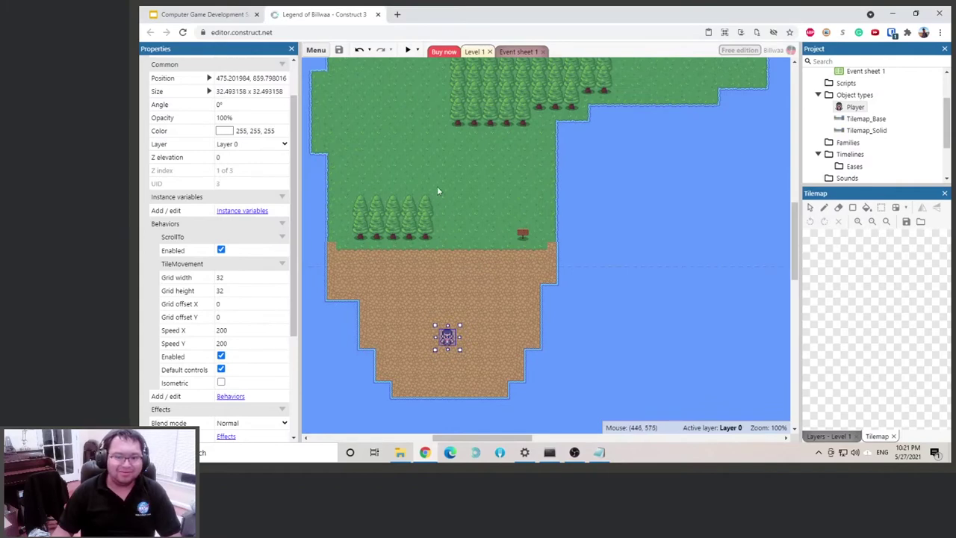
Insert a new Sprite object and place it in the Level 1 layout
left_click(697, 200)
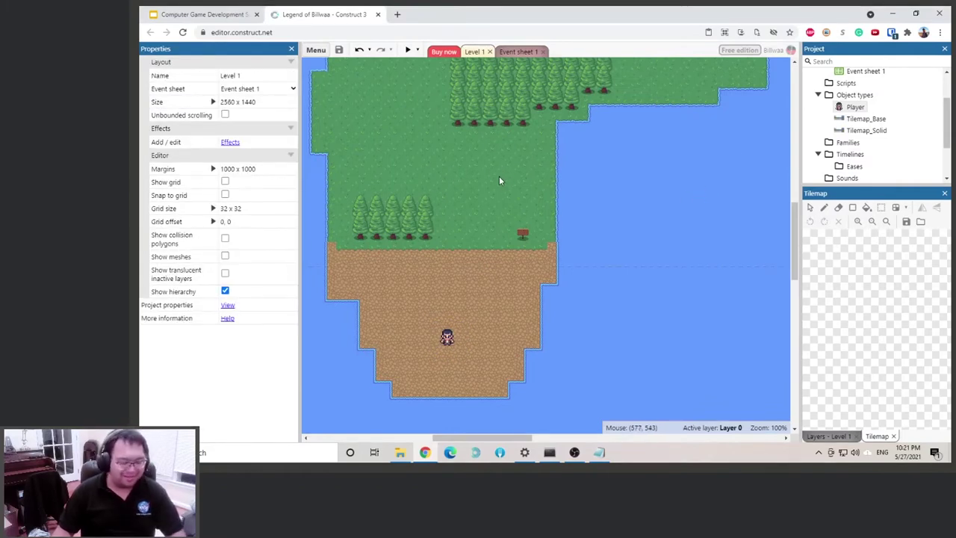
right_click(464, 171)
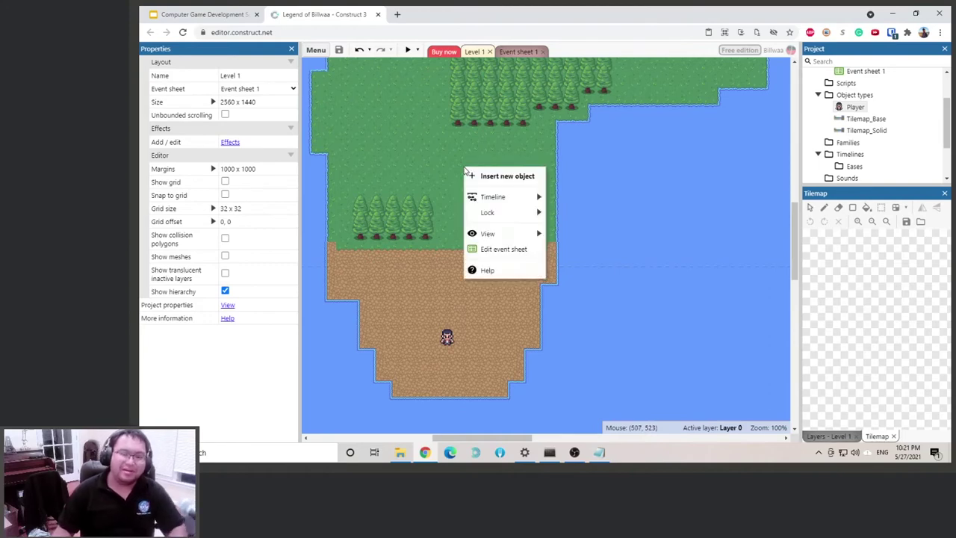
left_click(508, 179)
scroll(587, 242, "down", 3)
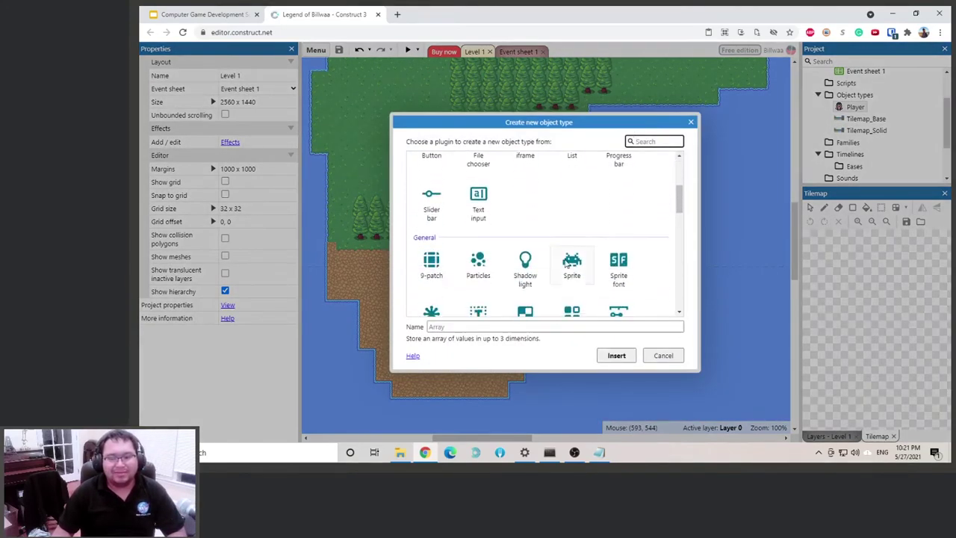
double_click(569, 262)
left_click(467, 180)
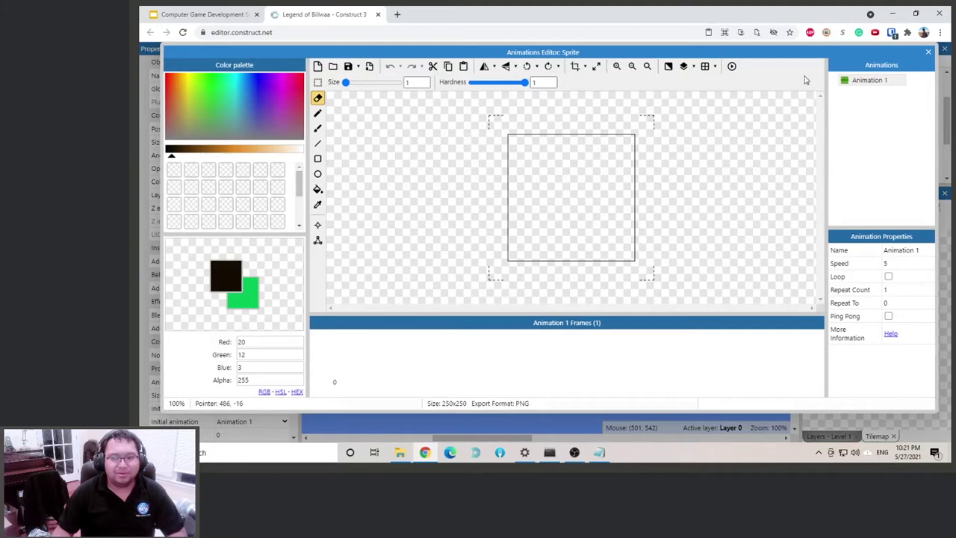
Rename the sprite's first animation to Idle_Down
left_click(862, 80)
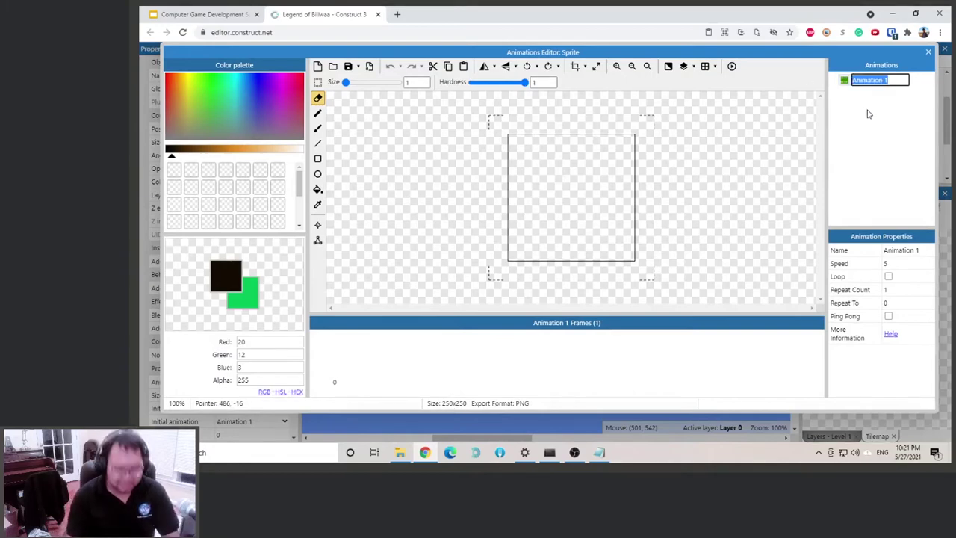
type("dle_D")
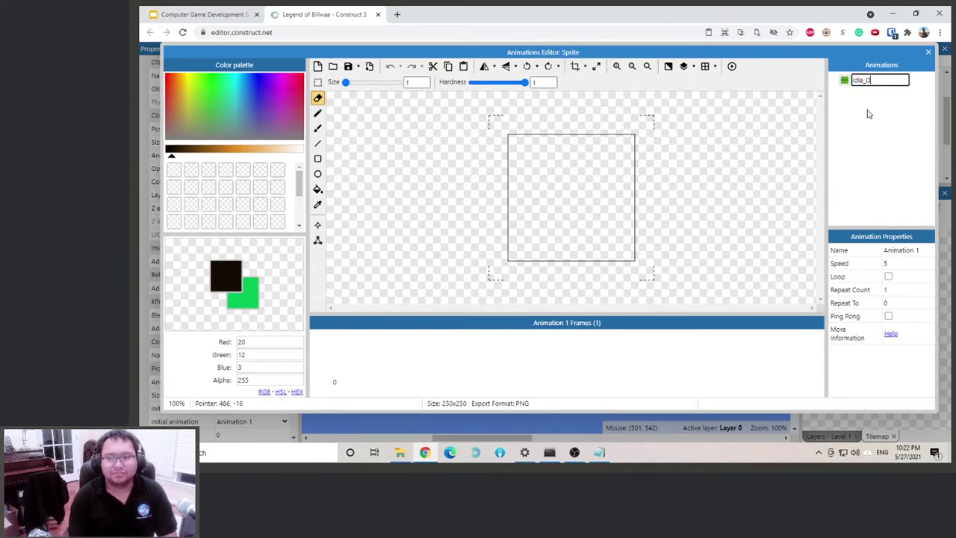
type("dle_Dow")
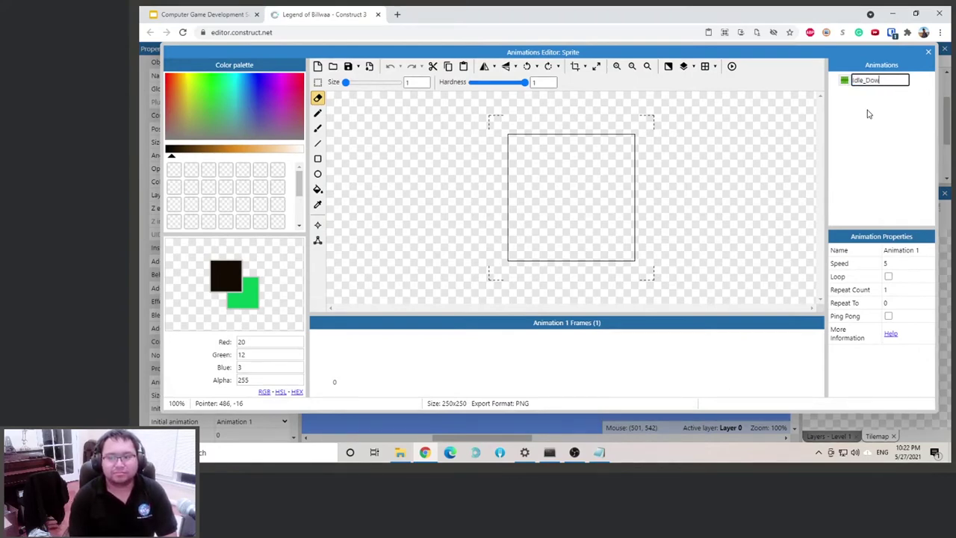
type("n")
key("Return")
Import Skel_idle_down.png from the Skeleton Idle folder as a six-frame strip
right_click(461, 348)
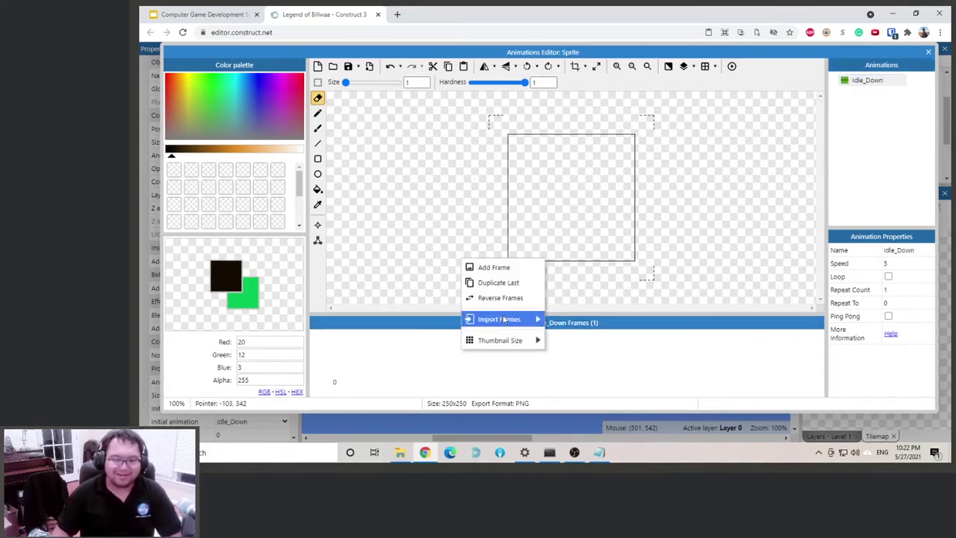
mouse_move(514, 321)
left_click(578, 334)
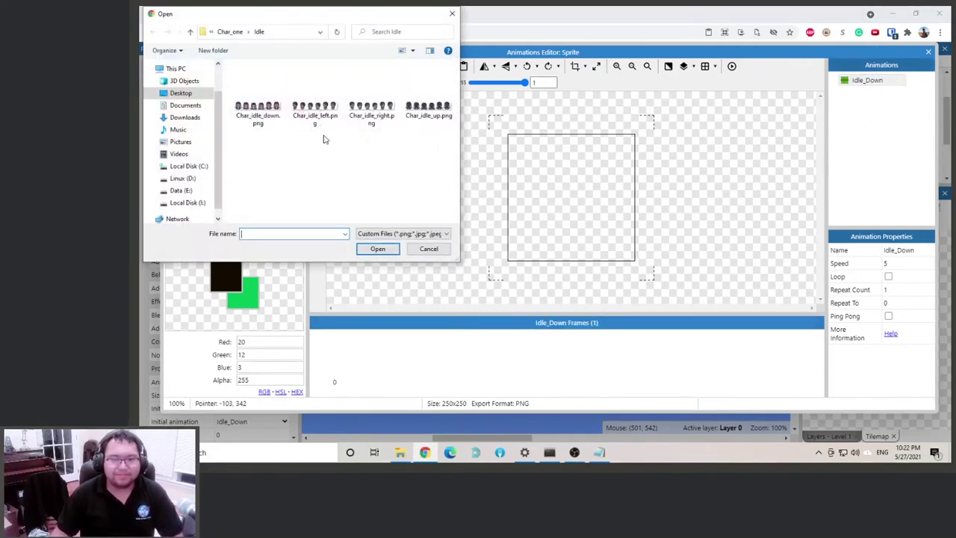
left_click(229, 32)
left_click(225, 32)
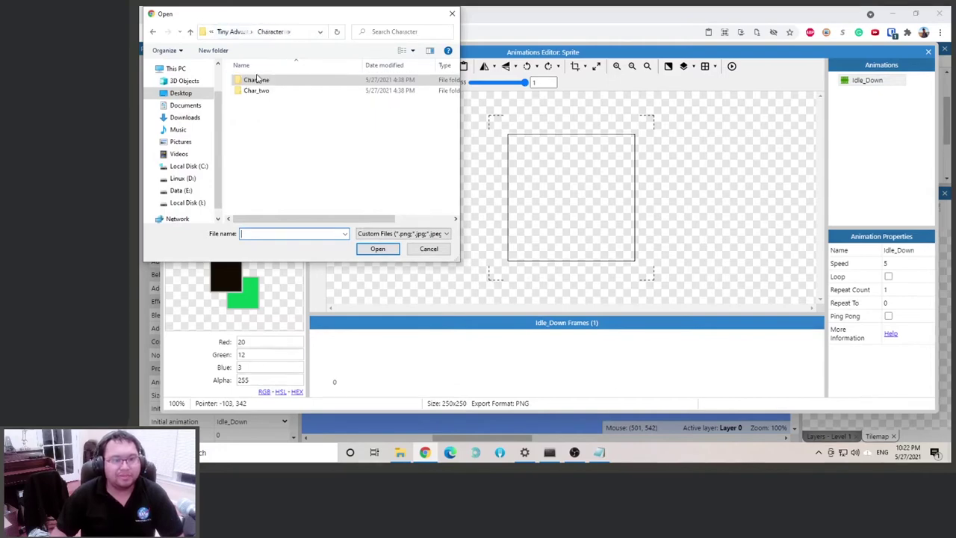
left_click(232, 32)
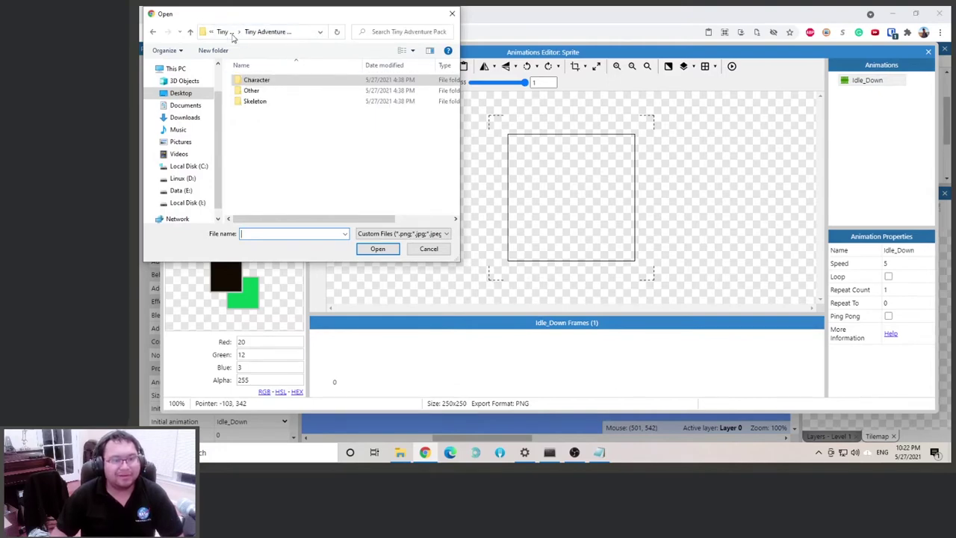
double_click(266, 106)
double_click(266, 82)
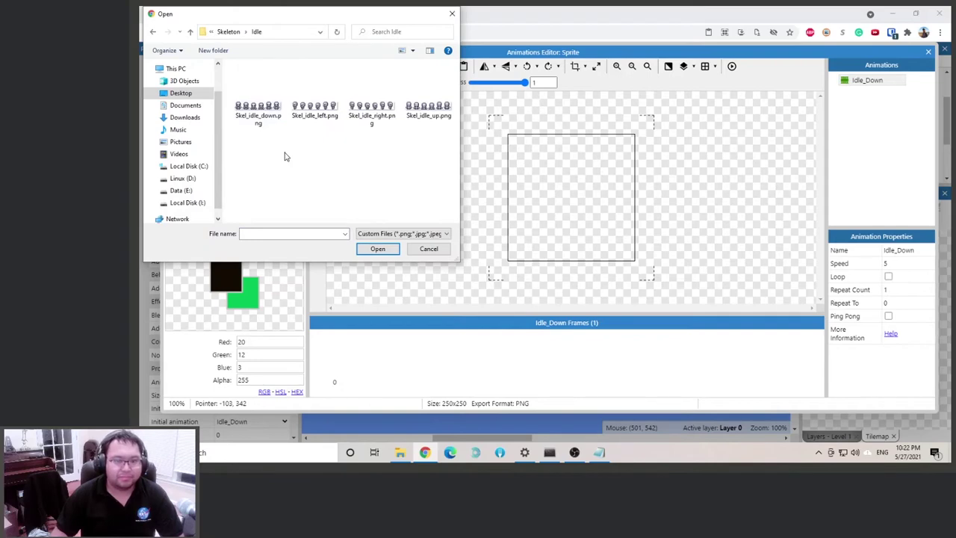
double_click(260, 112)
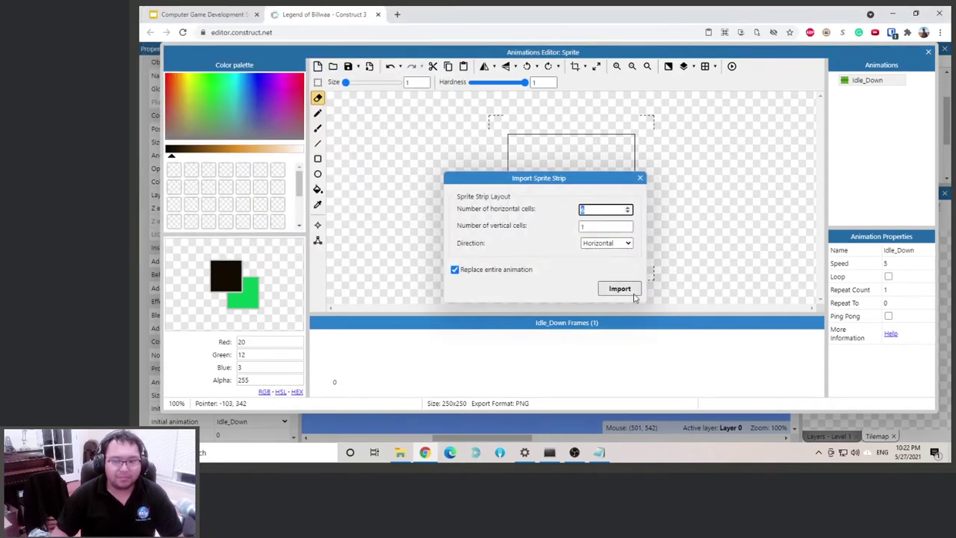
left_click(632, 293)
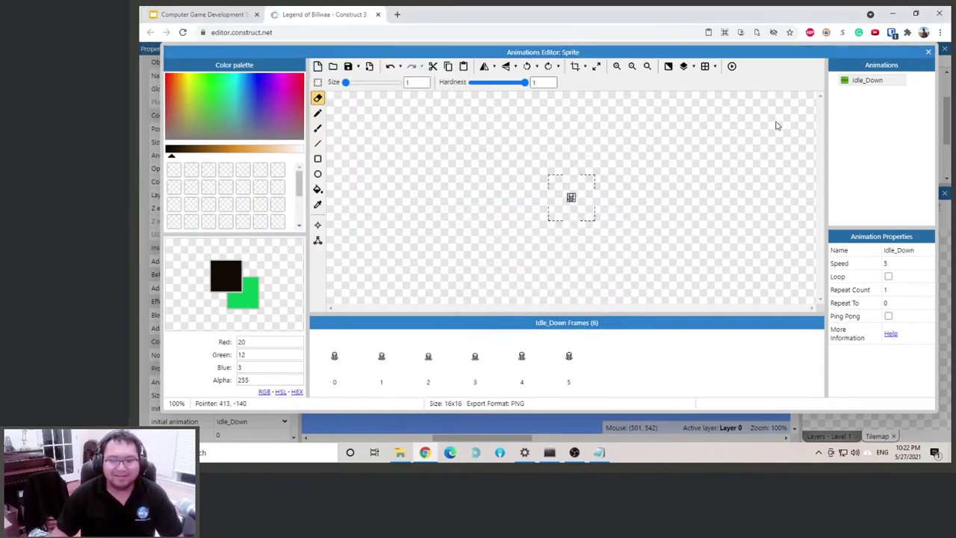
Preview the Idle_Down animation and enable Loop on it
left_click(731, 66)
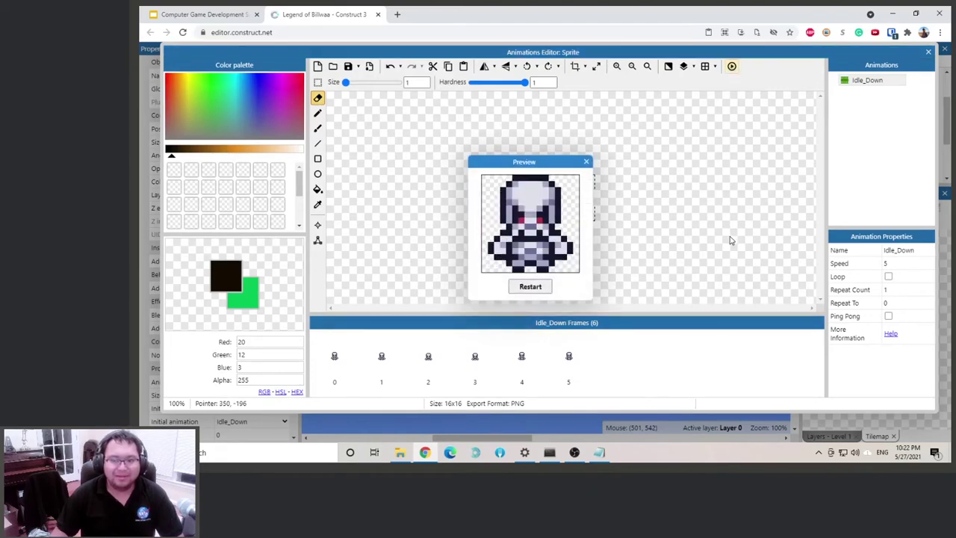
left_click(586, 161)
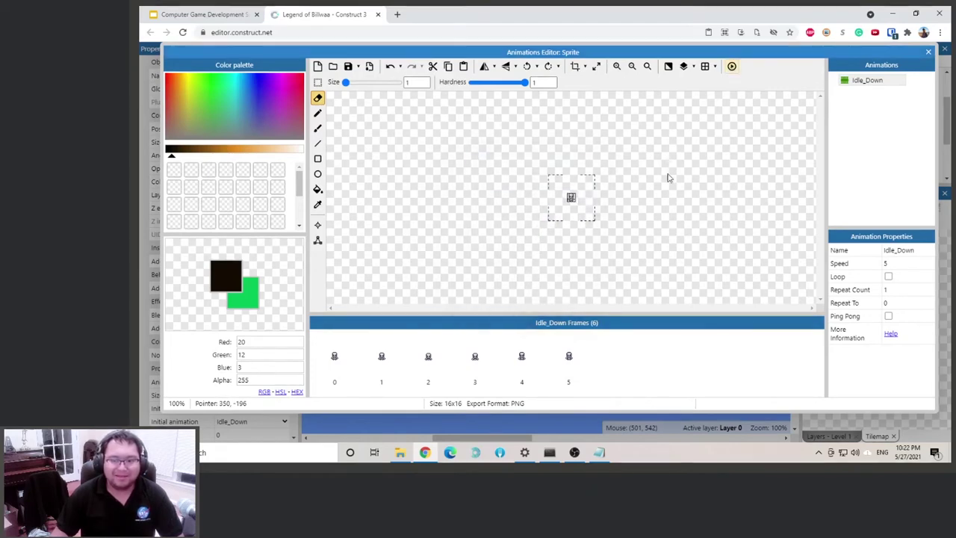
left_click(887, 276)
left_click(870, 168)
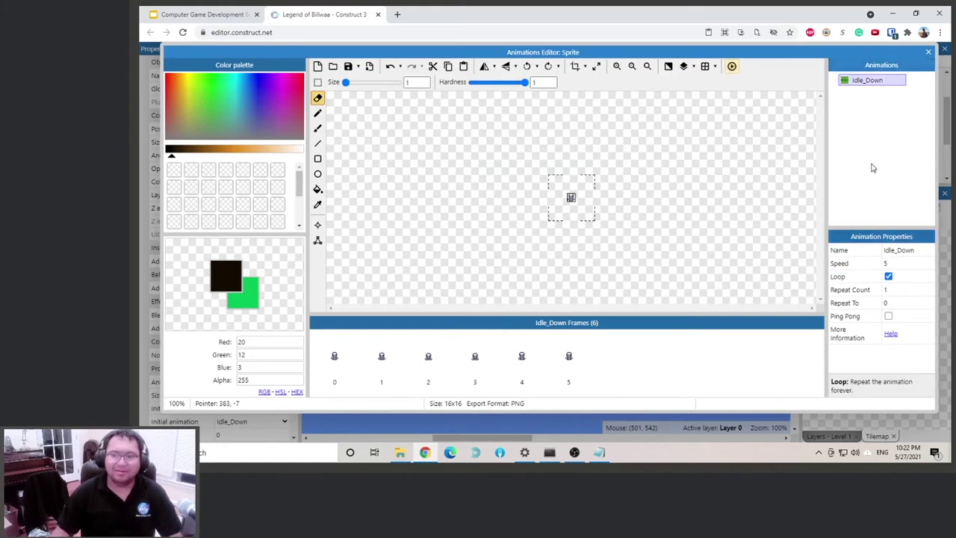
right_click(856, 114)
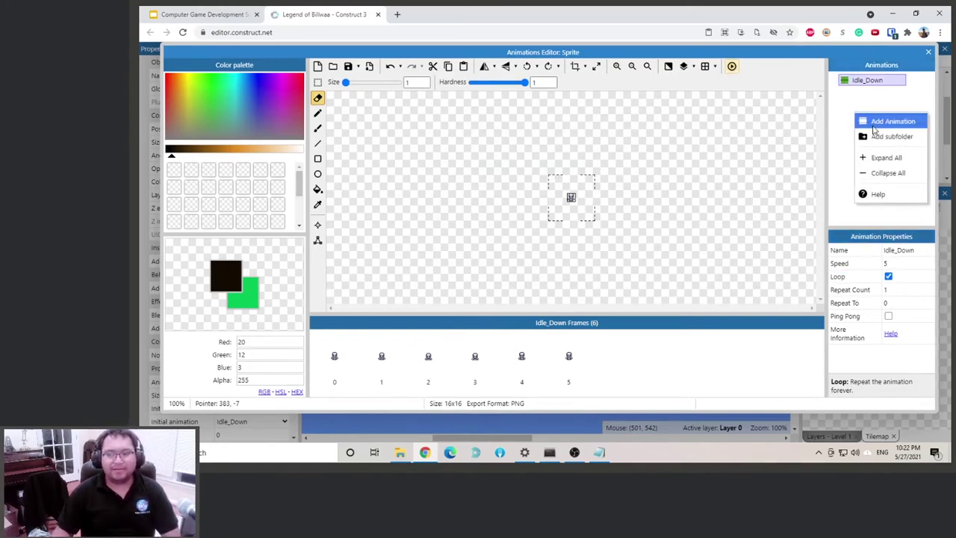
Add a Walk_Down animation filled from the Skel_walk_down.png strip with 6 frames
left_click(875, 122)
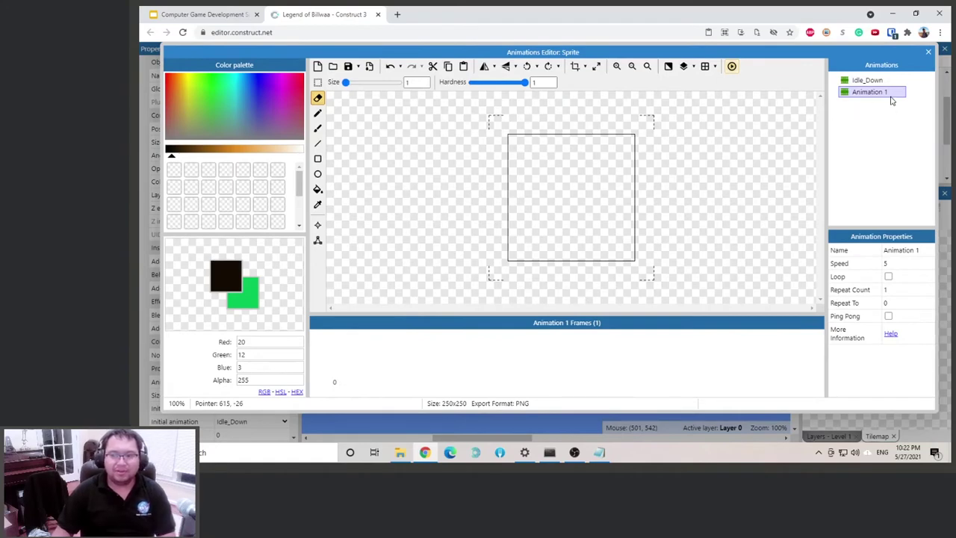
type("Walk_Down")
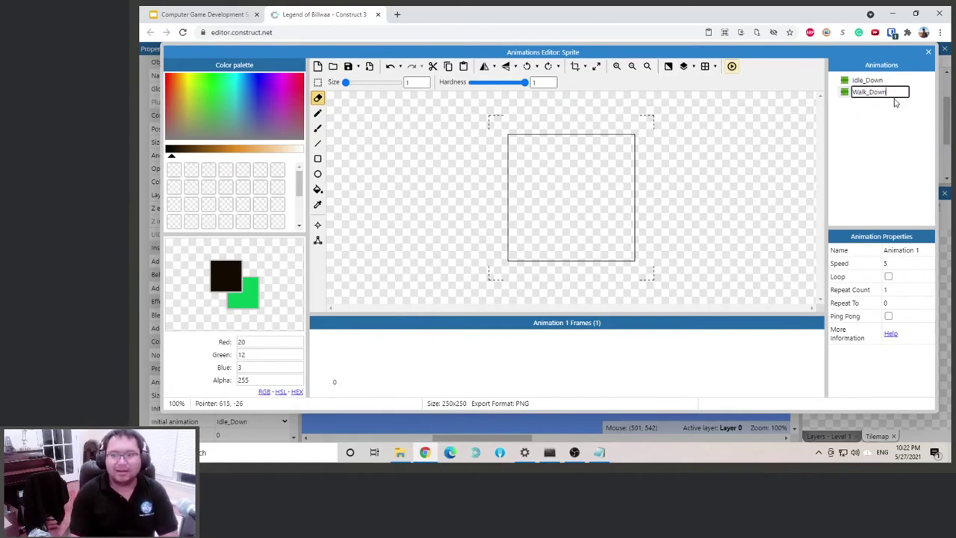
key("Return")
right_click(404, 349)
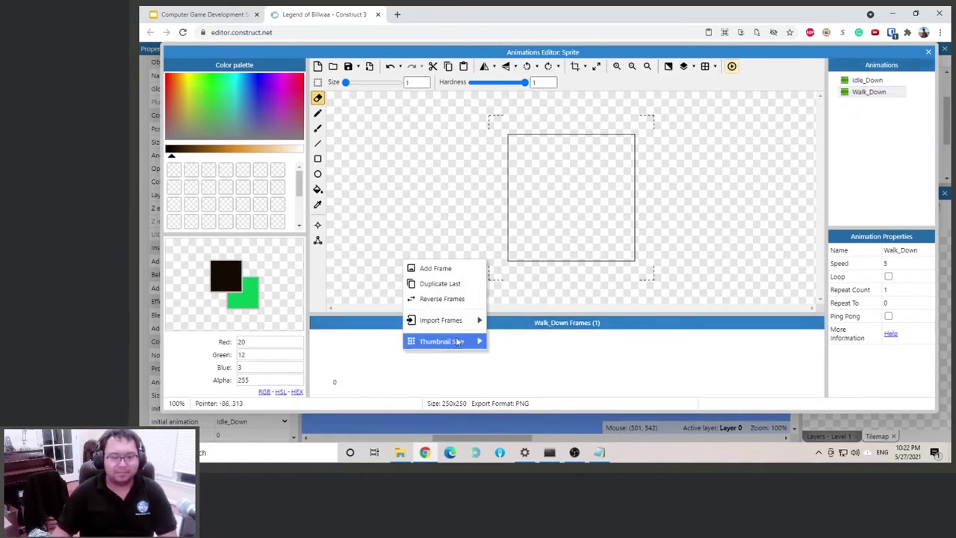
mouse_move(476, 321)
left_click(540, 335)
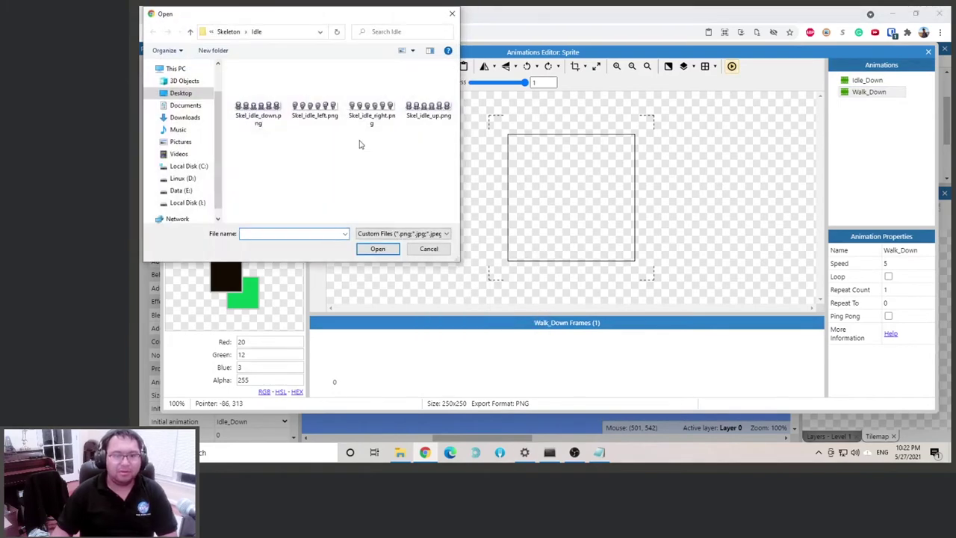
left_click(229, 32)
double_click(252, 90)
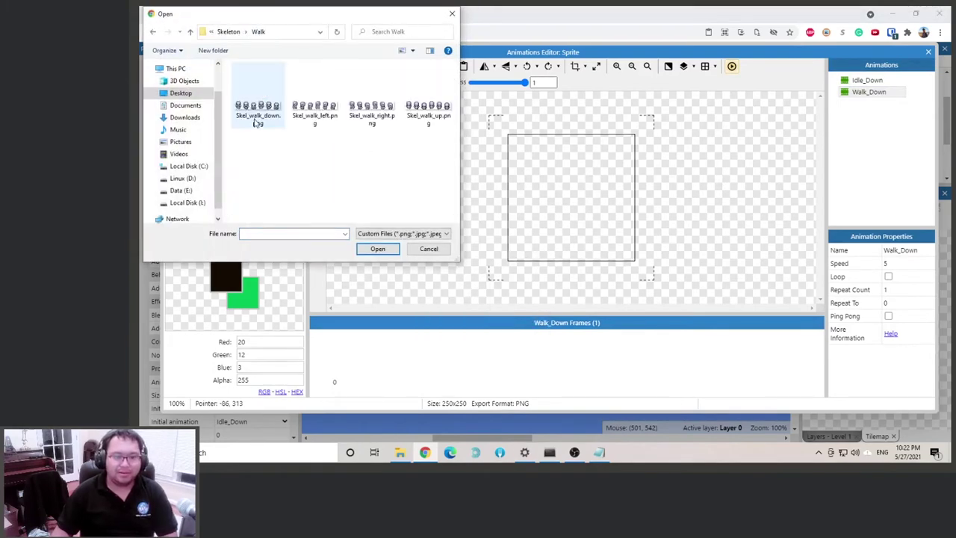
double_click(269, 123)
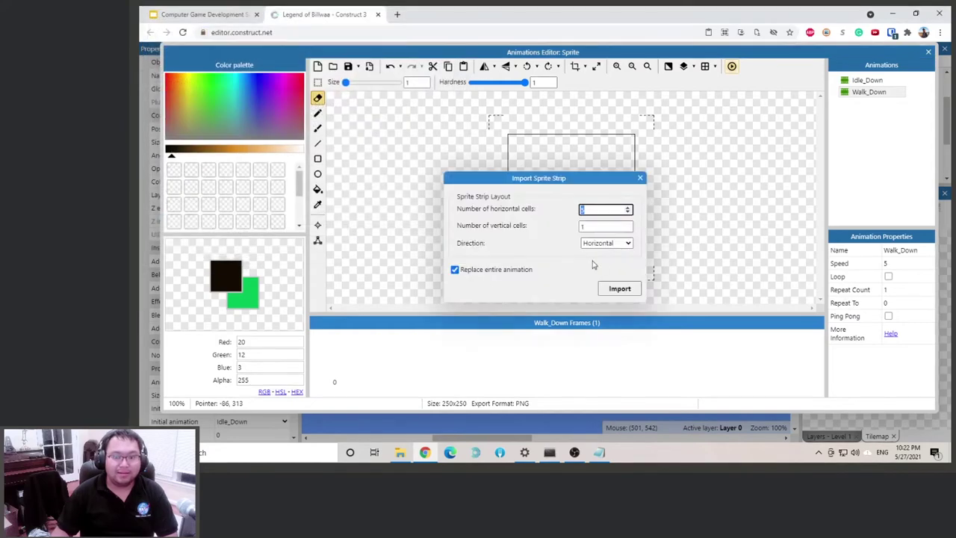
type("6")
left_click(619, 289)
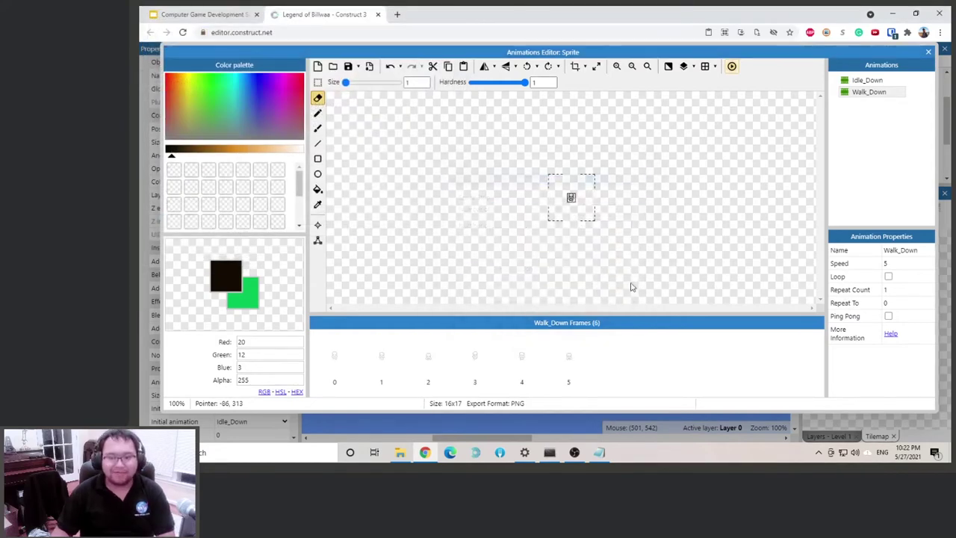
Make Walk_Down loop, set speed 7 on Walk_Down and Idle_Down, and preview it
left_click(888, 276)
left_click(894, 265)
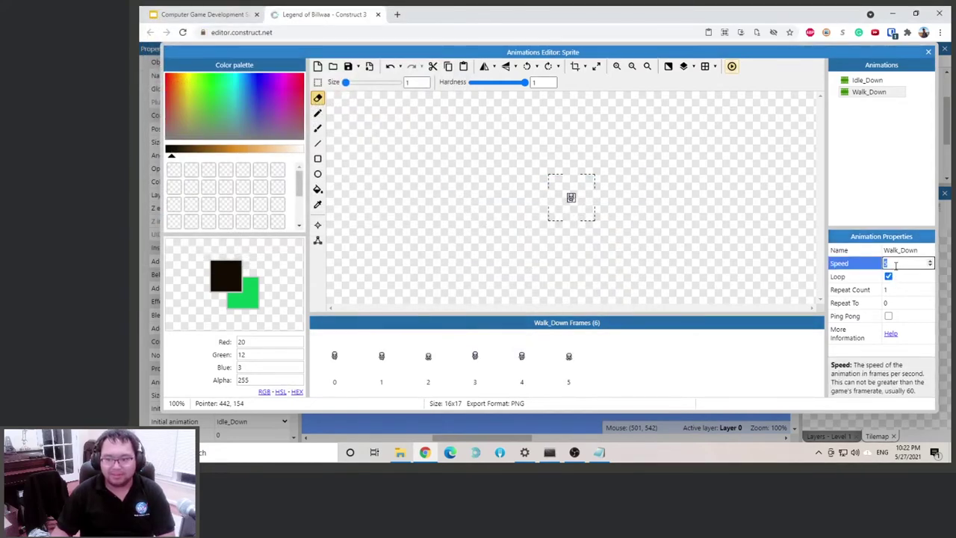
left_click(866, 80)
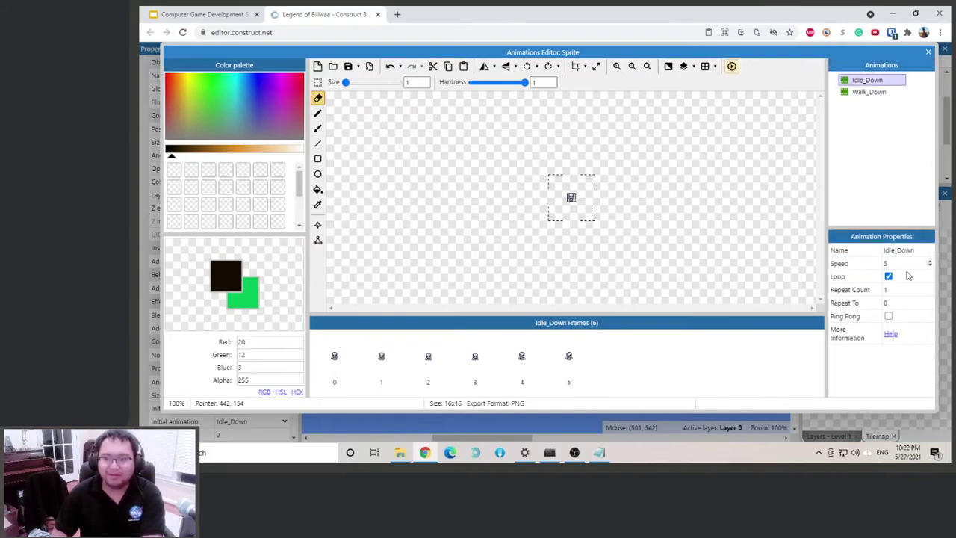
left_click(868, 92)
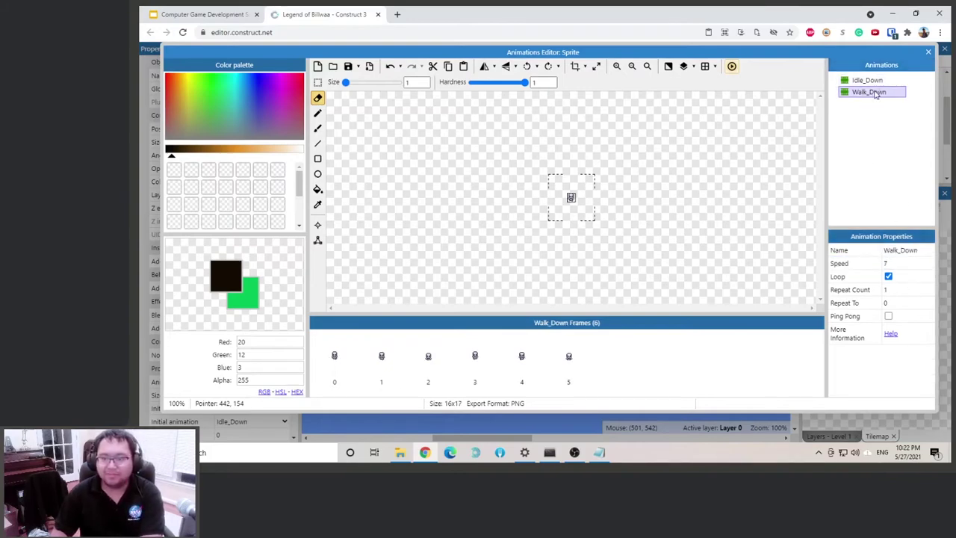
key("Up")
left_click(894, 262)
type("7")
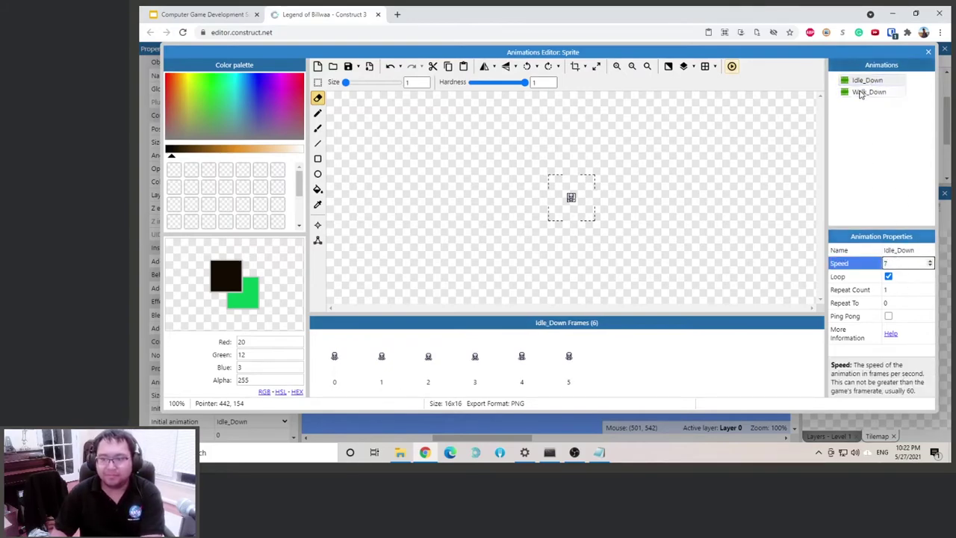
left_click(859, 92)
left_click(732, 66)
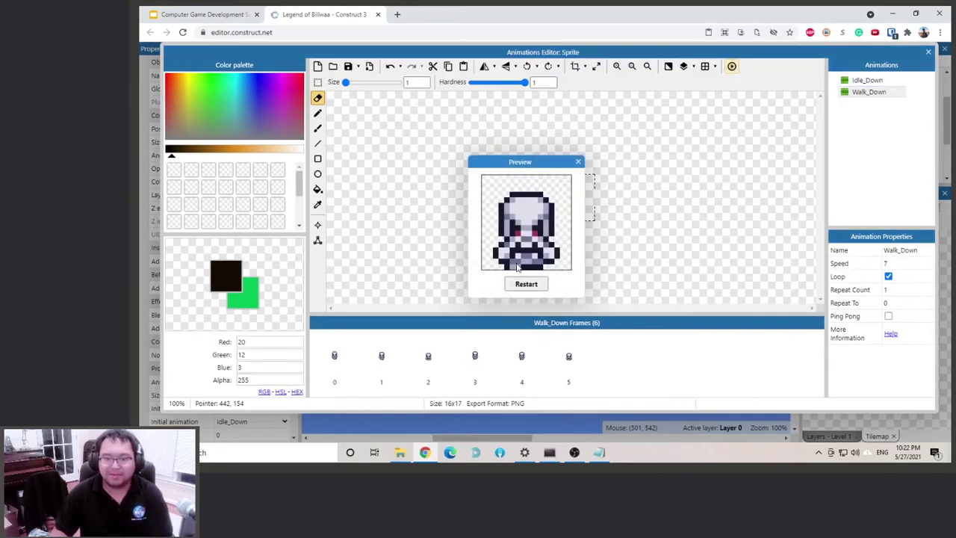
left_click(577, 161)
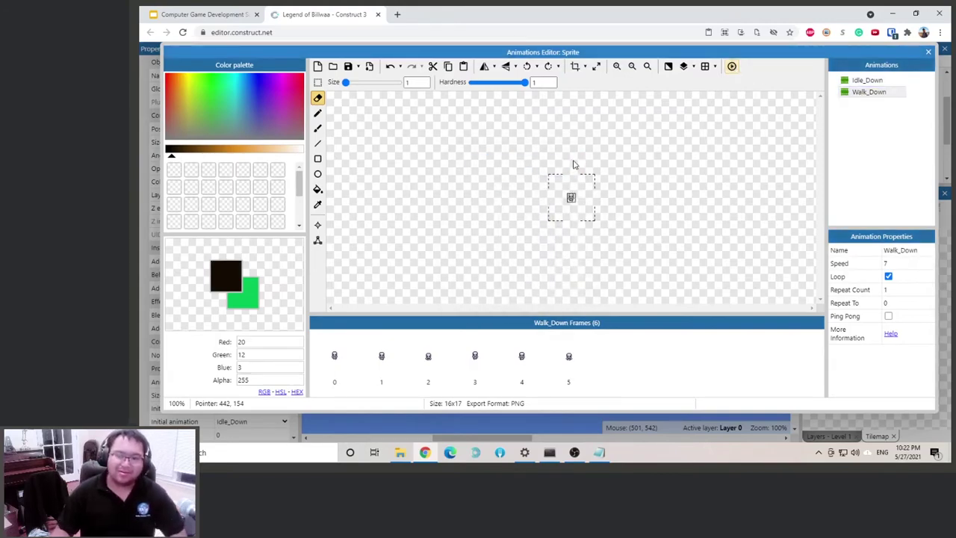
Enlarge the skeleton sprite to match the player's size
left_click(926, 53)
left_click(487, 191)
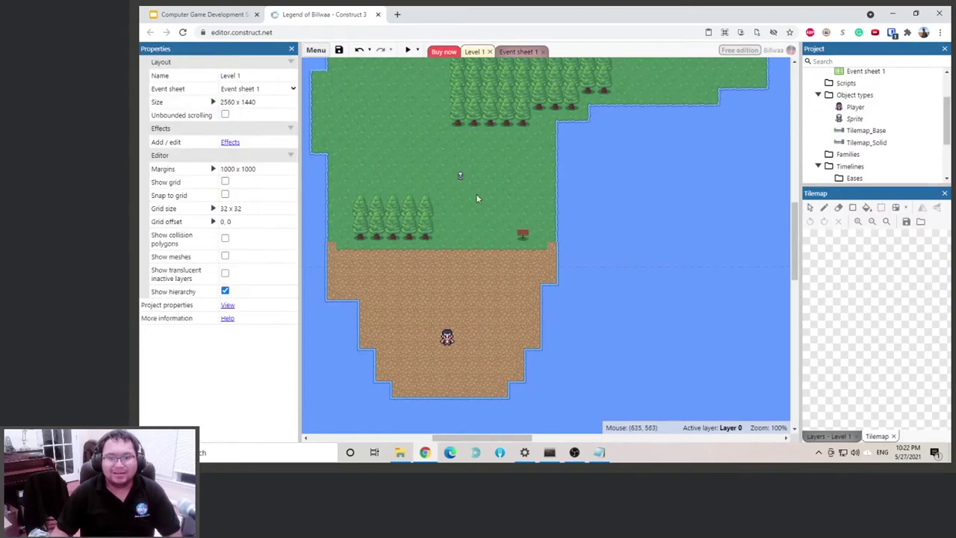
scroll(459, 209, "up", 3, "ctrl")
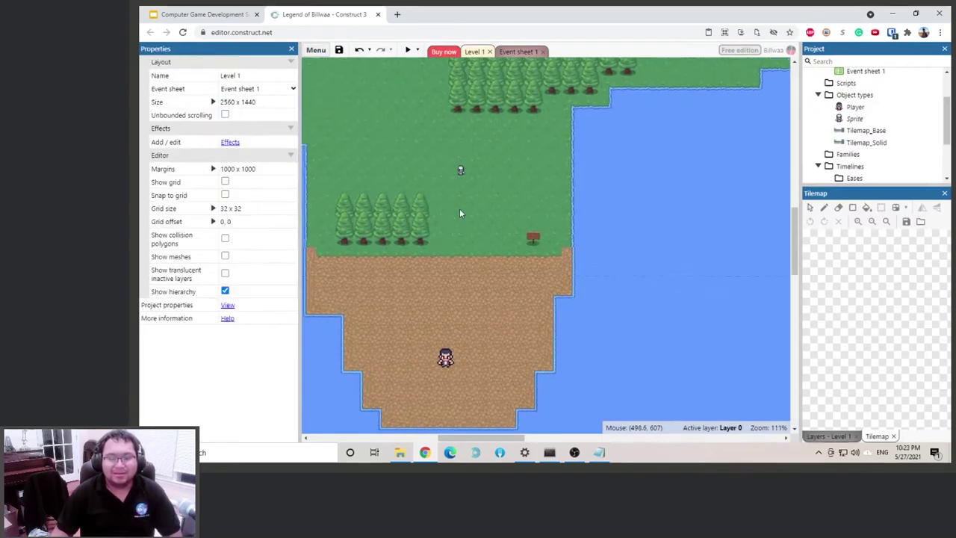
left_click(459, 164)
left_click_drag(466, 178, 483, 187)
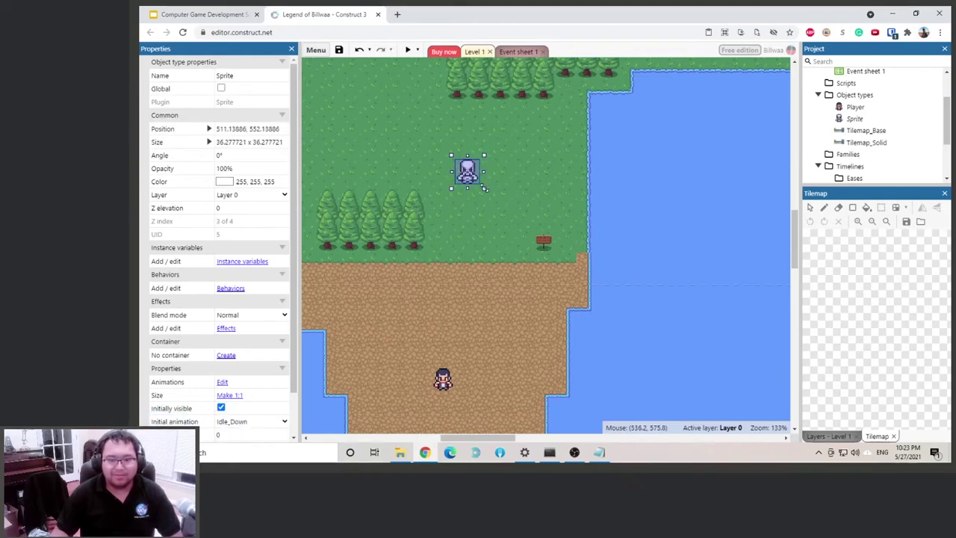
left_click(660, 203)
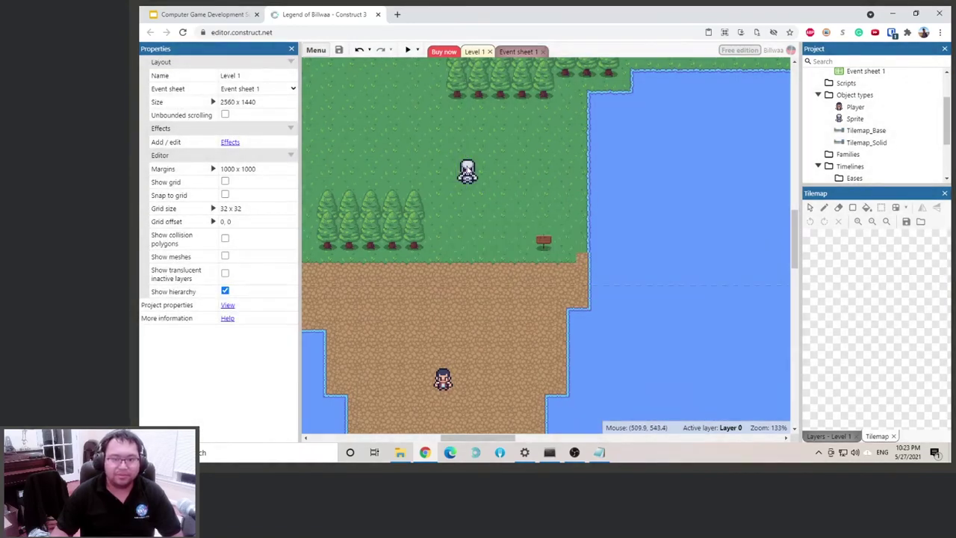
Move the skeleton up onto the grass above the left grove of trees
left_click_drag(466, 169, 418, 130)
left_click(654, 193)
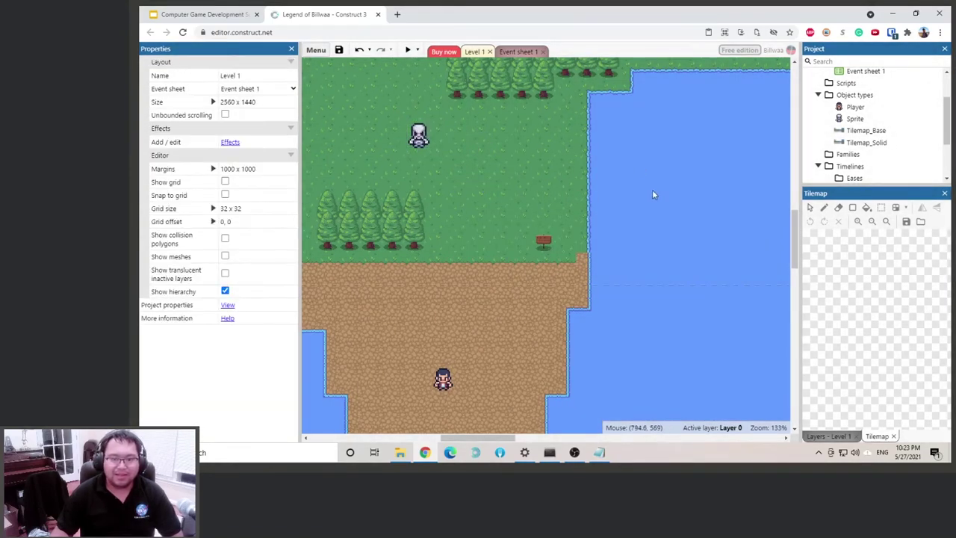
scroll(608, 187, "down", 1)
scroll(608, 186, "up", 2)
left_click(407, 49)
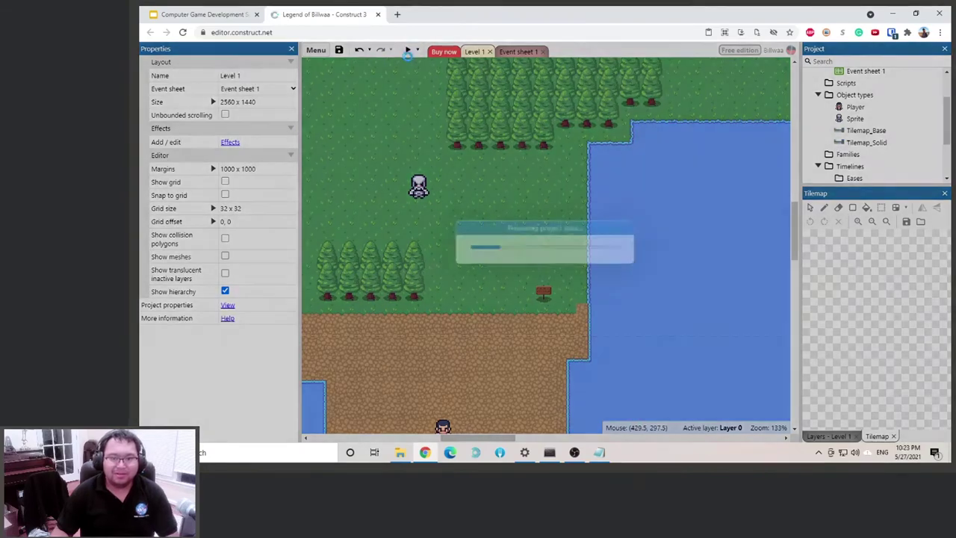
key("Up")
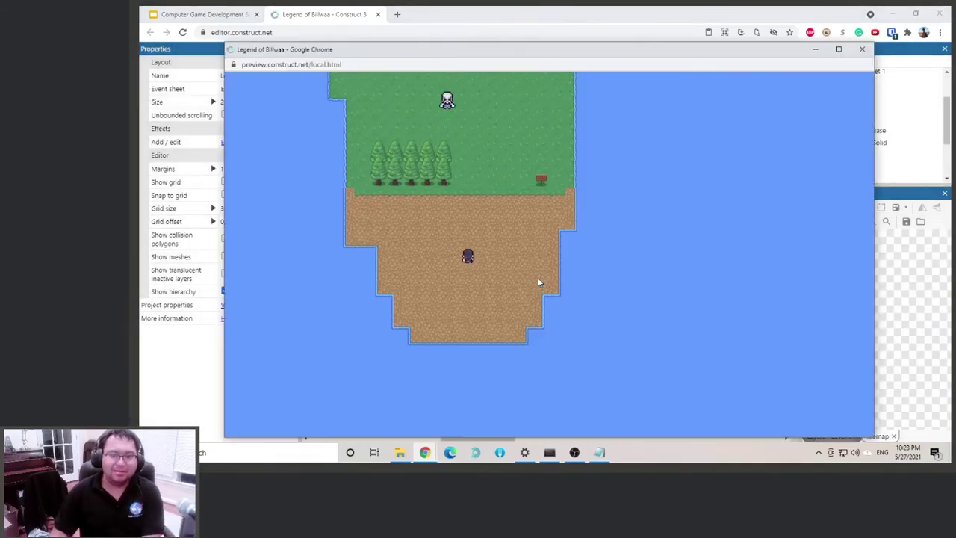
key("Up")
key("Right")
key("Up")
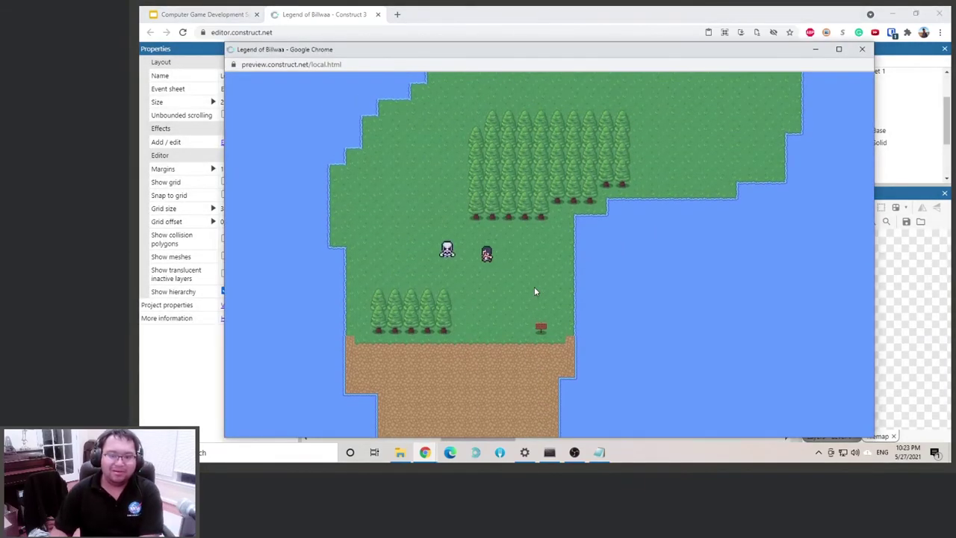
key("Left")
key("Left")
key("Right")
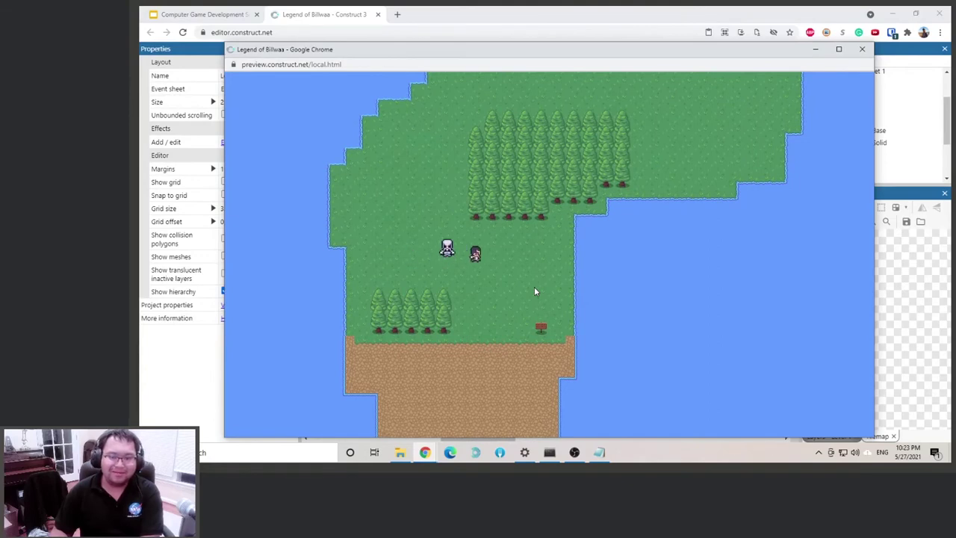
key("Left")
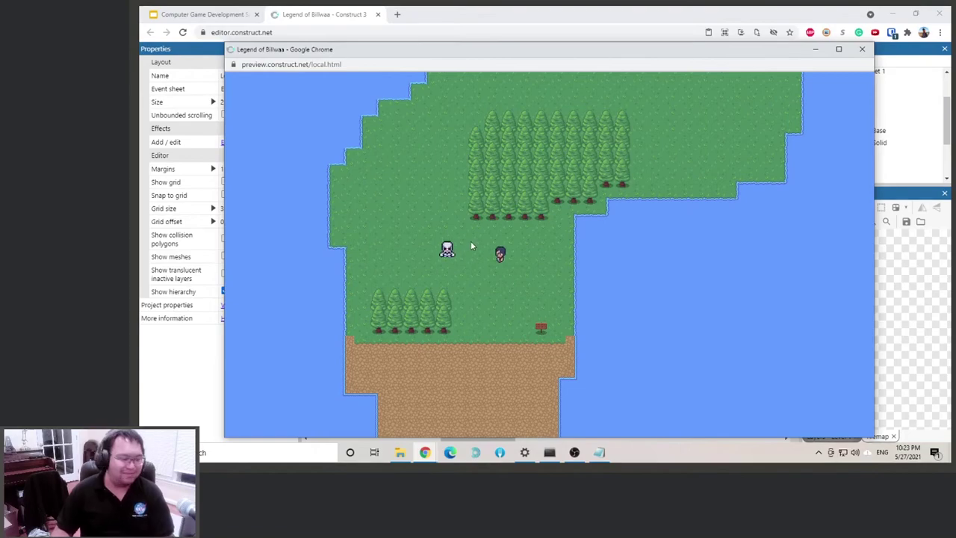
left_click(862, 49)
scroll(454, 209, "down", 3)
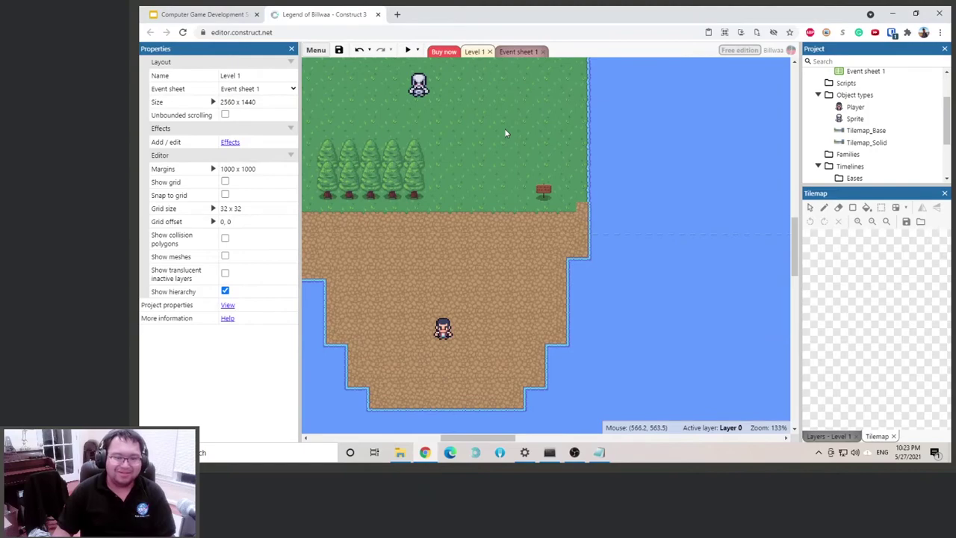
left_click(599, 453)
Replace the Notepad notes with 'IF player touches the skeleton THEN player will die'
left_click_drag(575, 94, 586, 52)
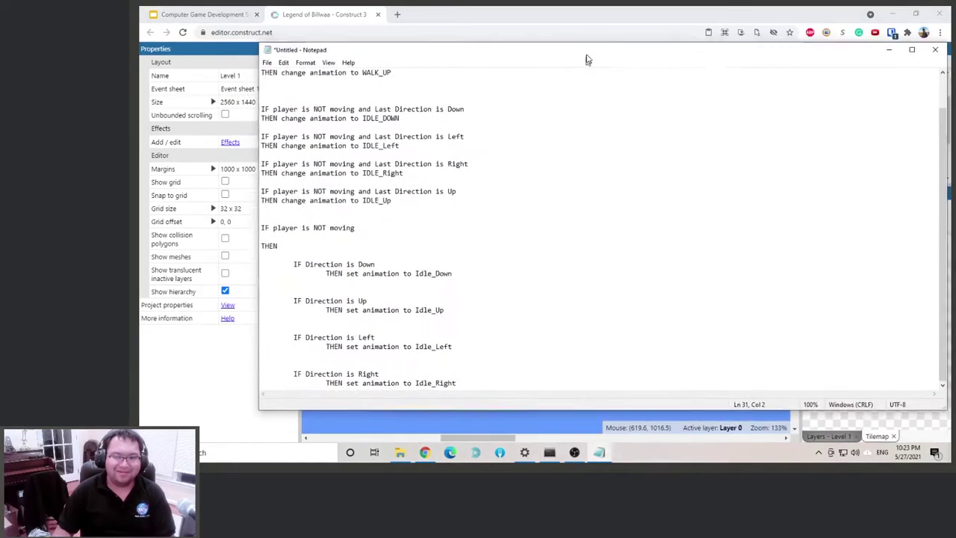
key("ctrl+a")
key("Delete")
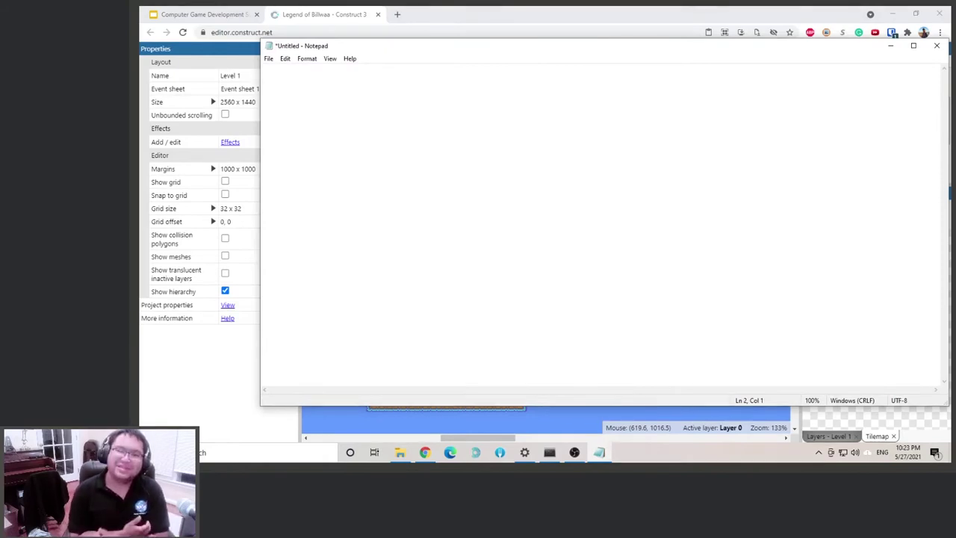
type("if ")
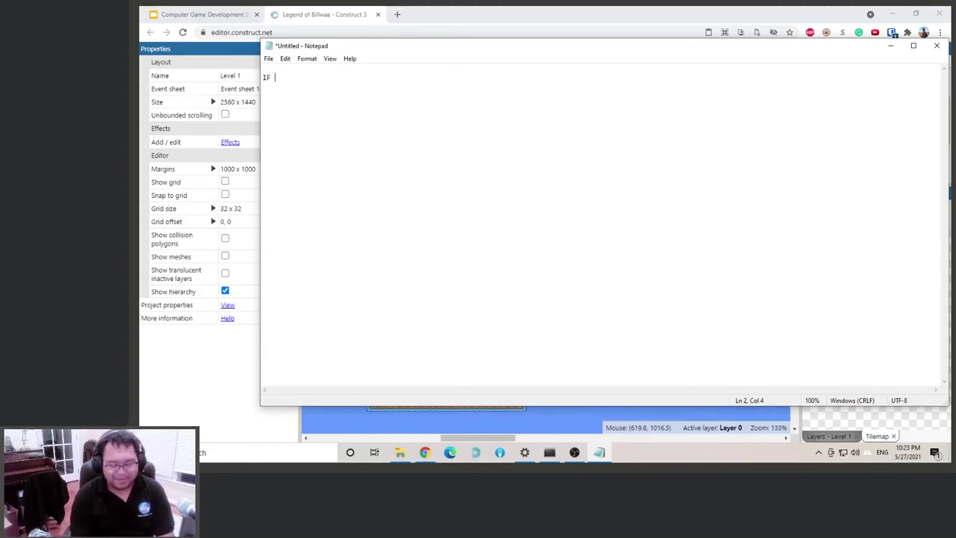
type("player ")
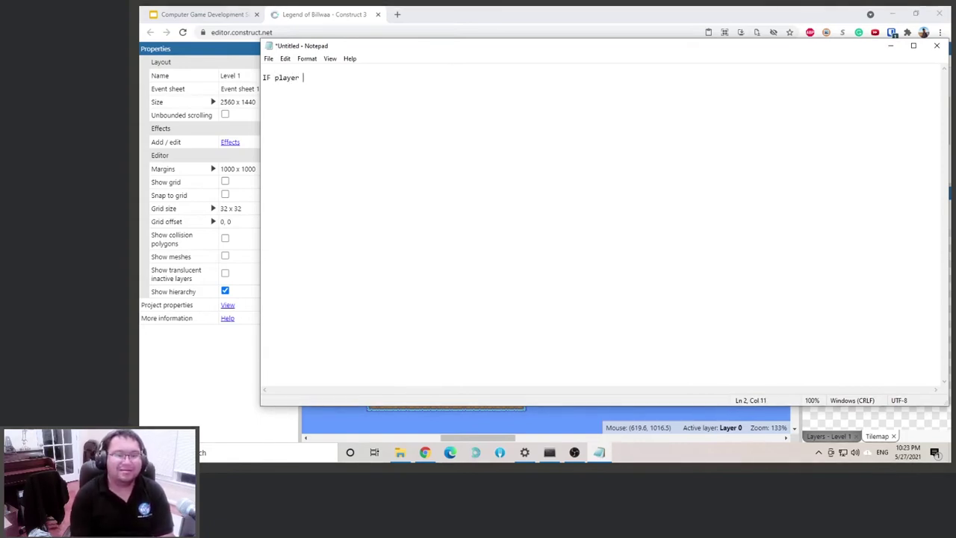
type("touches the sk")
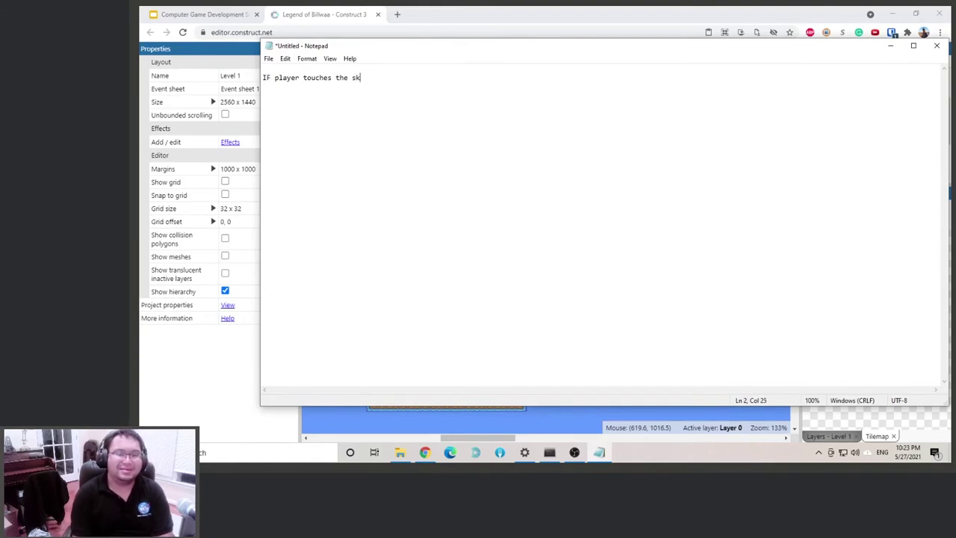
type("eleton")
key("Return")
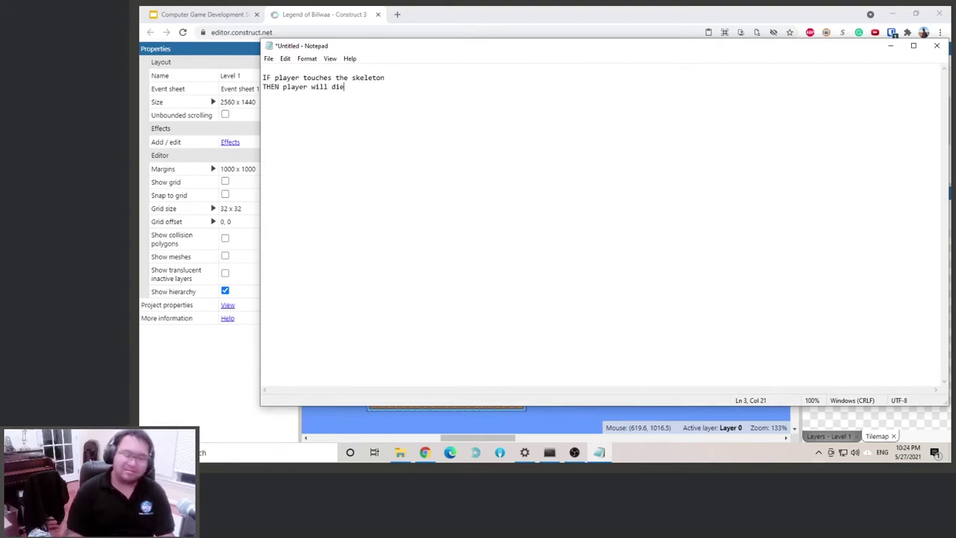
left_click(889, 46)
Add event 10 with the condition Player is overlapping Sprite
left_click(517, 52)
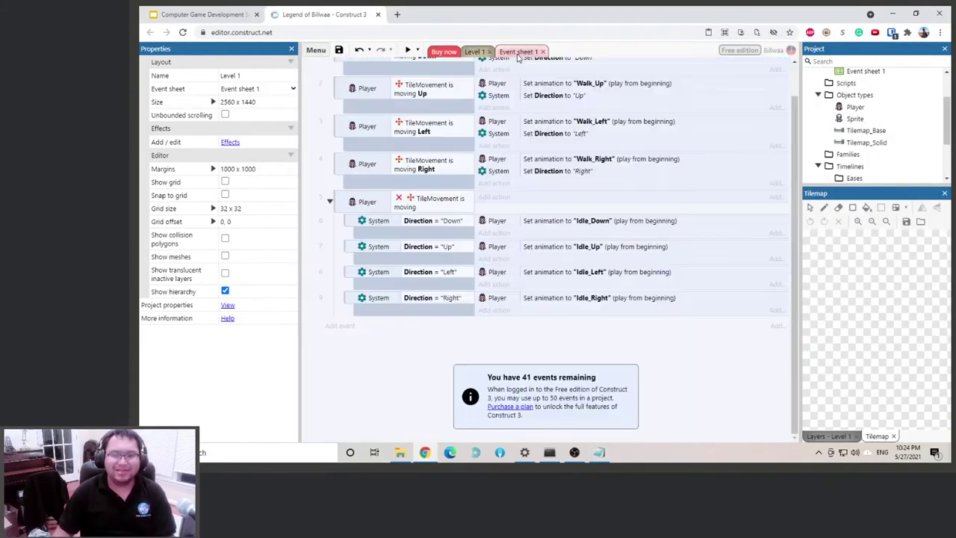
left_click(340, 326)
double_click(564, 172)
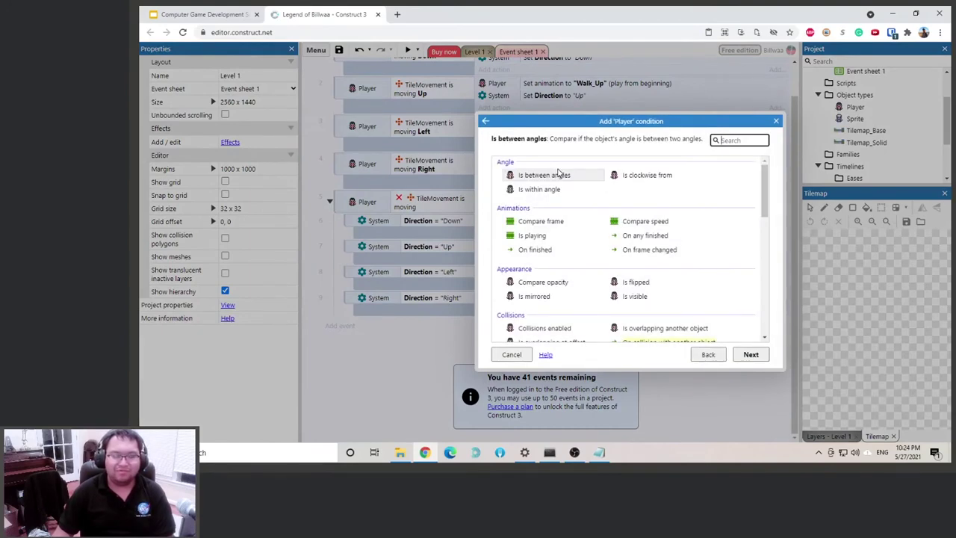
scroll(597, 216, "down", 1)
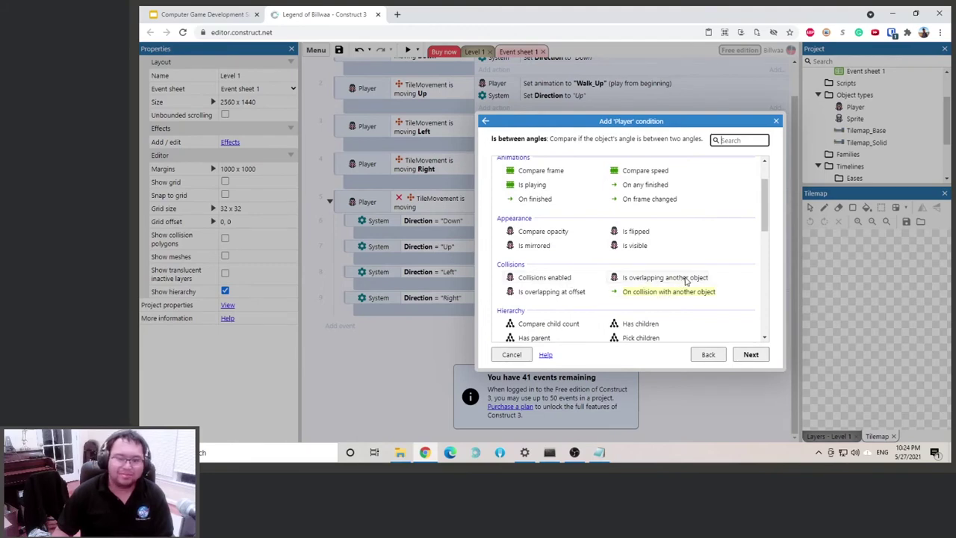
double_click(685, 280)
left_click(670, 215)
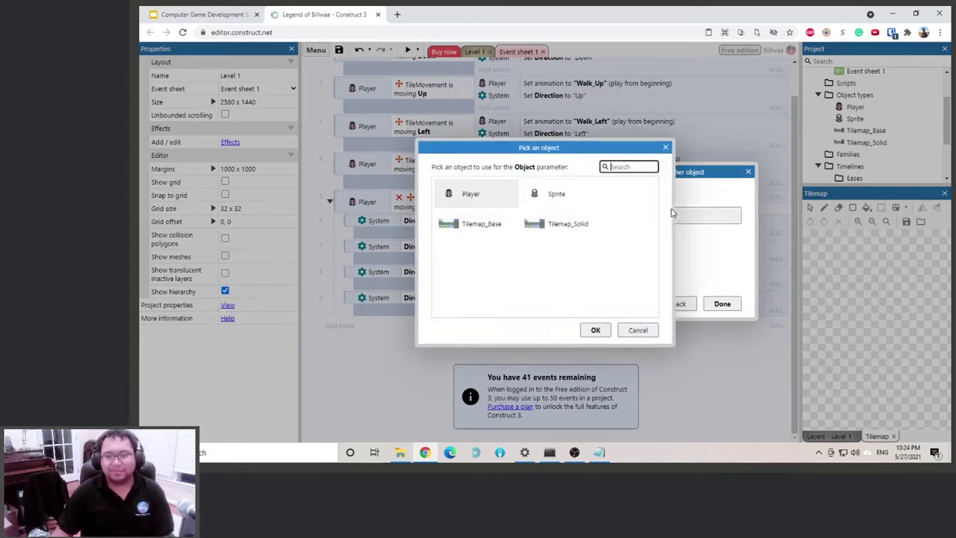
double_click(556, 195)
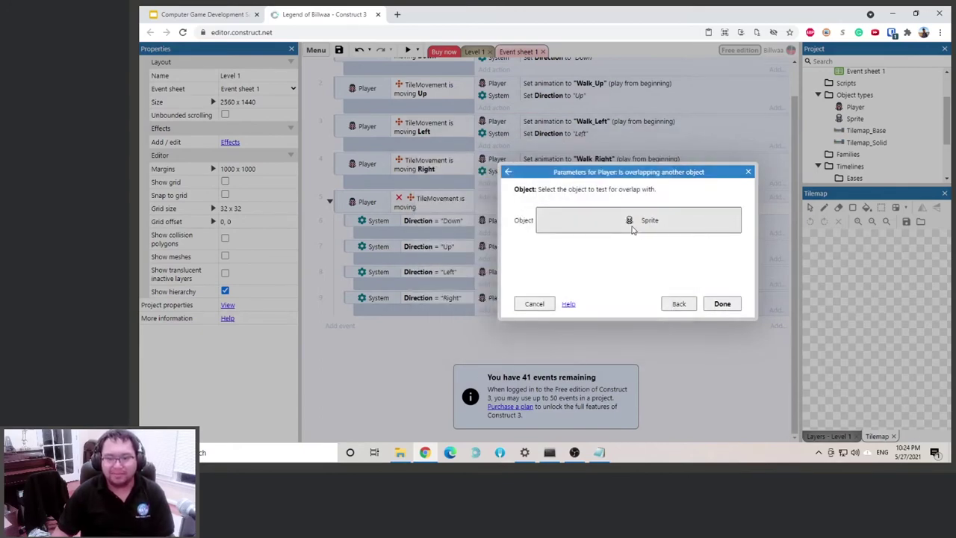
left_click(721, 303)
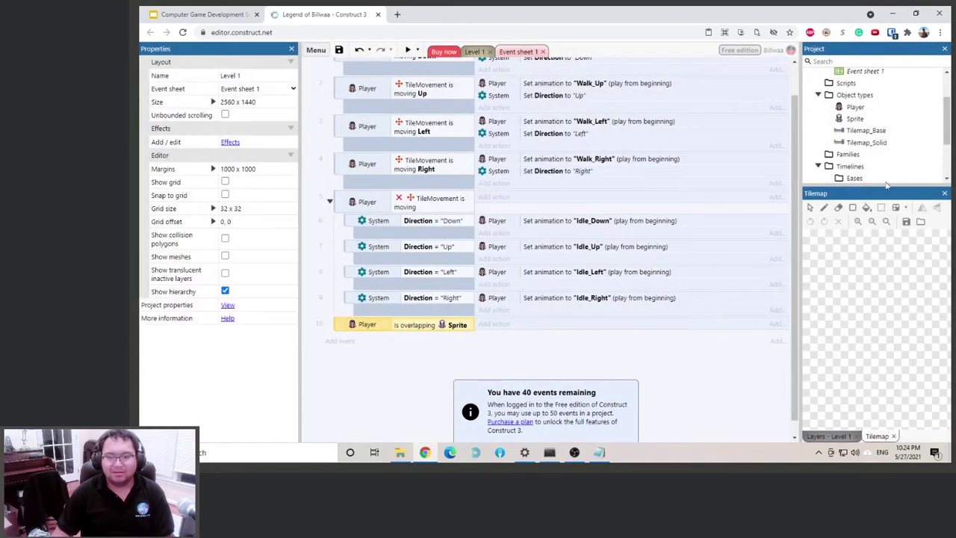
Rename the Sprite object type to Enemy in the Project bar
left_click(855, 119)
left_click(859, 119)
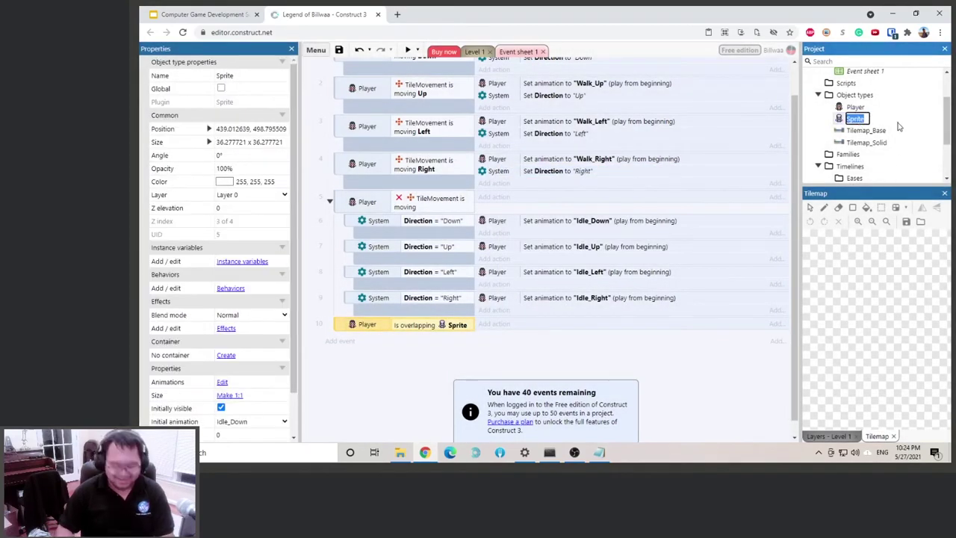
type("Enemy")
key("Return")
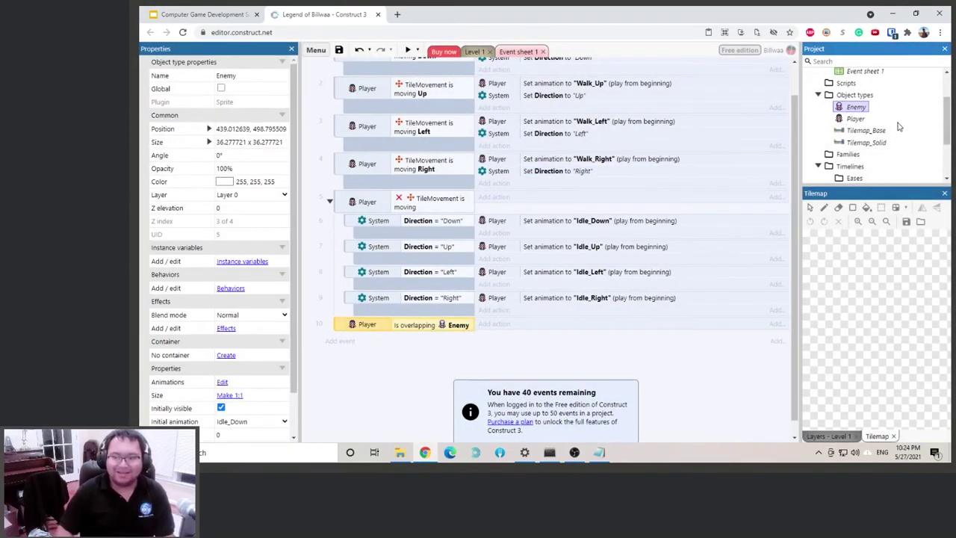
left_click(523, 353)
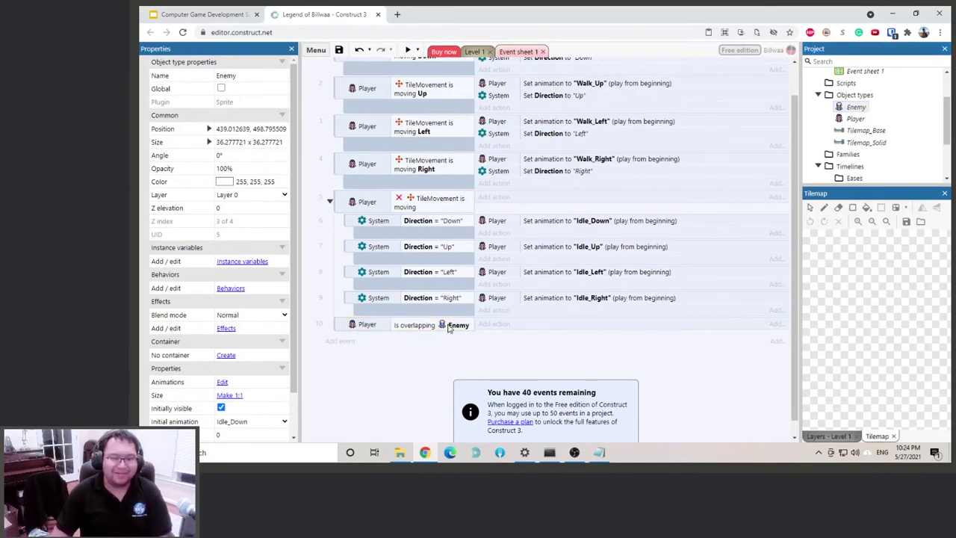
Add a Player Destroy action to event 10
left_click(495, 324)
double_click(607, 171)
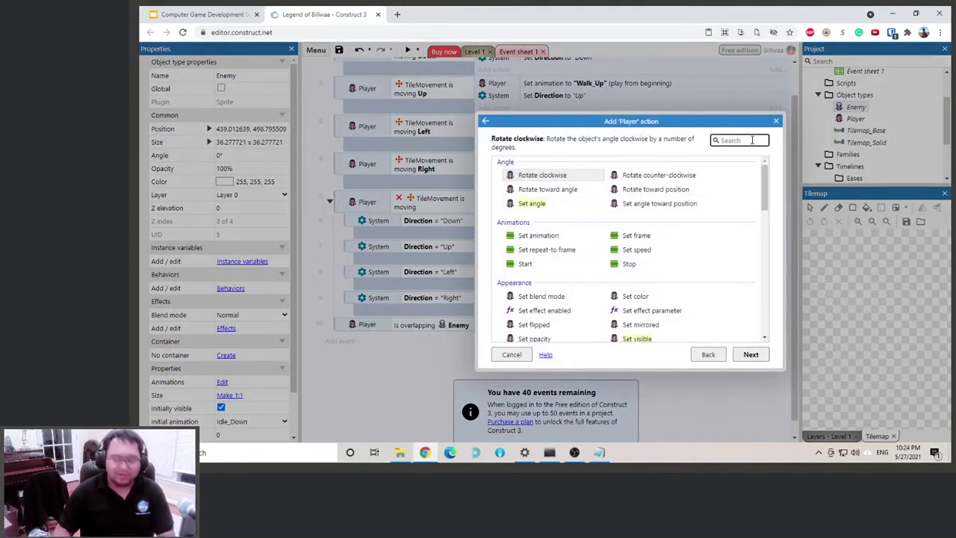
type("dest")
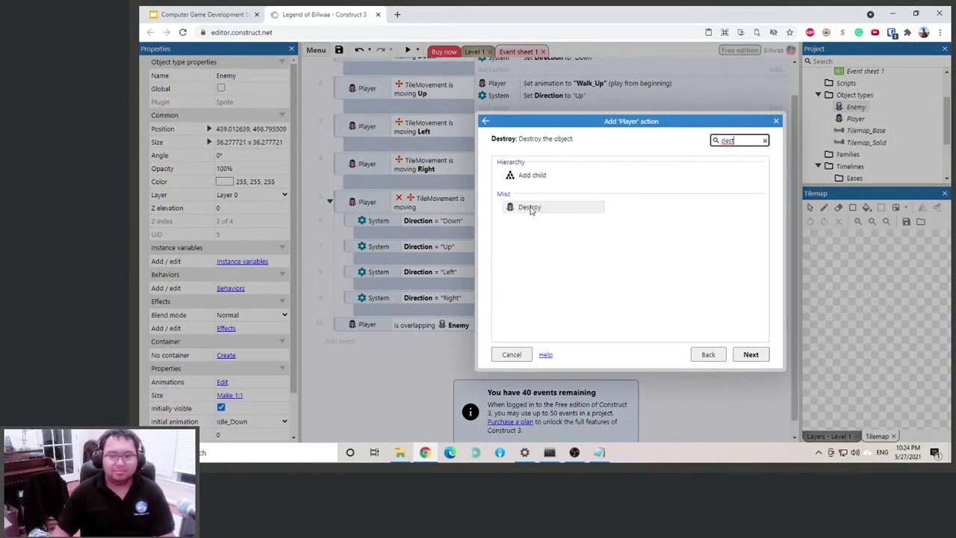
double_click(530, 210)
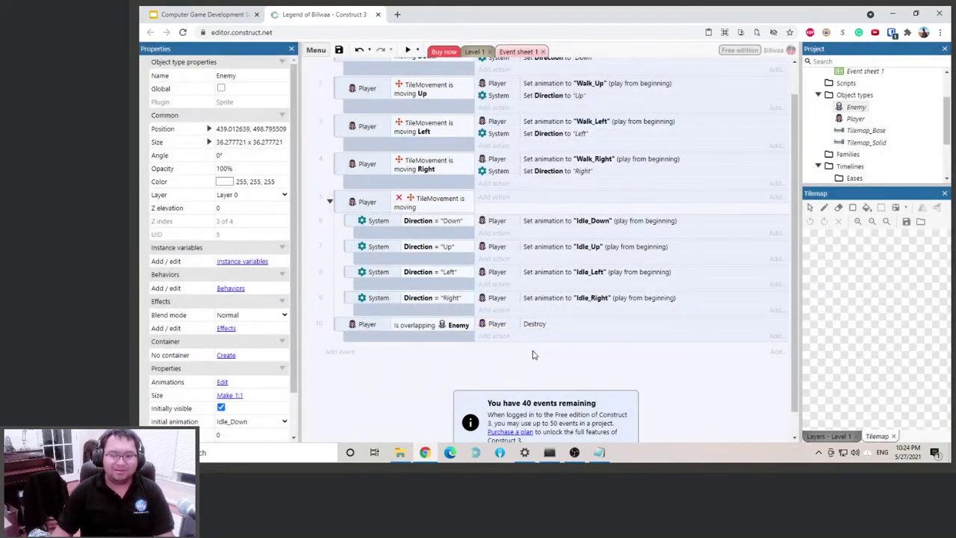
Browse Player actions for a second action on event 10, then cancel
left_click(522, 336)
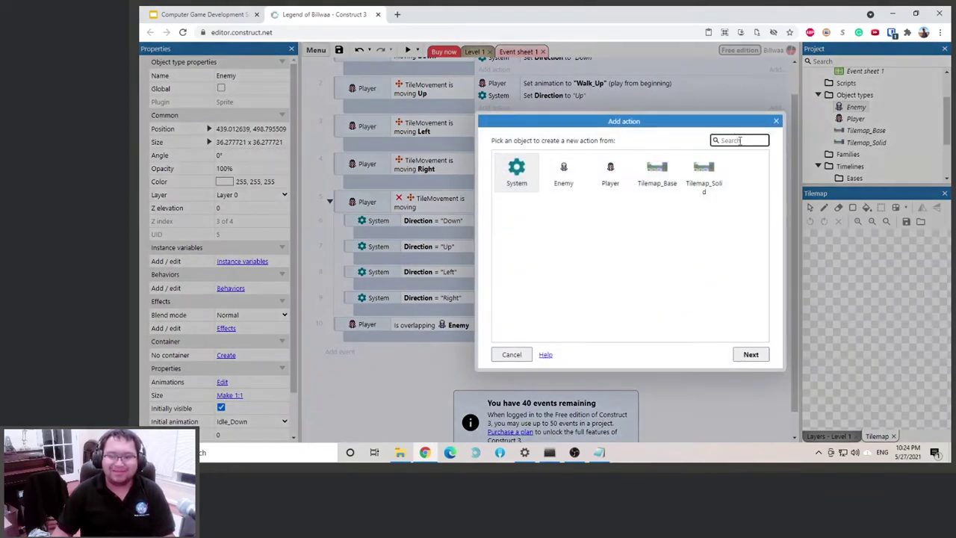
double_click(611, 172)
type("d")
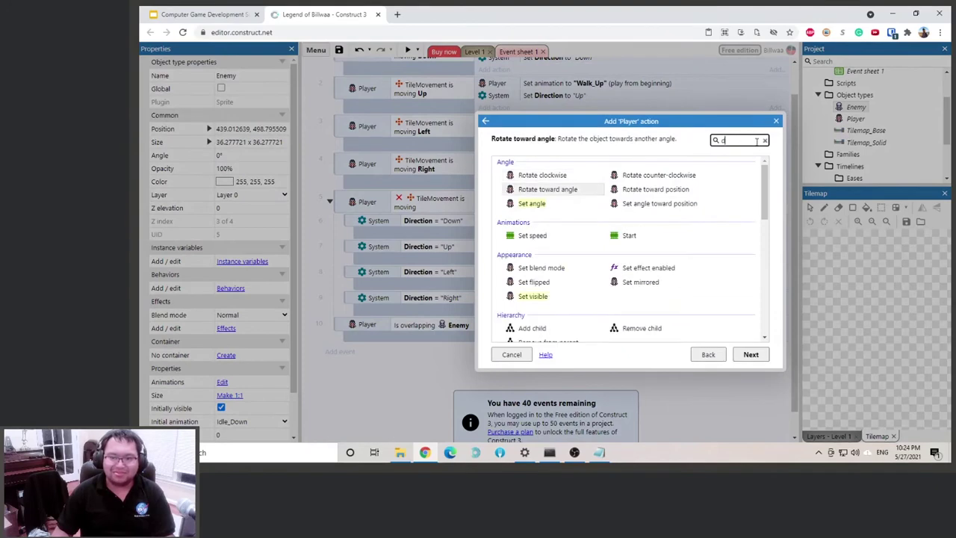
type("esc")
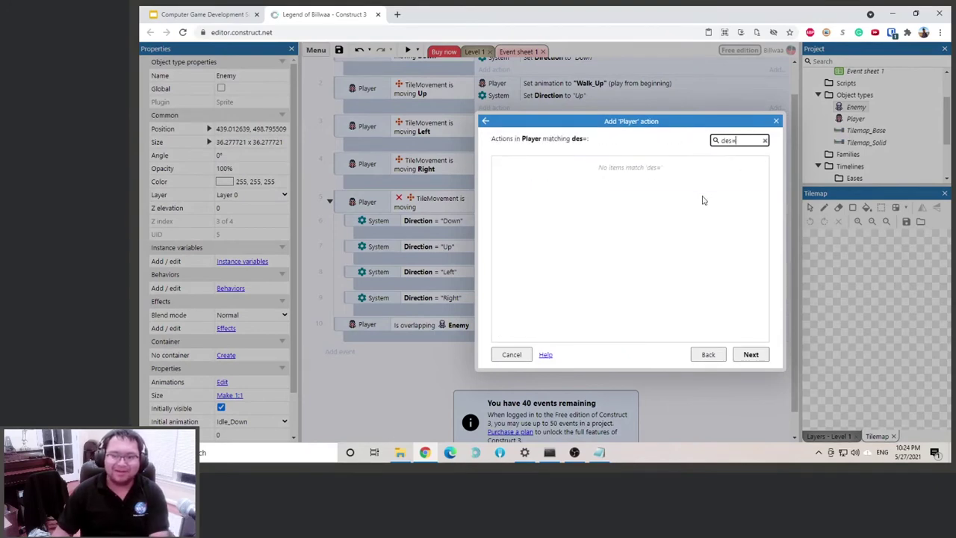
key("BackSpace")
key("BackSpace")
key("BackSpace")
key("BackSpace")
scroll(694, 202, "down", 2)
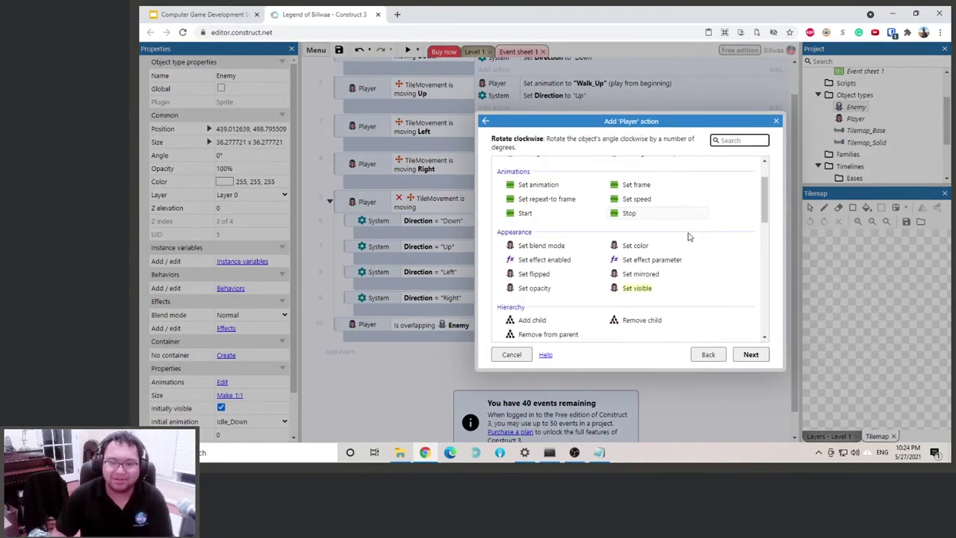
scroll(676, 246, "down", 5)
scroll(677, 246, "down", 1)
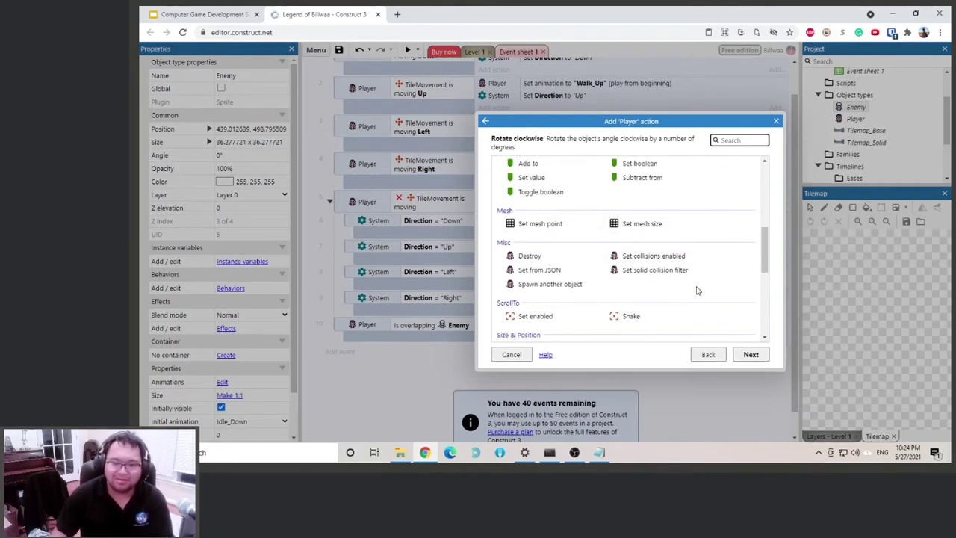
left_click(776, 121)
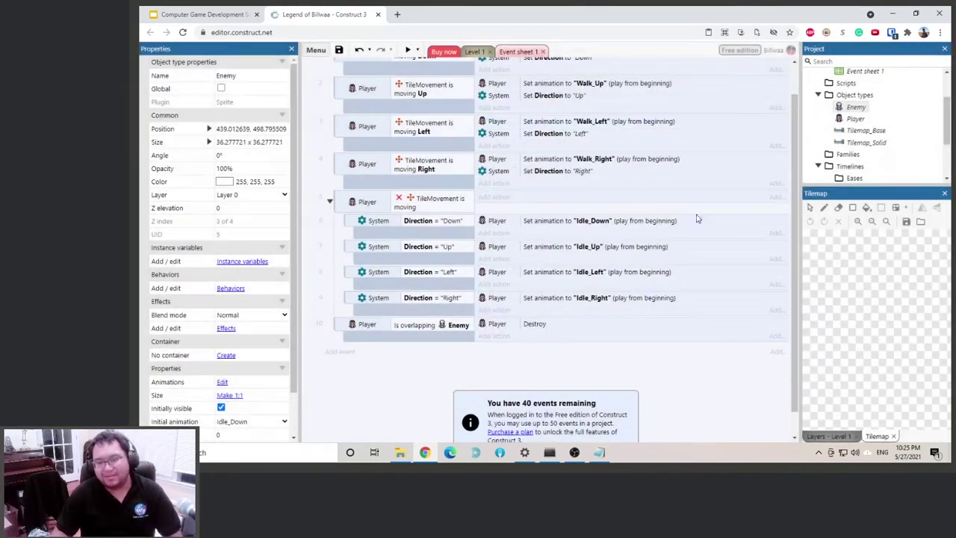
left_click(407, 49)
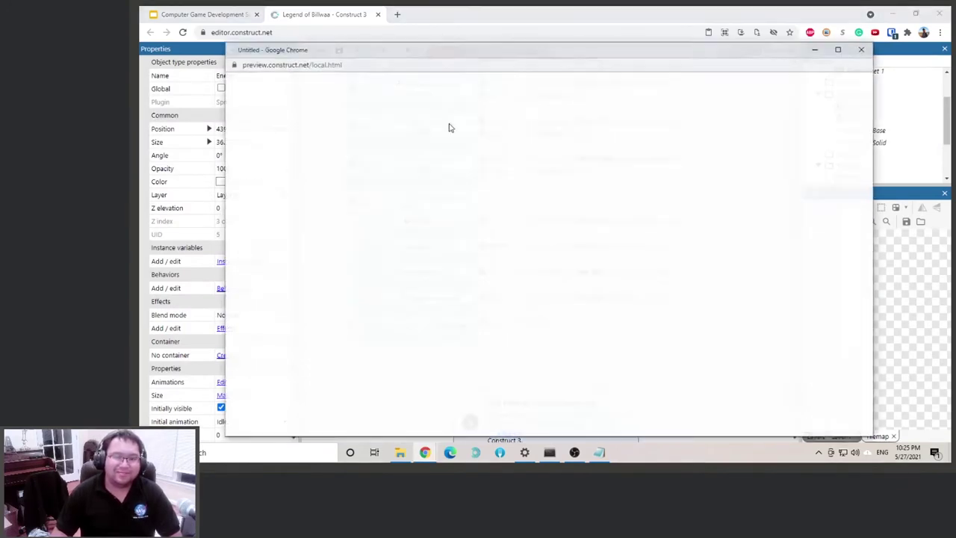
key("Up")
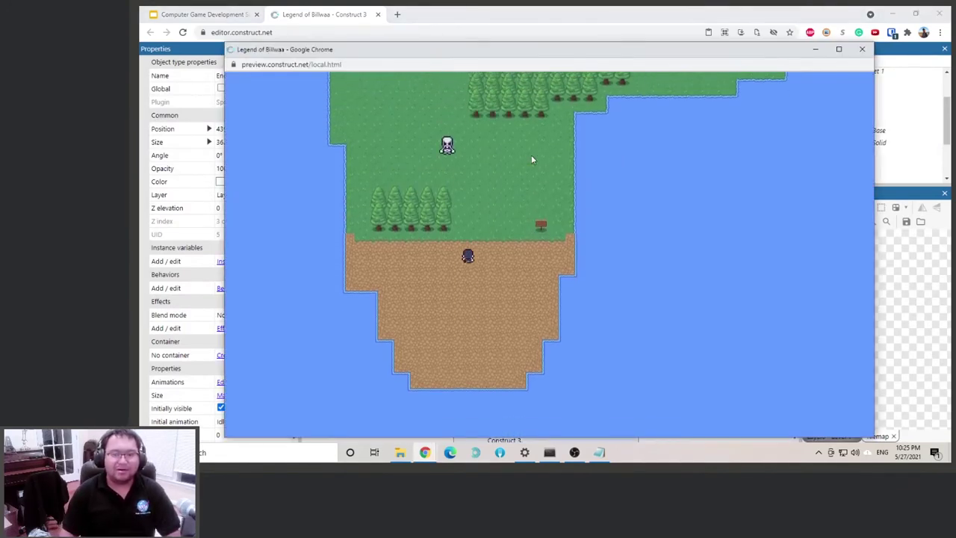
key("Up")
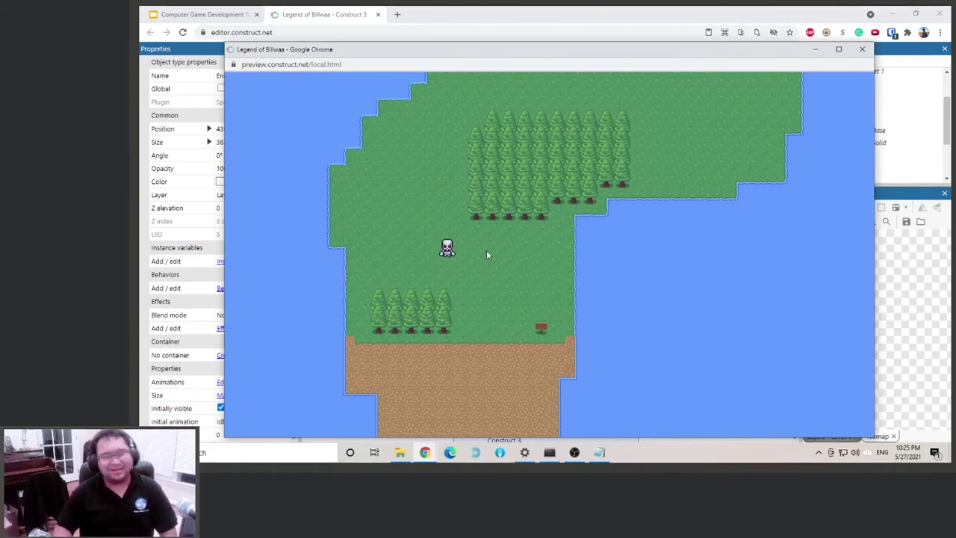
left_click(862, 49)
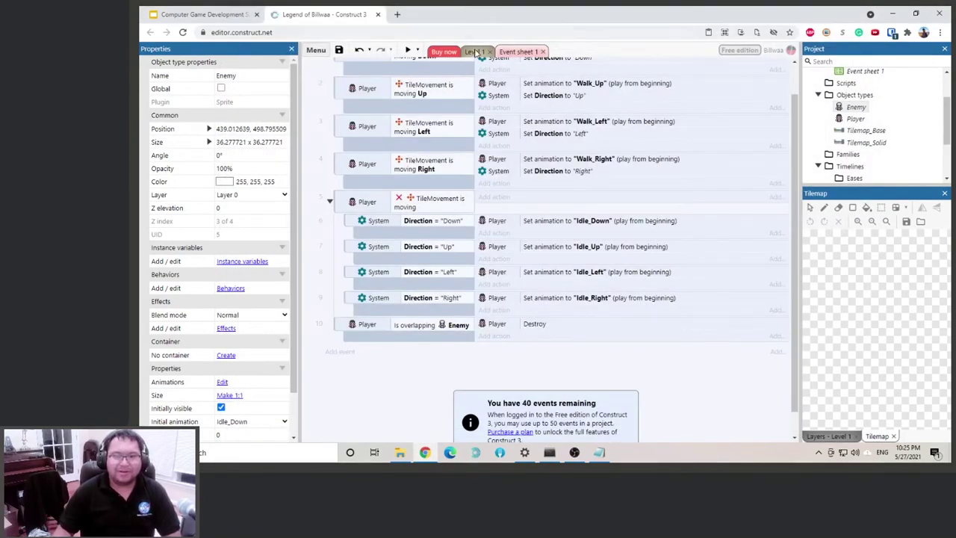
left_click(475, 52)
Add the Move To behavior to the Enemy sprite on Level 1
left_click(673, 171)
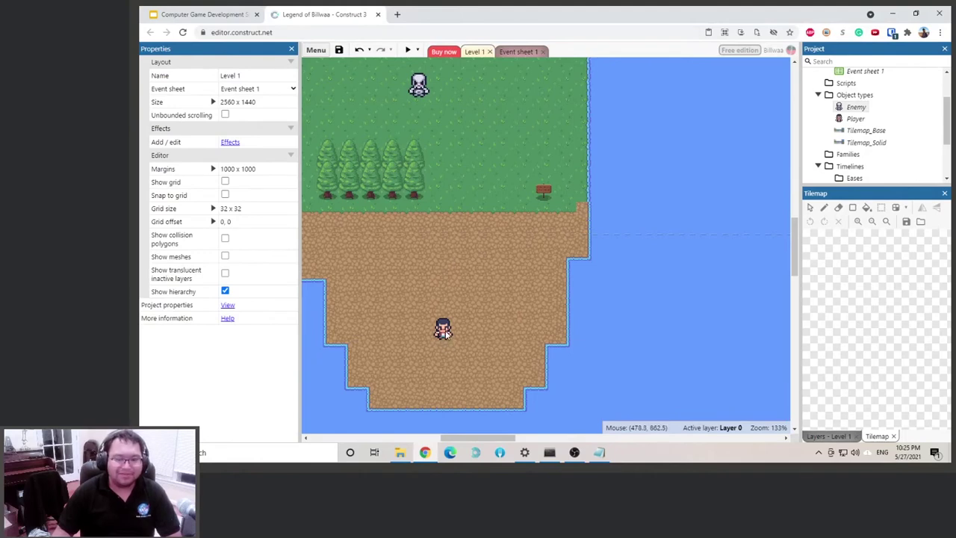
left_click(419, 86)
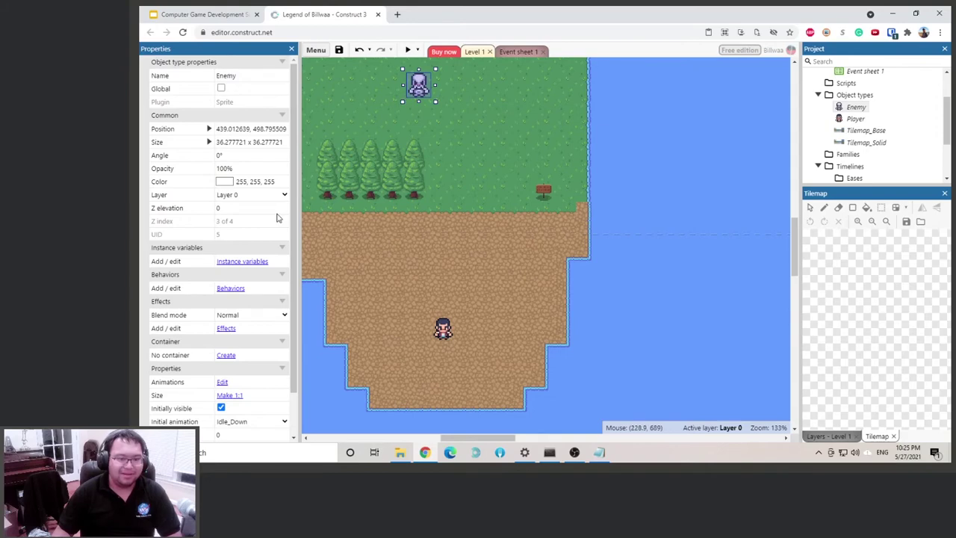
left_click(232, 288)
left_click(546, 205)
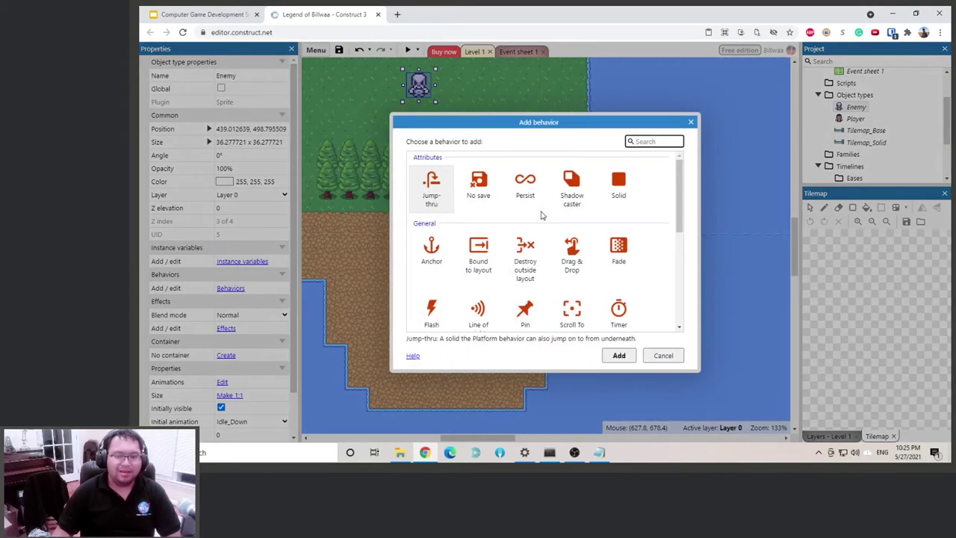
scroll(542, 216, "down", 3)
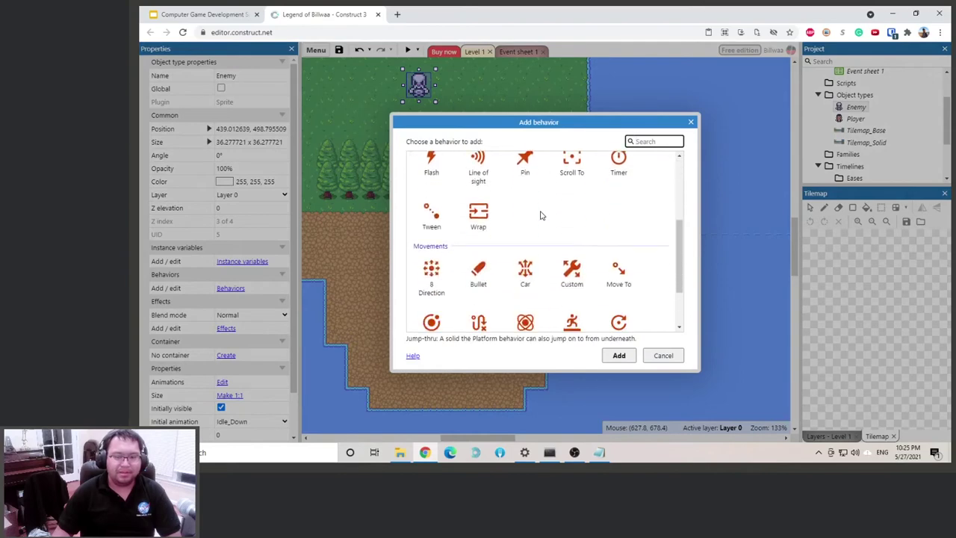
scroll(541, 216, "up", 2)
scroll(541, 216, "down", 2)
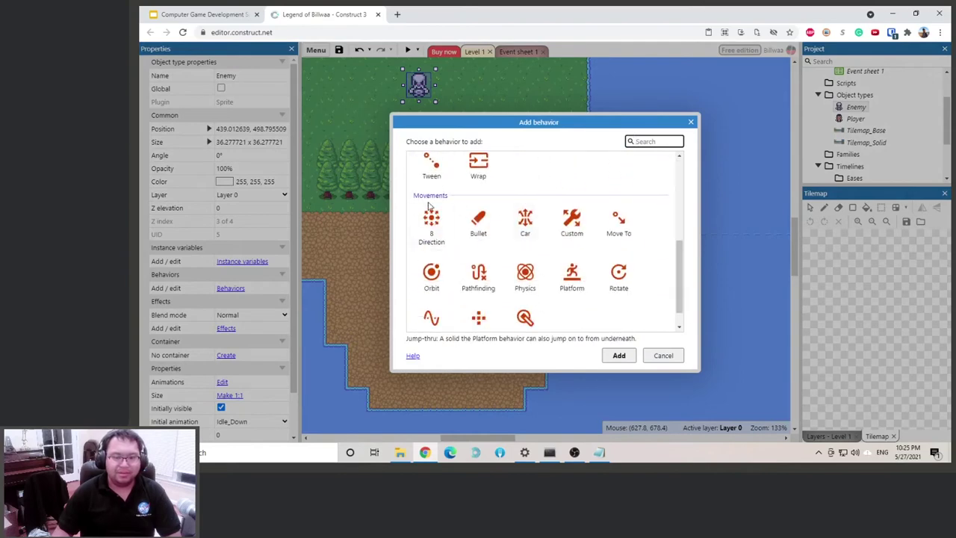
double_click(619, 221)
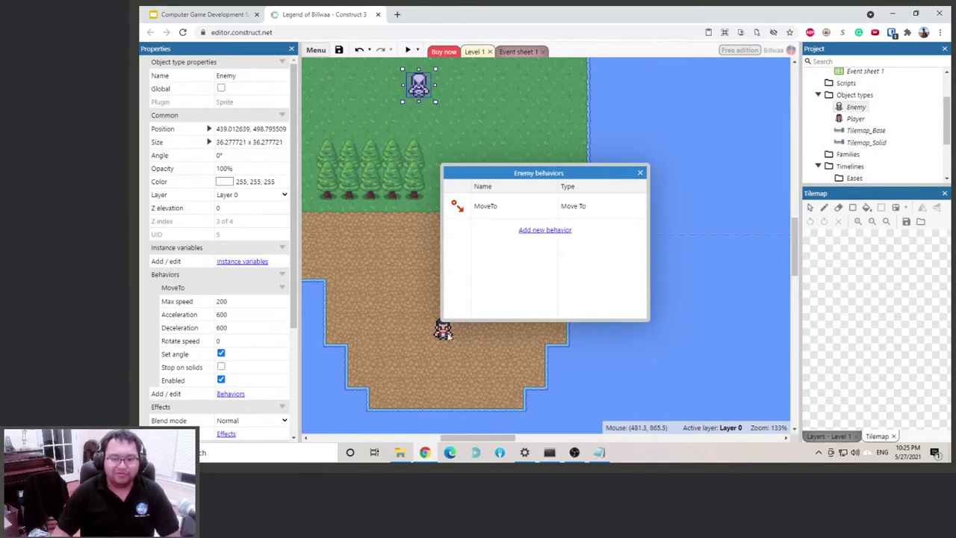
left_click(640, 172)
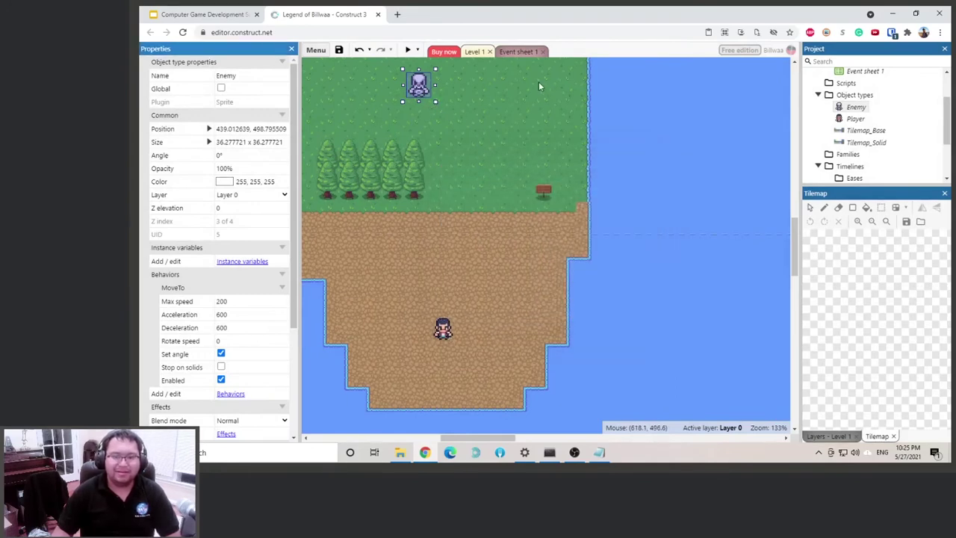
left_click(413, 130)
left_click(413, 86)
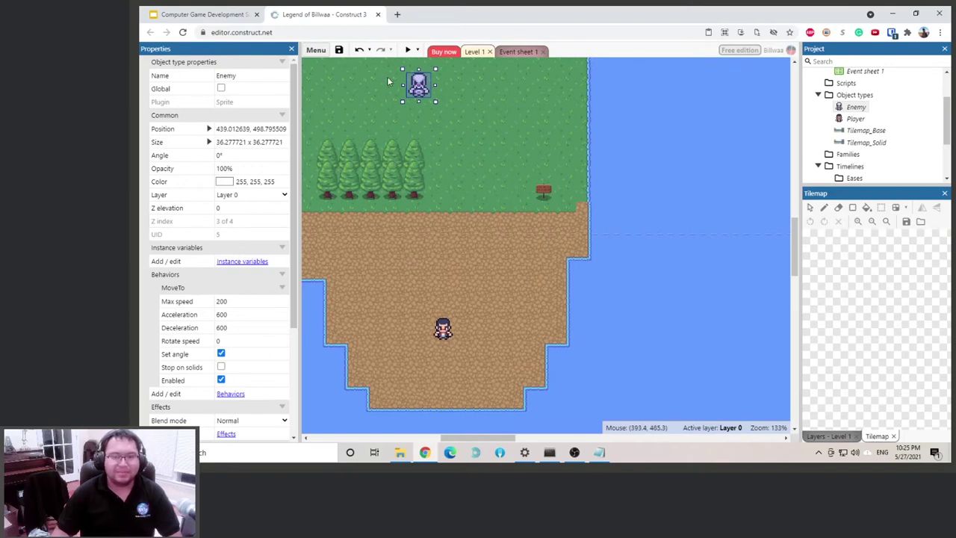
left_click(407, 50)
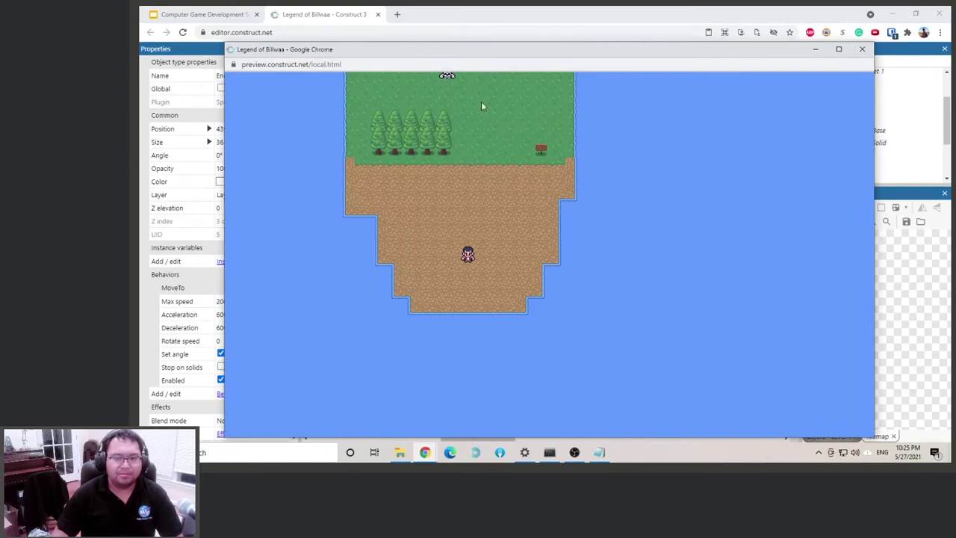
key("Up")
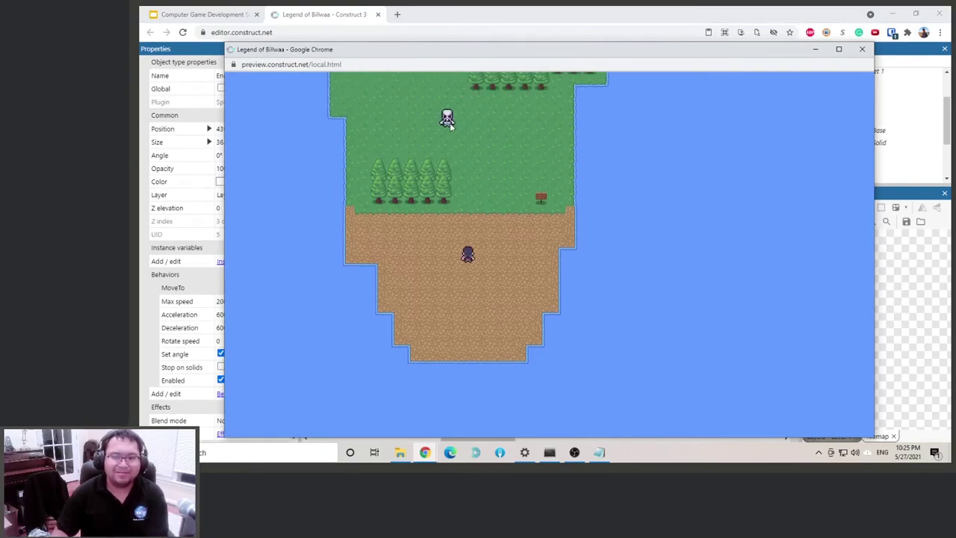
left_click(861, 50)
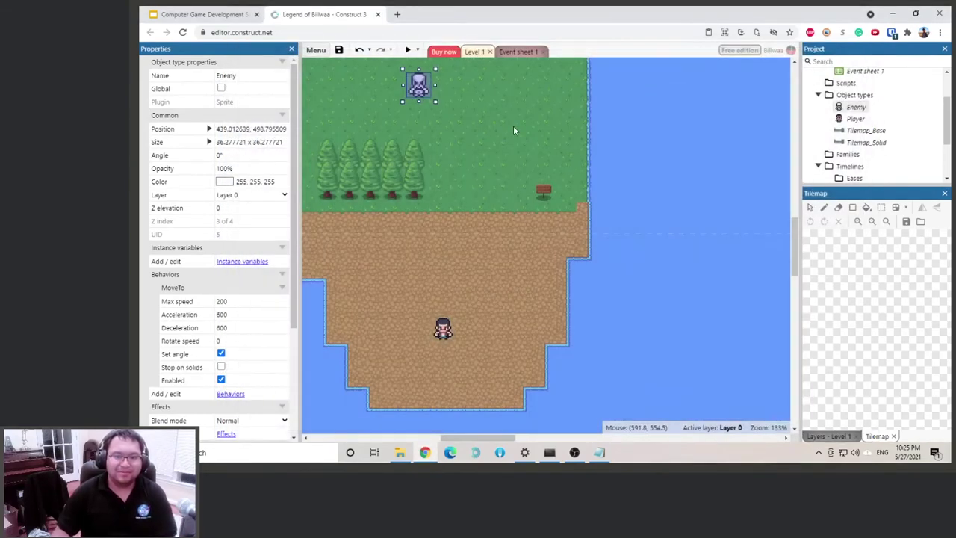
left_click(524, 52)
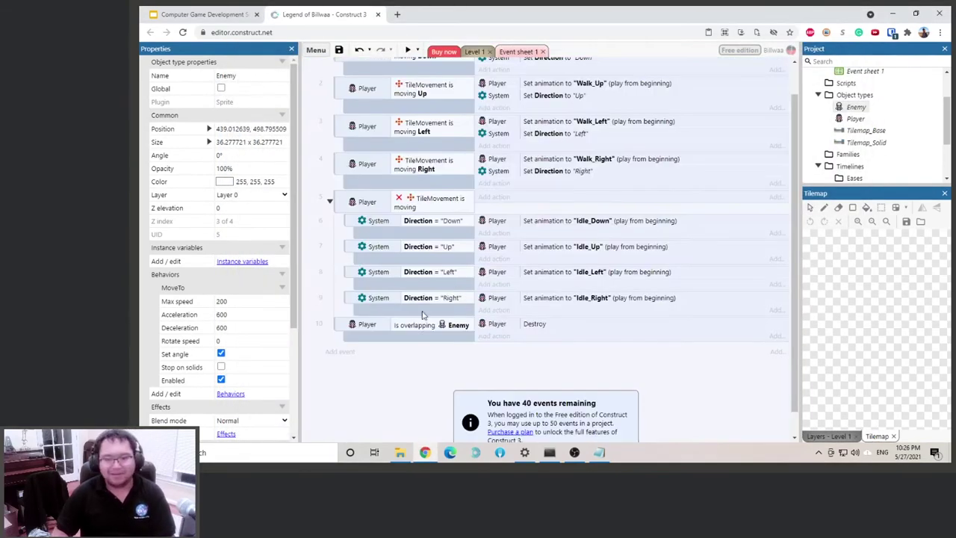
left_click(342, 352)
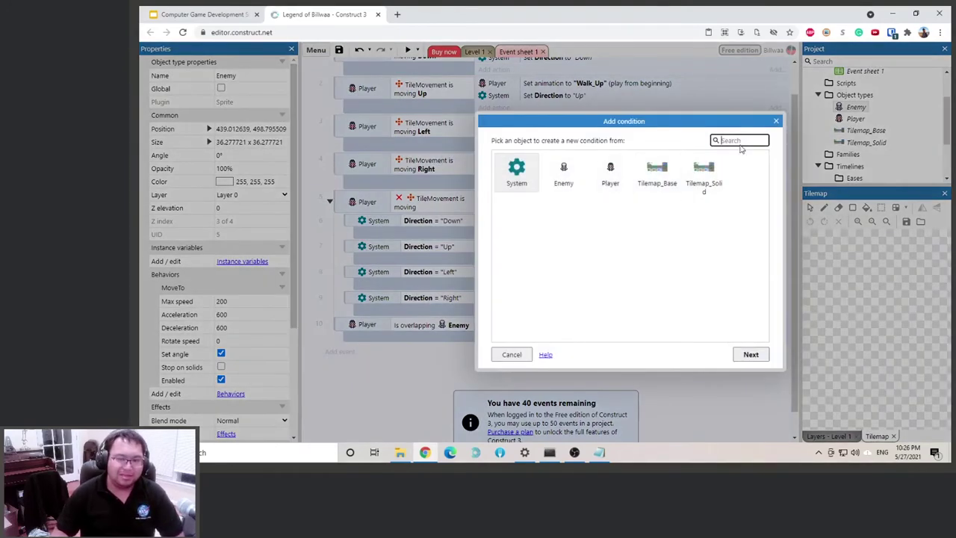
left_click(776, 121)
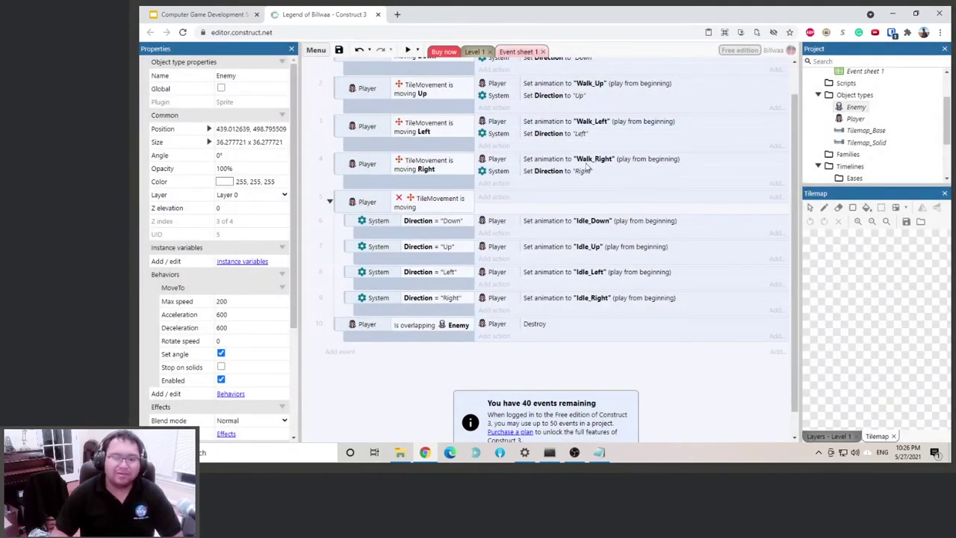
left_click(474, 54)
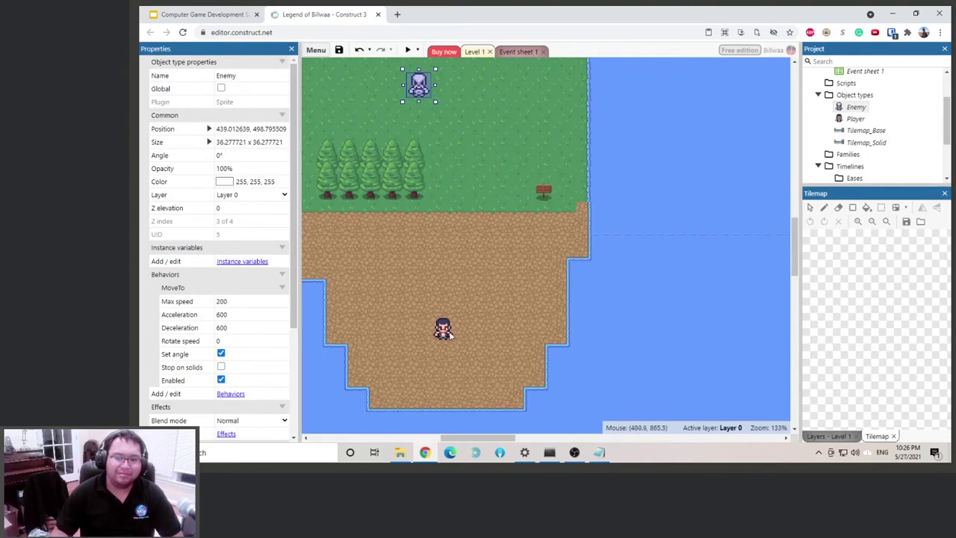
Add the Line of sight behavior to the Enemy's behaviors list
left_click(235, 394)
left_click(557, 231)
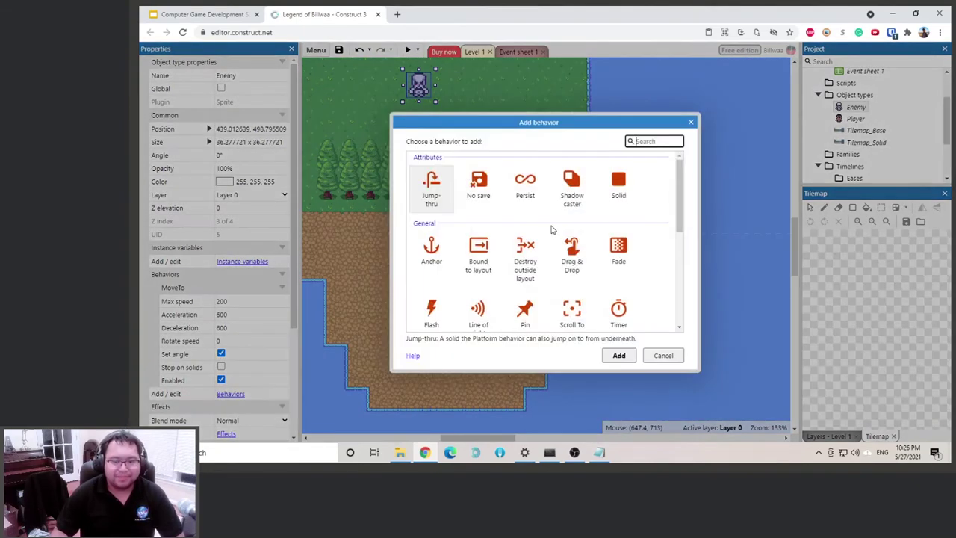
scroll(552, 230, "down", 1)
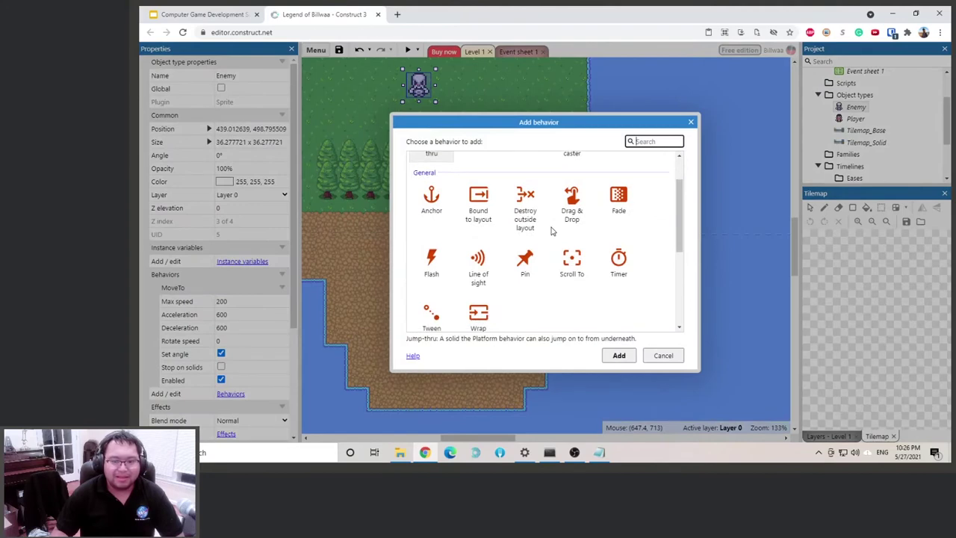
left_click(479, 272)
double_click(479, 273)
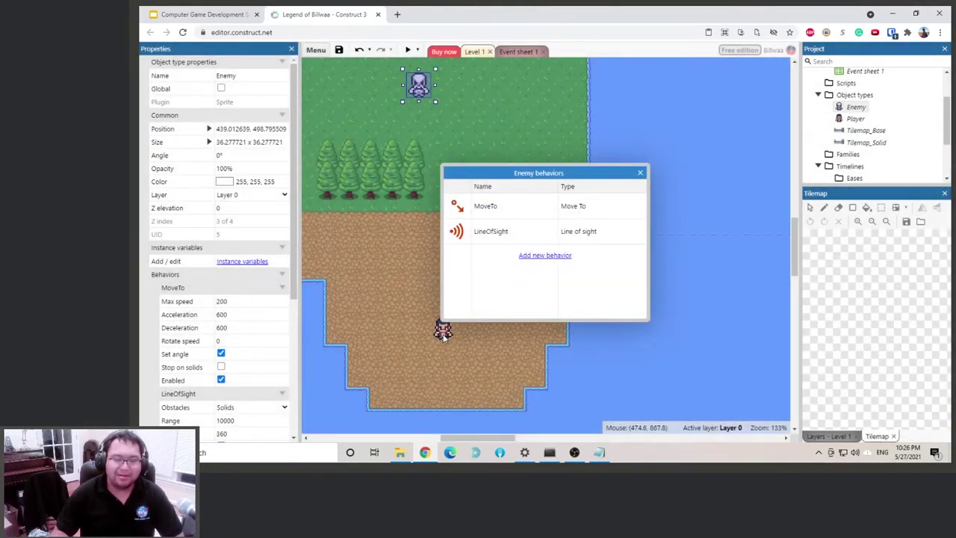
left_click(639, 173)
Add the rule 'IF enemy see player THEN enemy move toward player' to the Notepad plan, then return to Construct 3
left_click(599, 452)
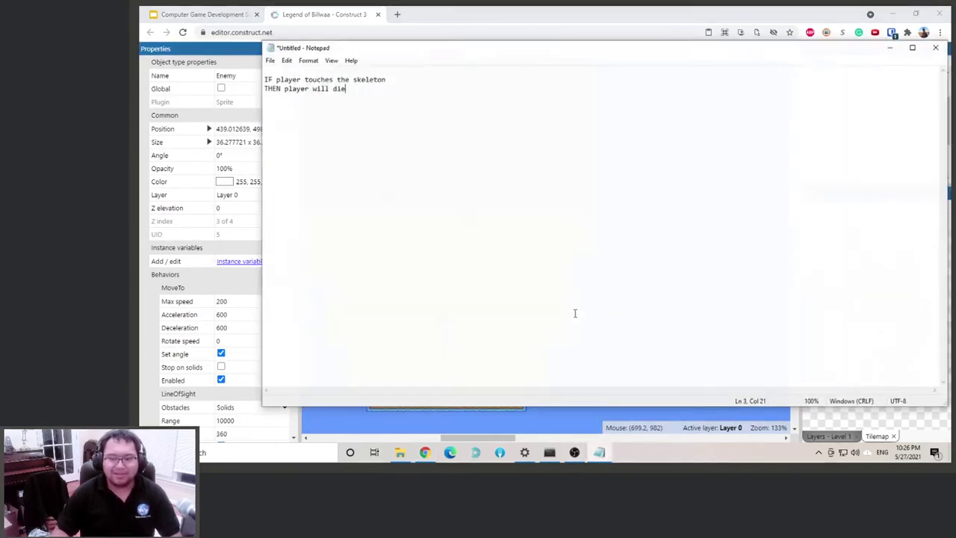
key("Return")
key("Return")
type("IF enemy see player")
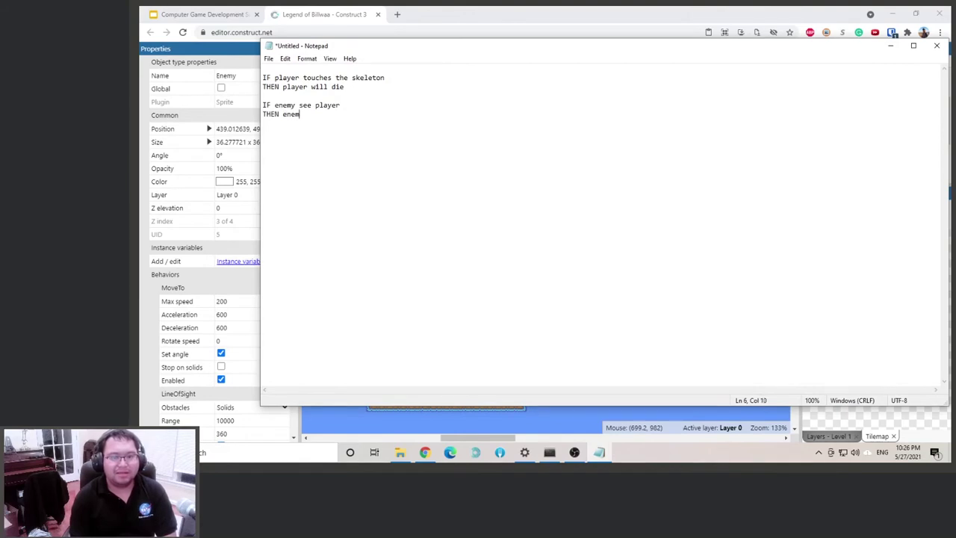
type("y move toward pl")
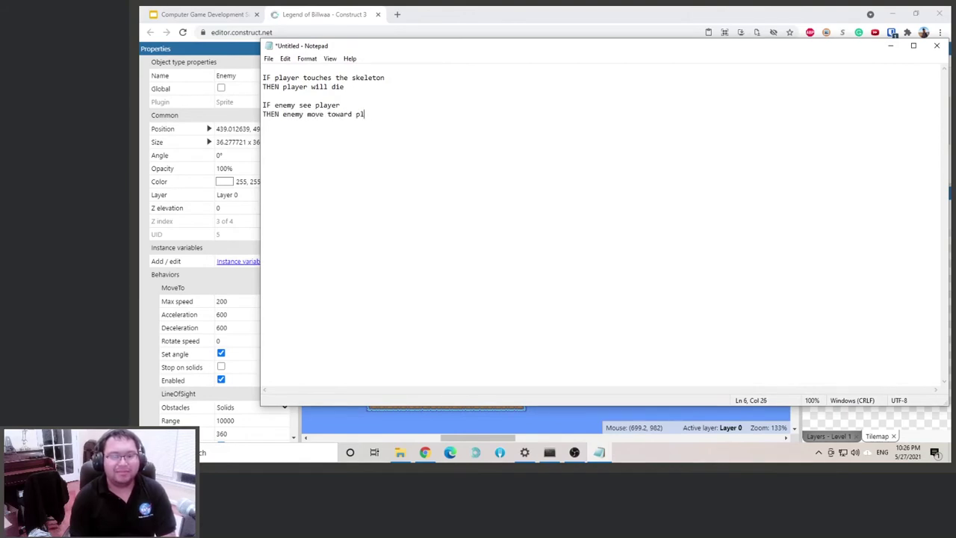
type("ayer")
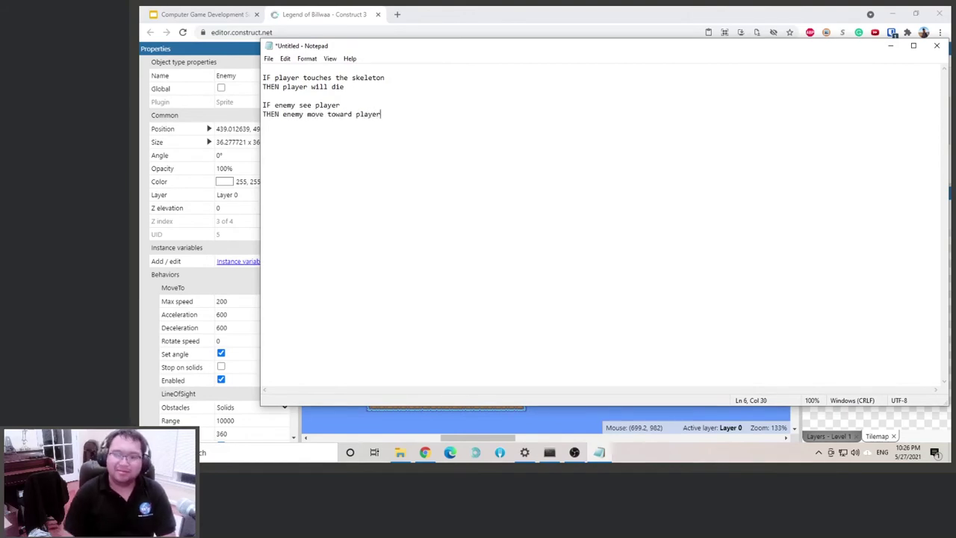
key("alt+Tab")
left_click(505, 52)
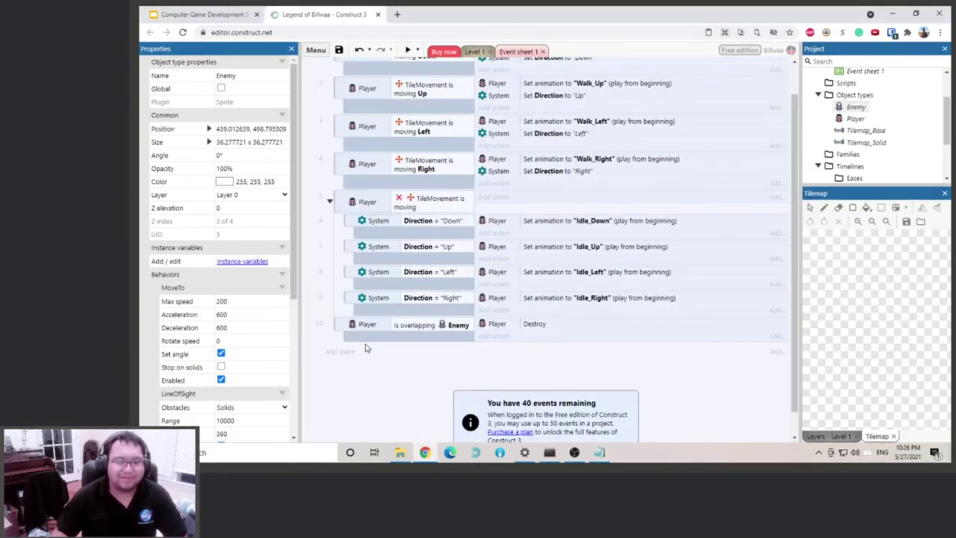
Add event 11 with the condition Enemy Has LOS to object Player
left_click(339, 351)
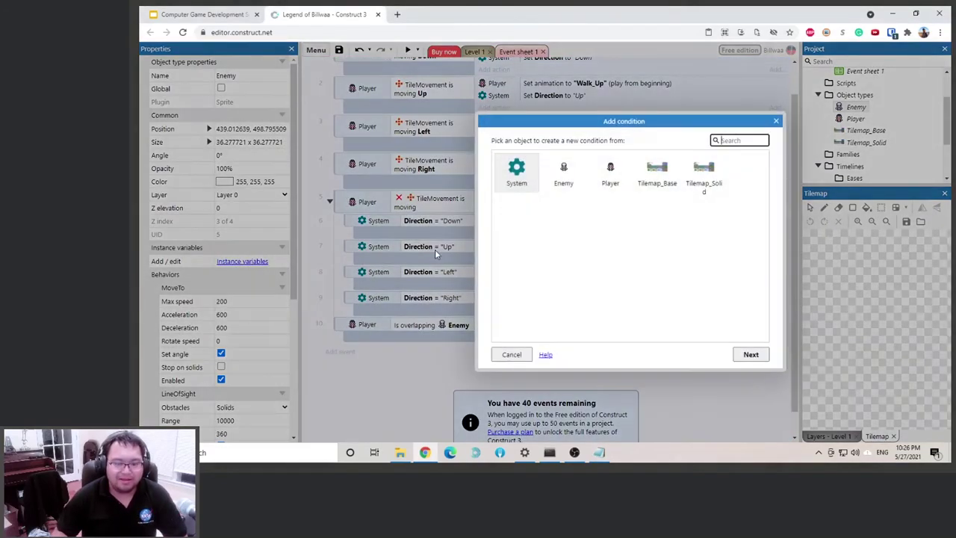
double_click(562, 174)
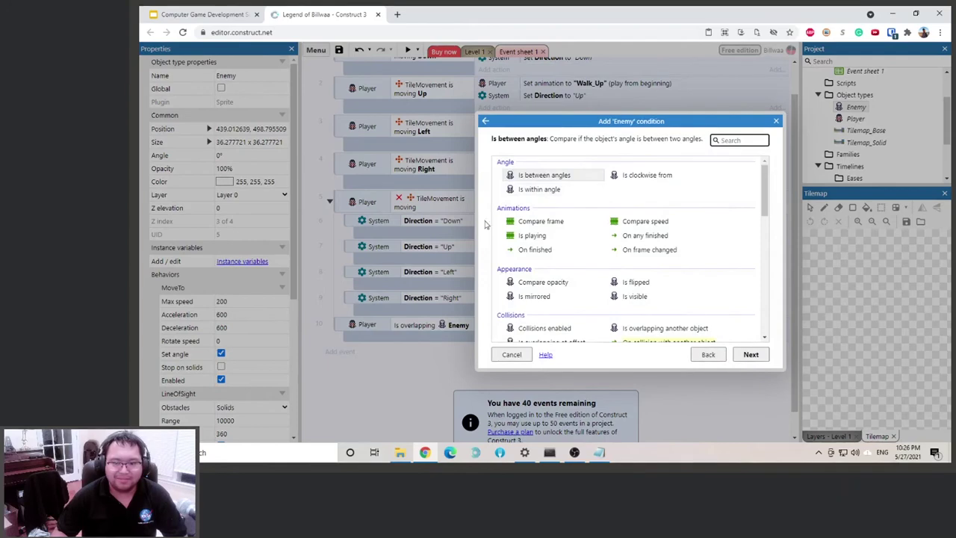
scroll(523, 219, "down", 5)
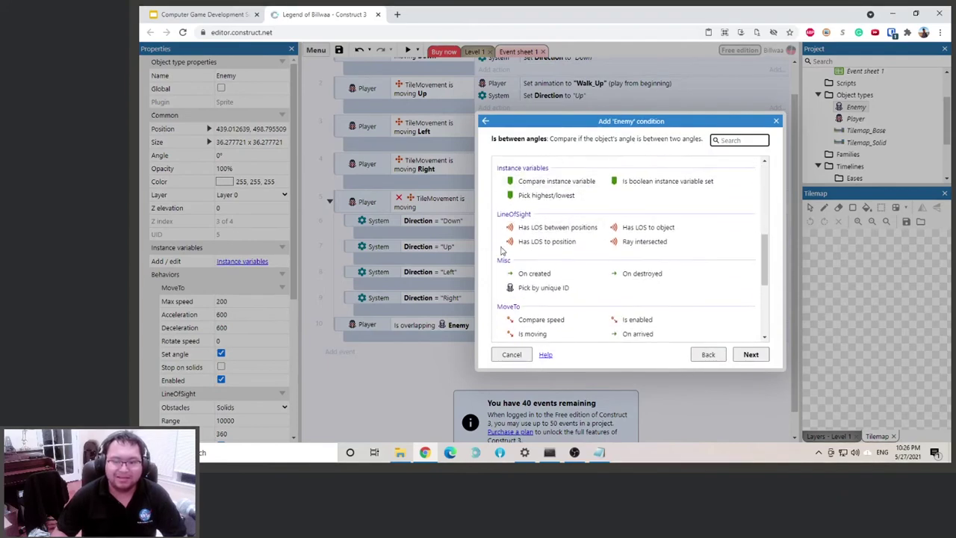
double_click(662, 230)
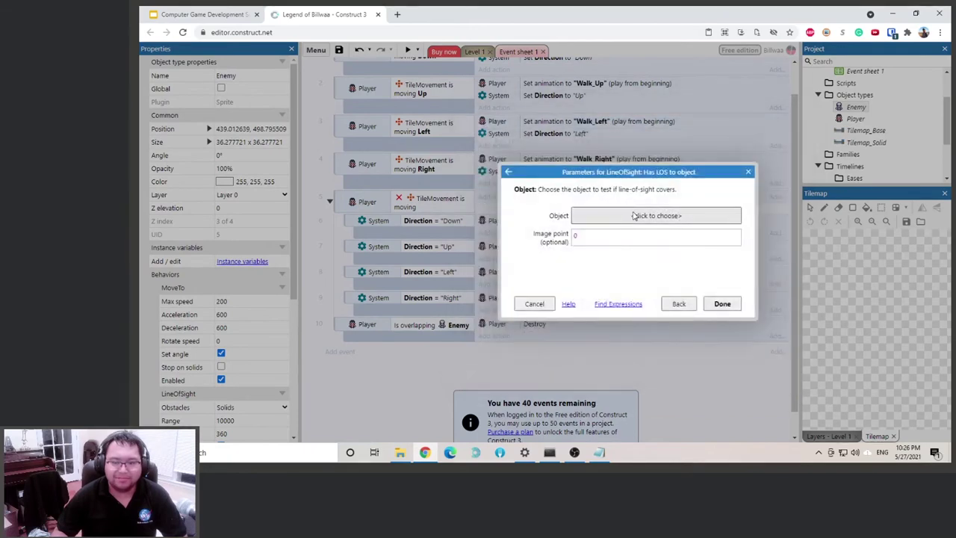
left_click(638, 215)
double_click(556, 195)
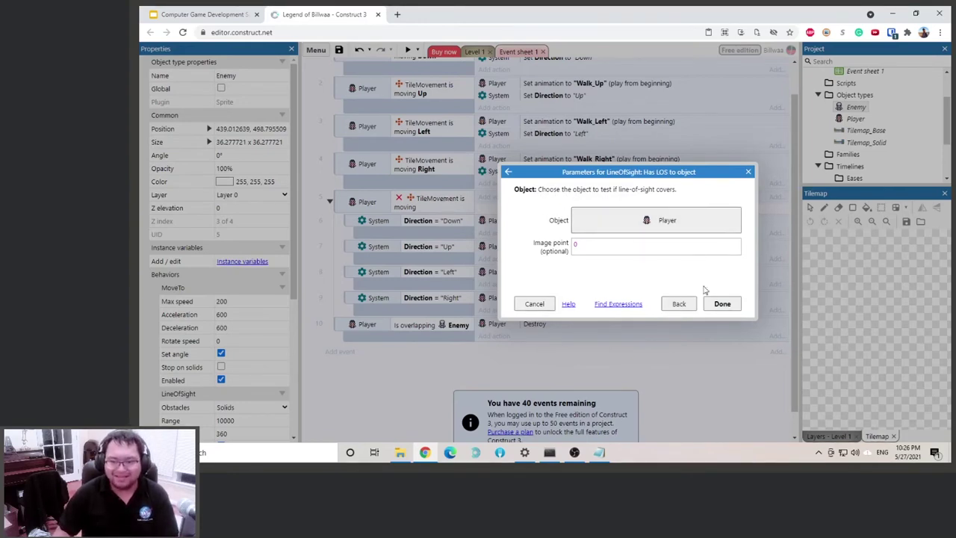
left_click(721, 303)
left_click(494, 349)
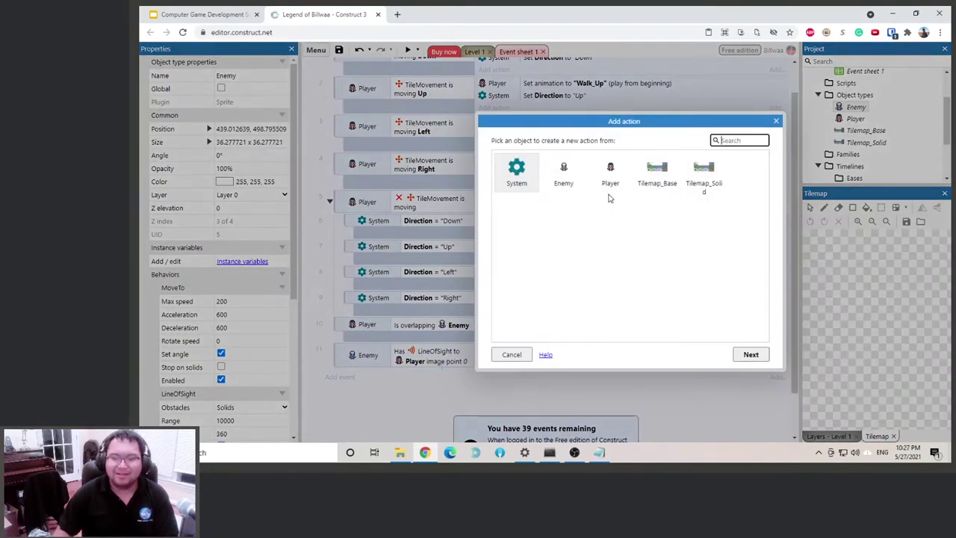
Give event 11 the action Enemy MoveTo: Move to object Player in Direct mode
double_click(571, 179)
scroll(551, 251, "down", 6)
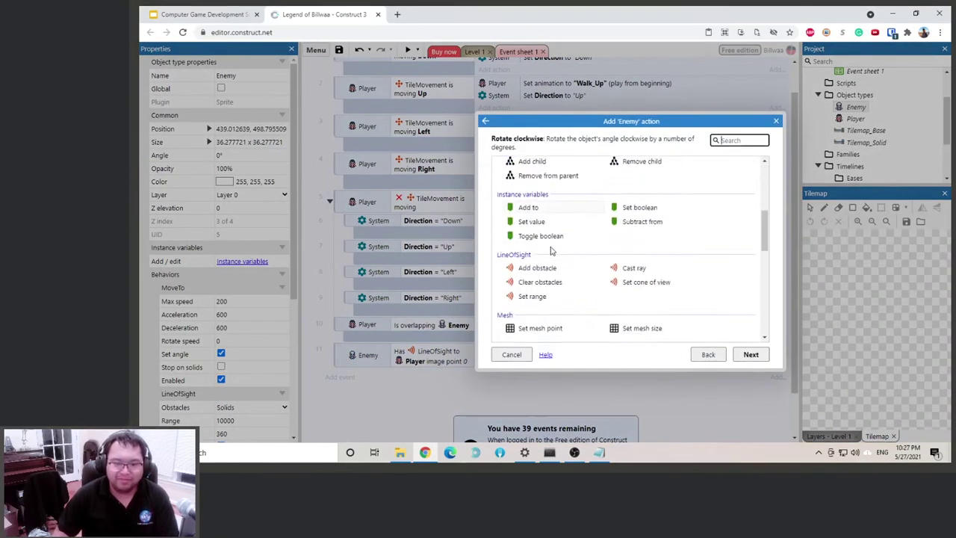
scroll(550, 252, "down", 1)
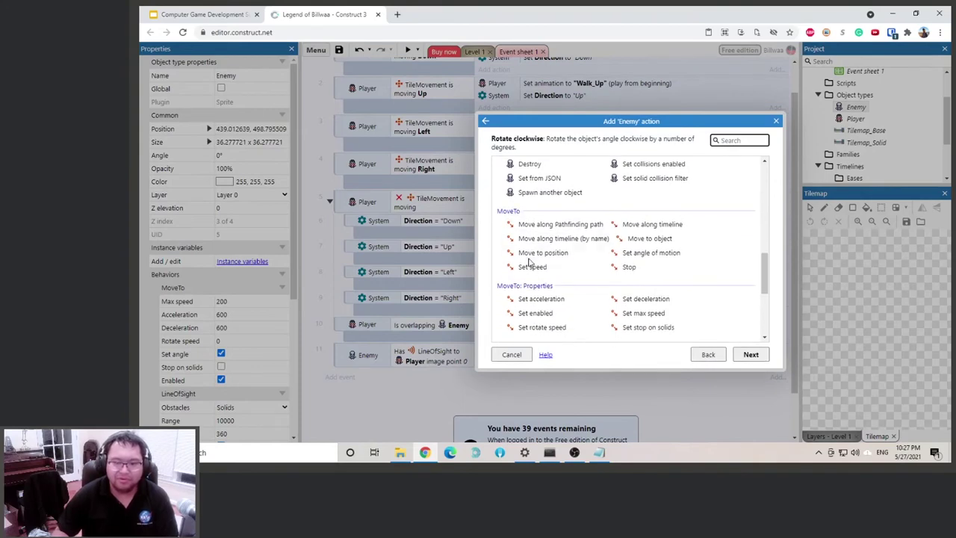
double_click(664, 240)
left_click(657, 216)
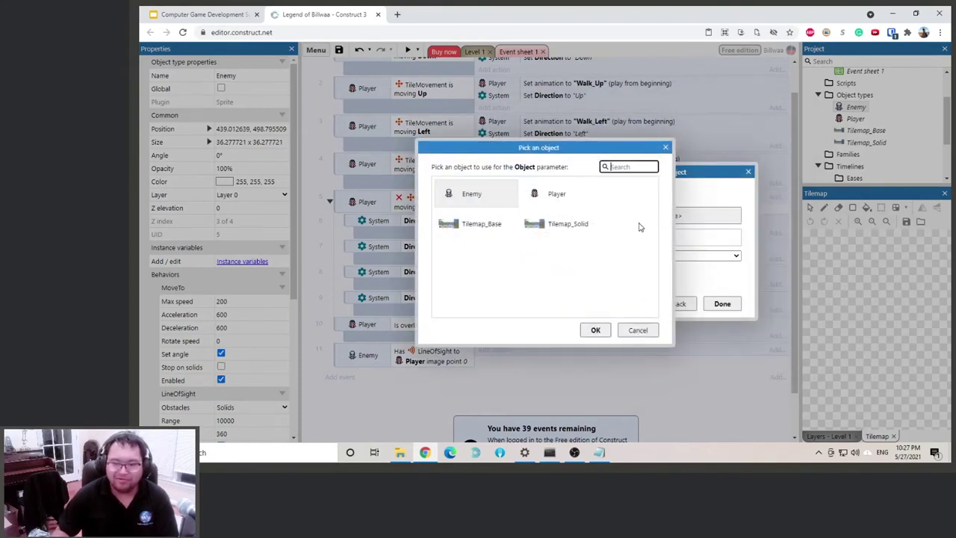
double_click(565, 204)
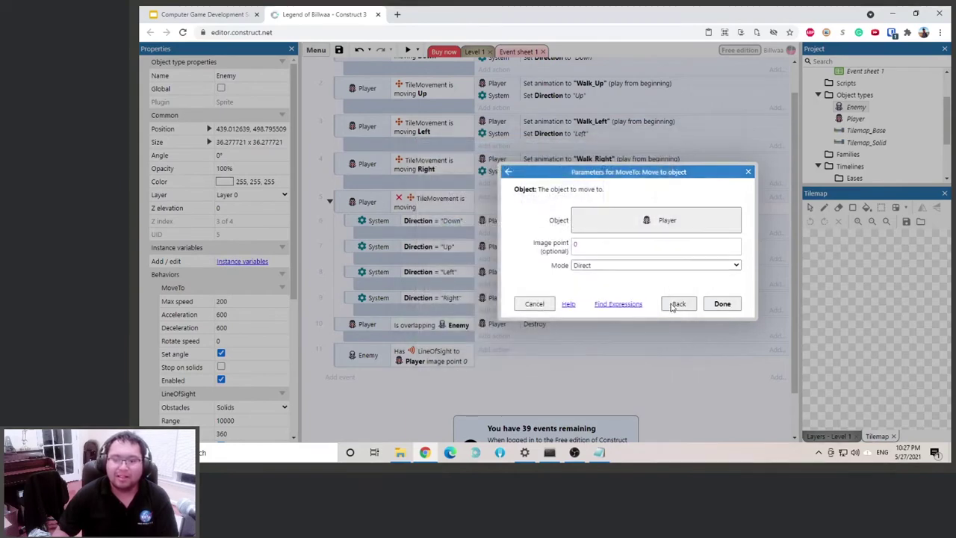
left_click(723, 305)
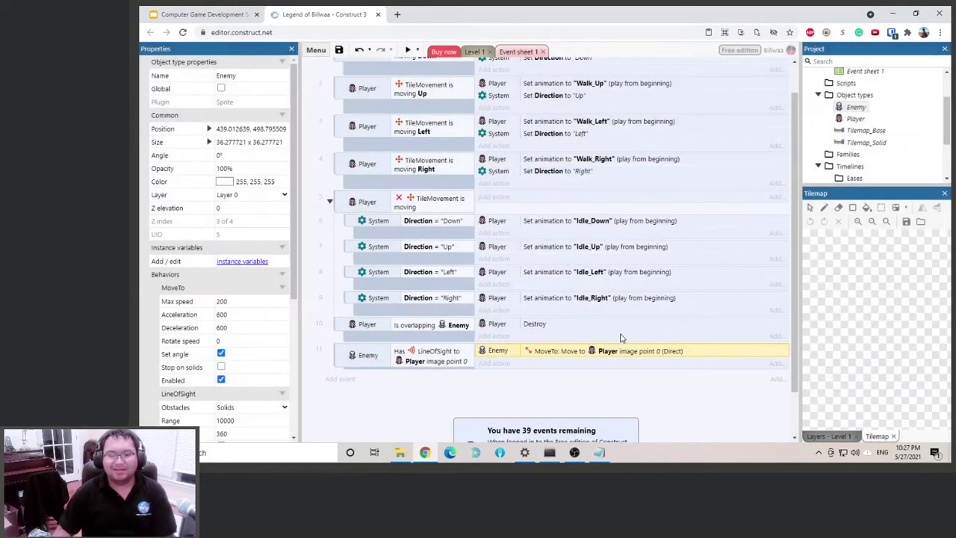
left_click(407, 50)
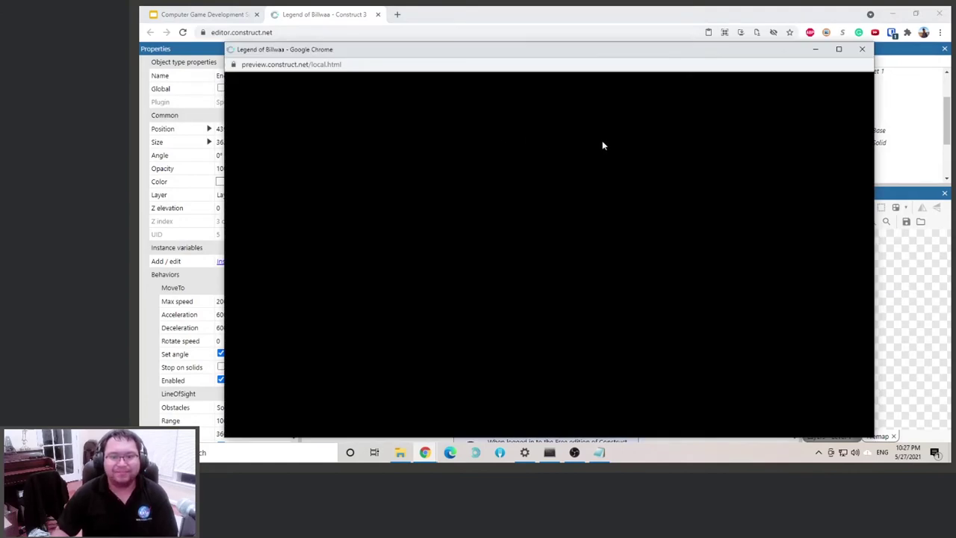
Playtest the chase by walking the player up, then close the preview and return to Level 1
key("Up")
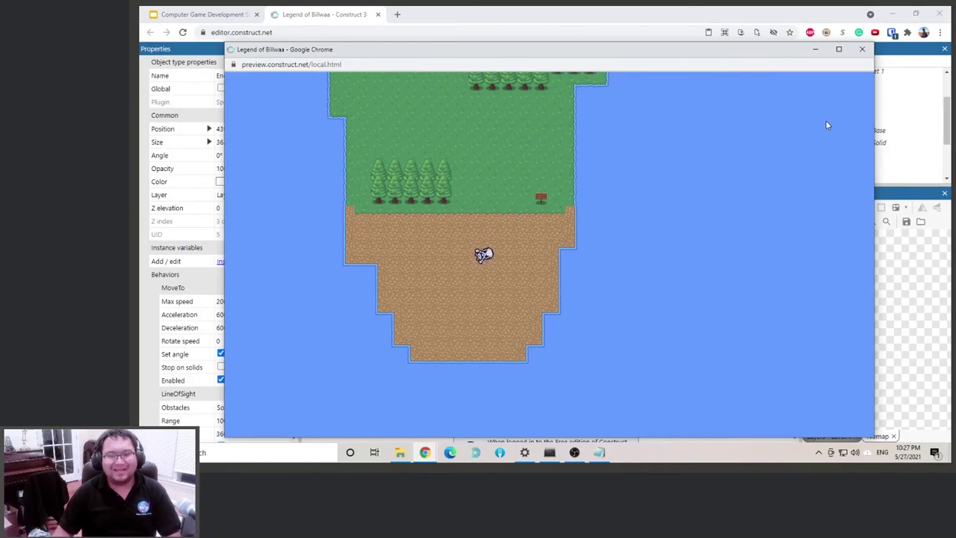
left_click(862, 48)
left_click(470, 51)
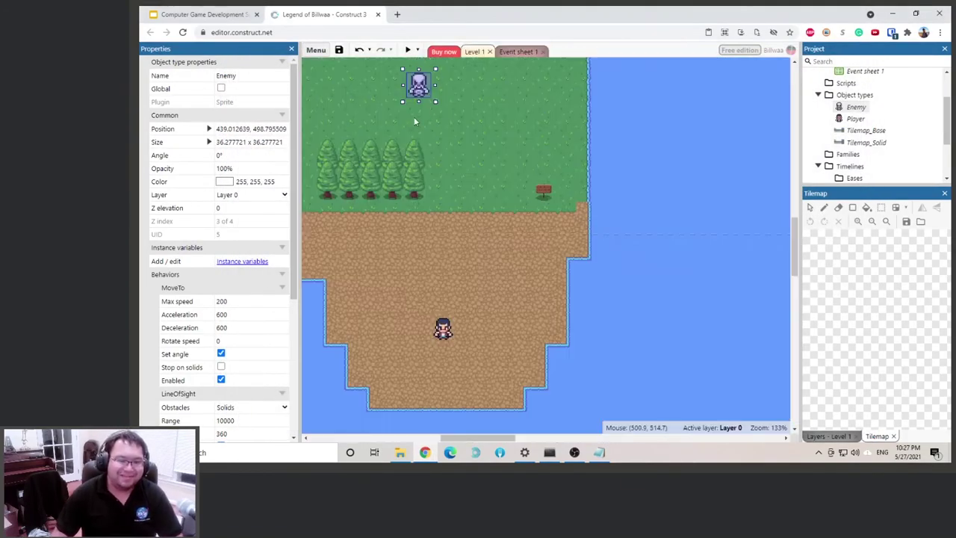
Uncheck the Enemy's MoveTo Set angle, then playtest the chase again moving the player in all directions
left_click(221, 353)
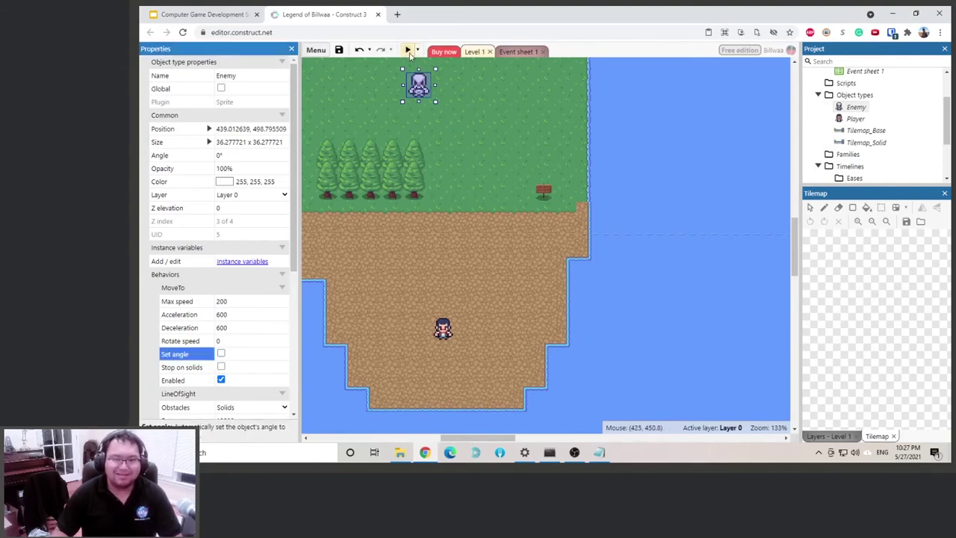
left_click(408, 49)
key("Up")
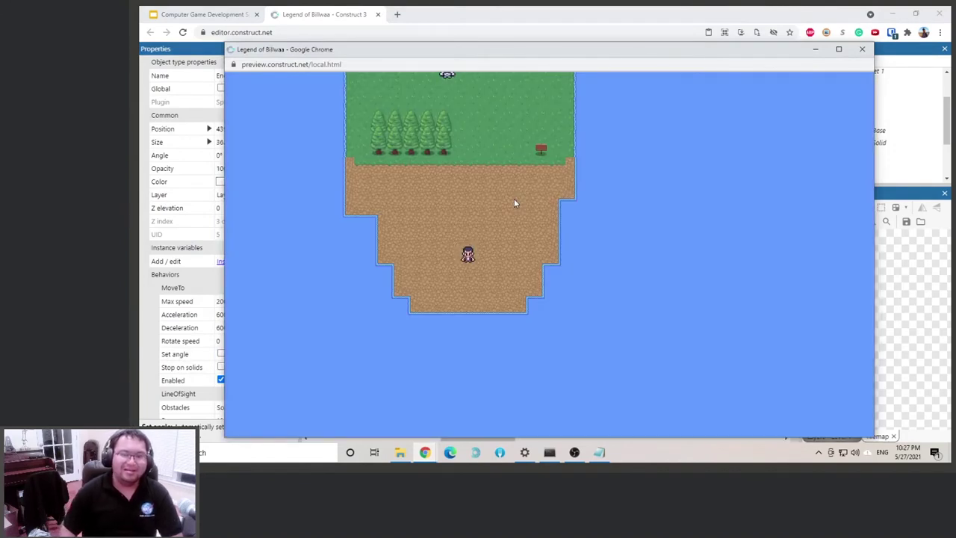
key("Right")
key("Down")
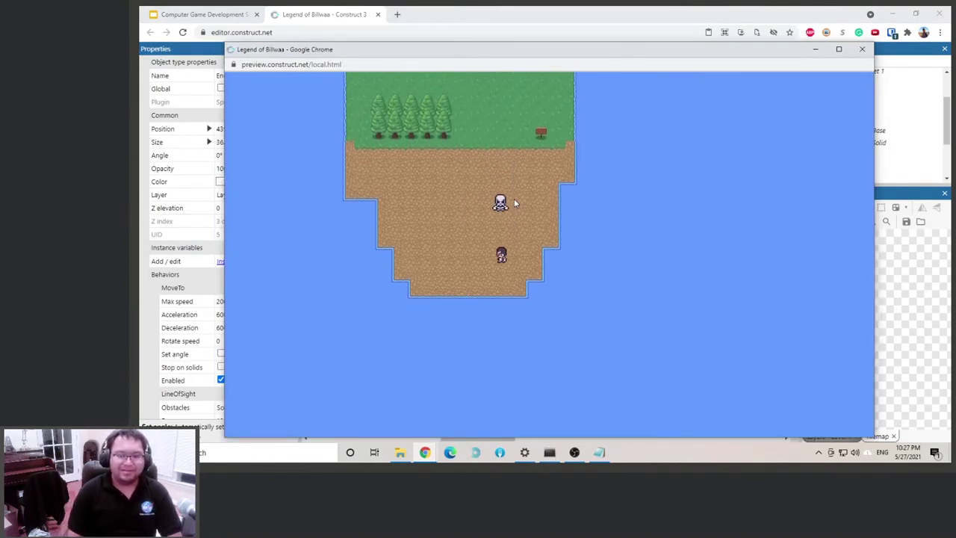
key("Left")
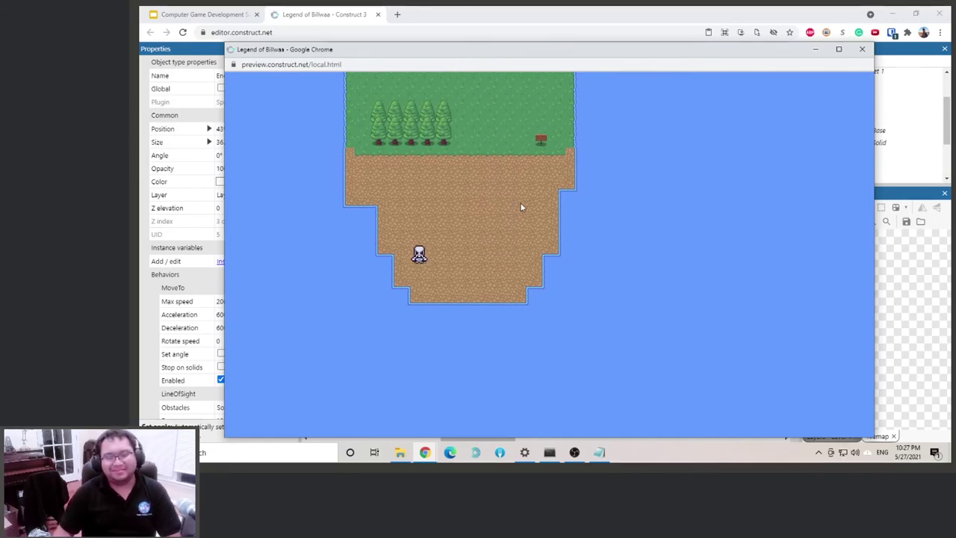
left_click(862, 50)
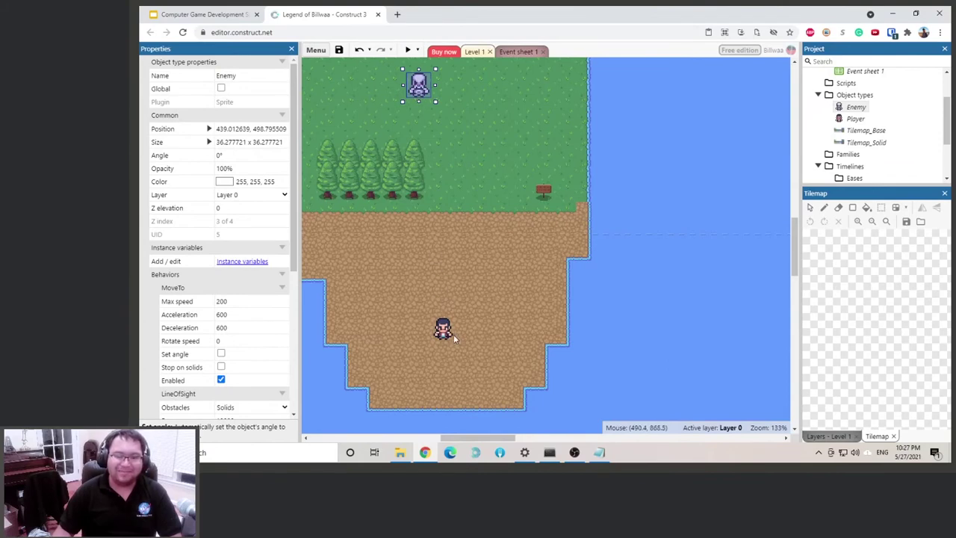
Change the Enemy's LineOfSight Range from 10000 to 200
scroll(456, 228, "up", 2)
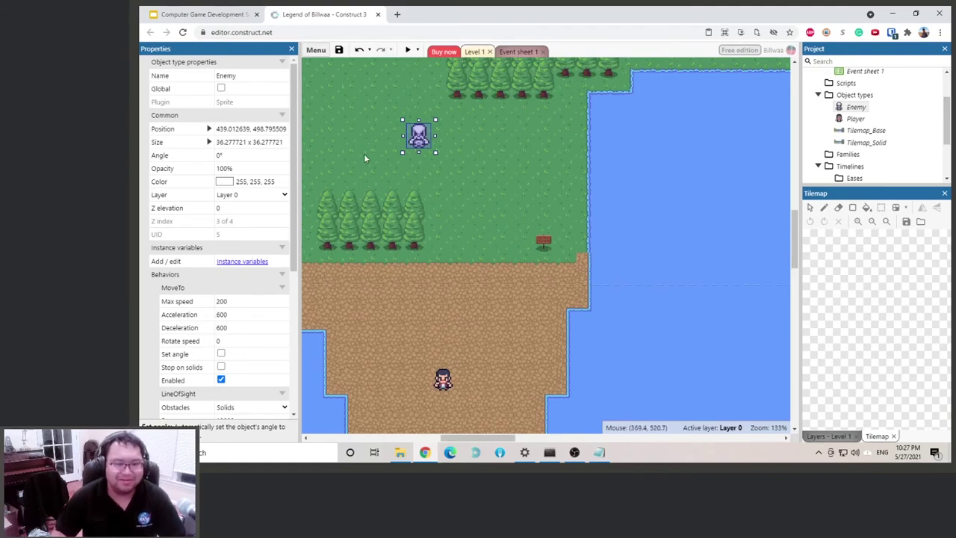
scroll(171, 303, "down", 3)
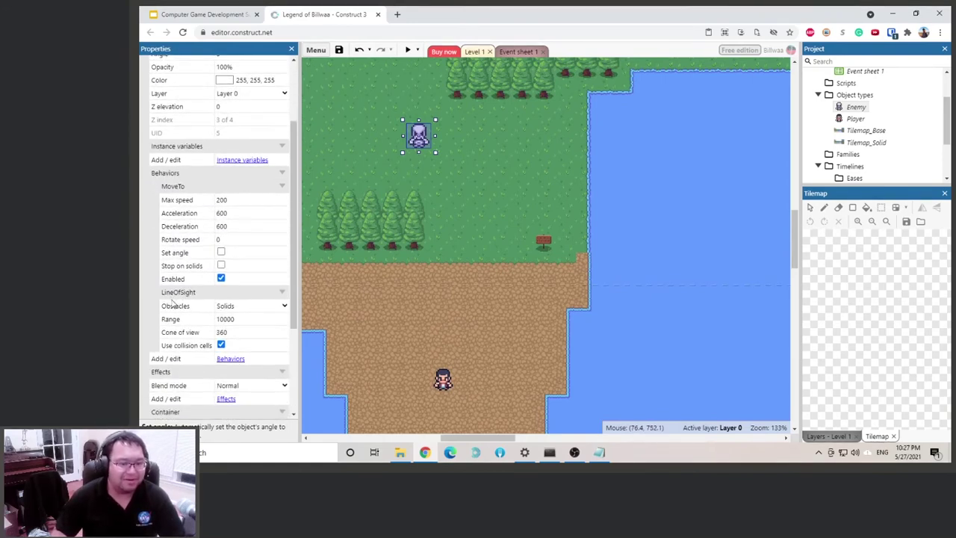
left_click(225, 320)
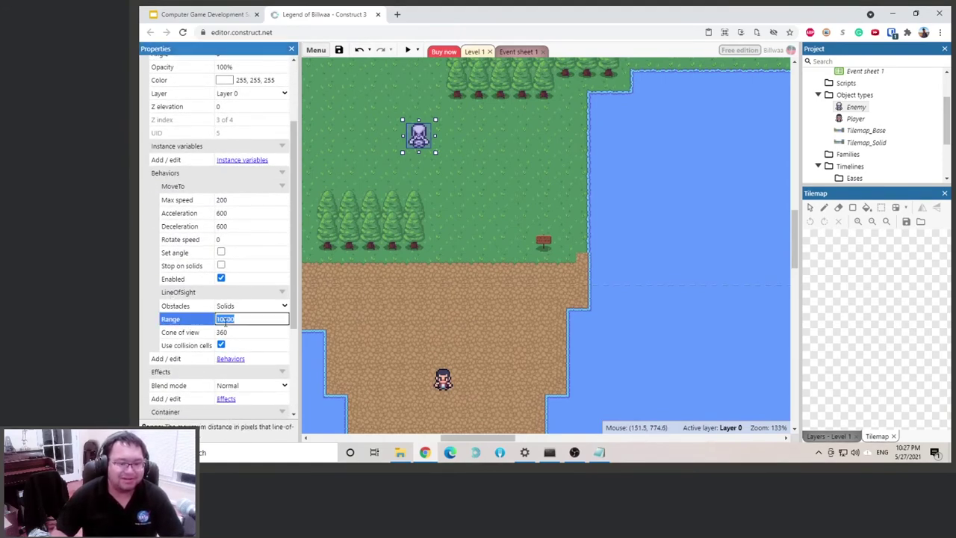
scroll(246, 351, "down", 2)
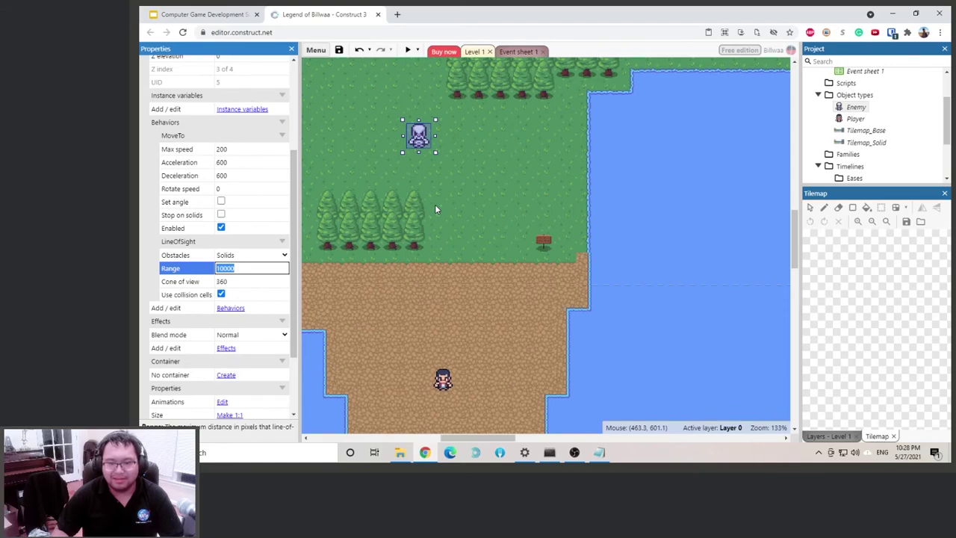
left_click(254, 267)
key("ctrl+a")
type("2")
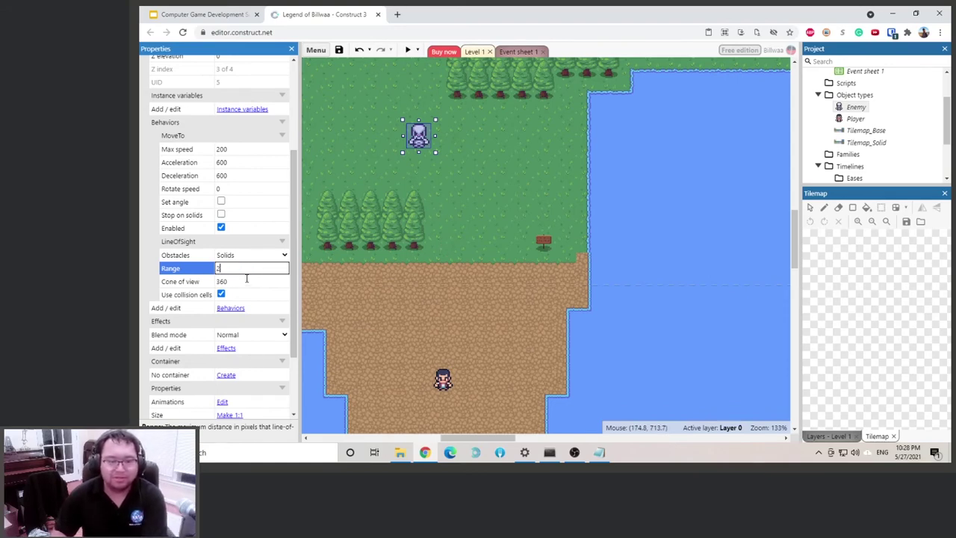
type("00")
left_click(352, 310)
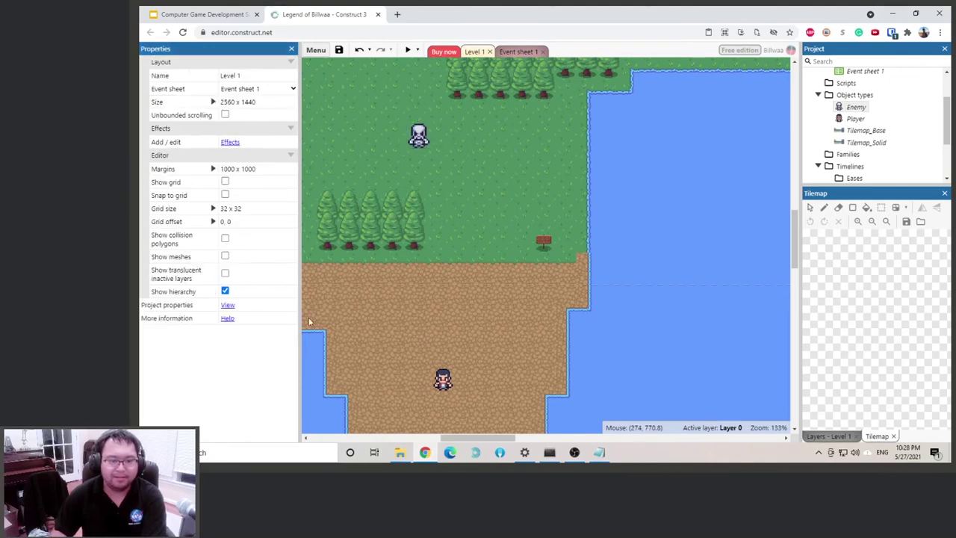
Reselect the Enemy and keep its line-of-sight Obstacles set to Solids
left_click(416, 142)
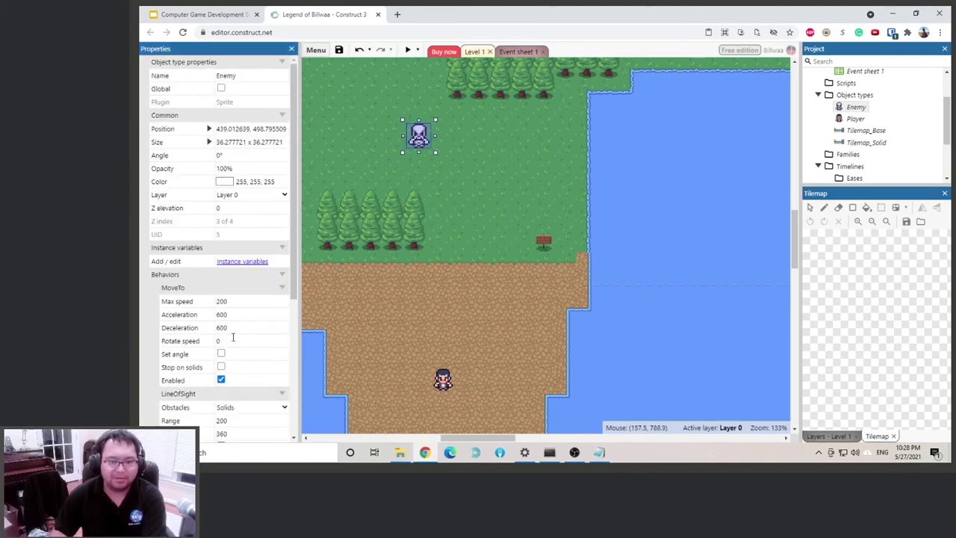
scroll(233, 336, "down", 3)
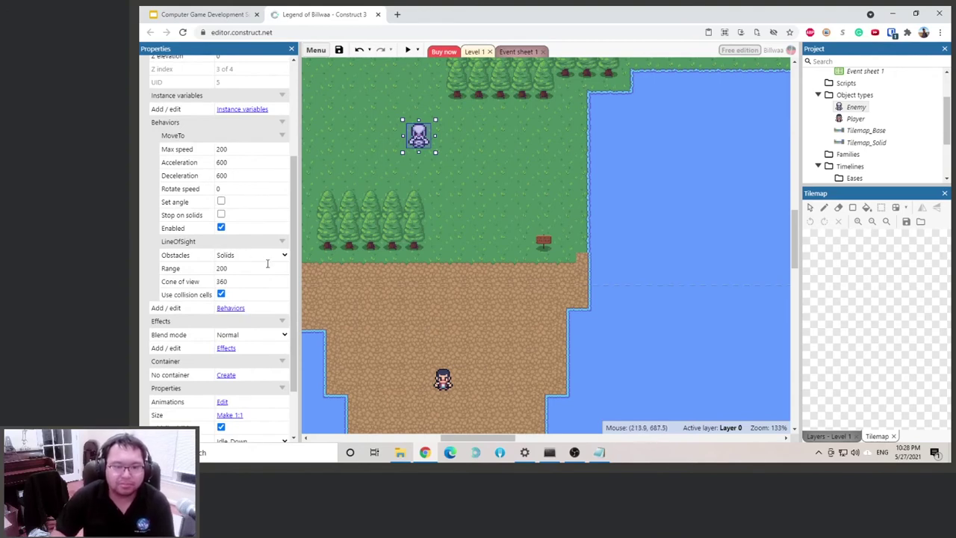
left_click(283, 256)
left_click(284, 255)
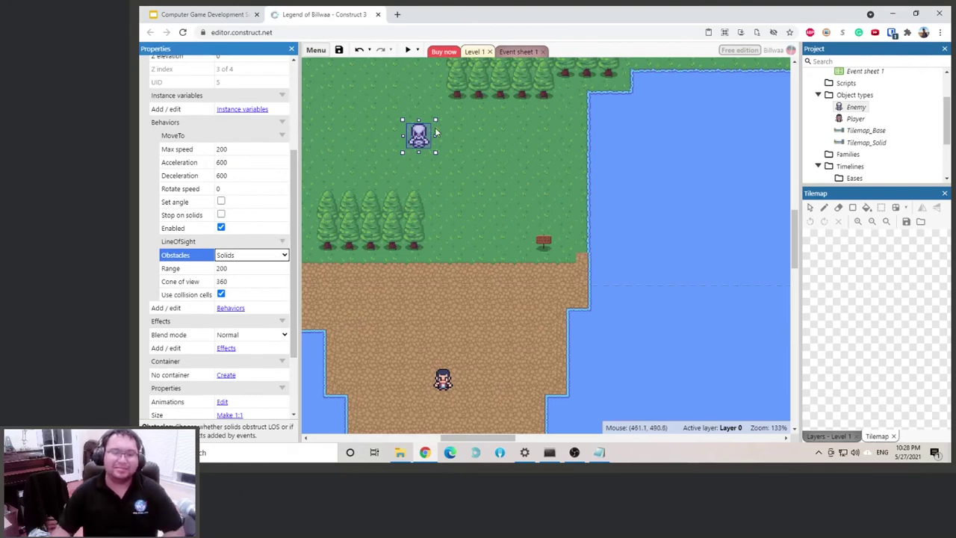
left_click(407, 50)
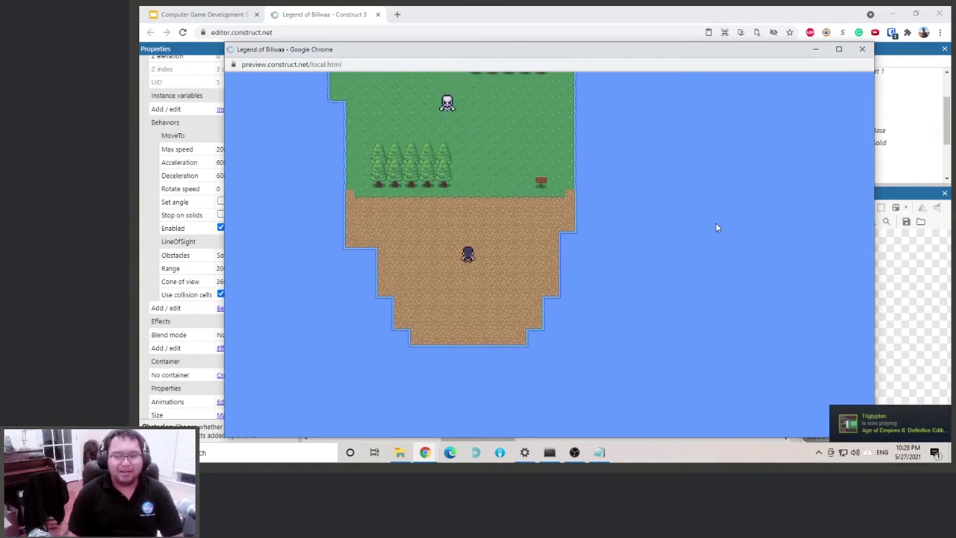
Playtest the enemy chase, walking the player right, up, down and left, then close the preview
key("Right")
key("Up")
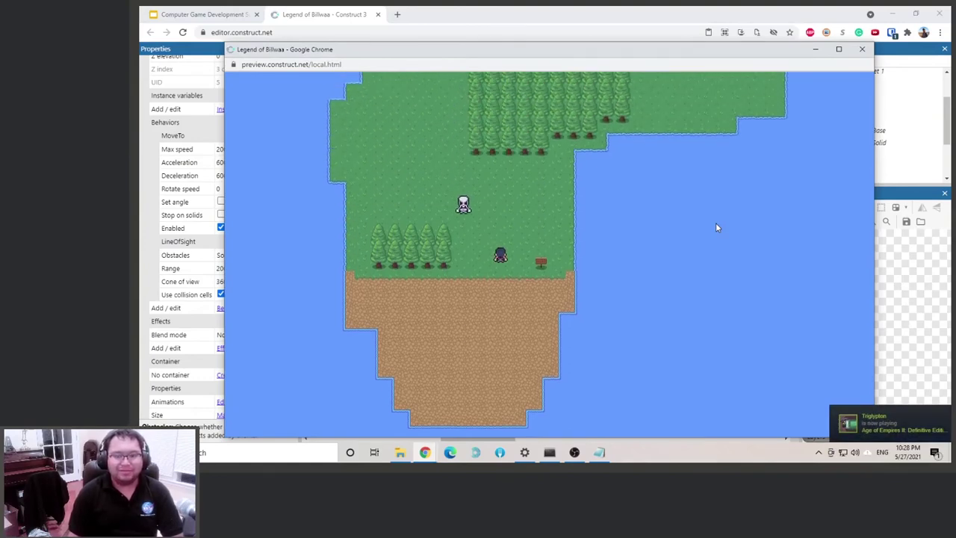
key("Down")
key("Left")
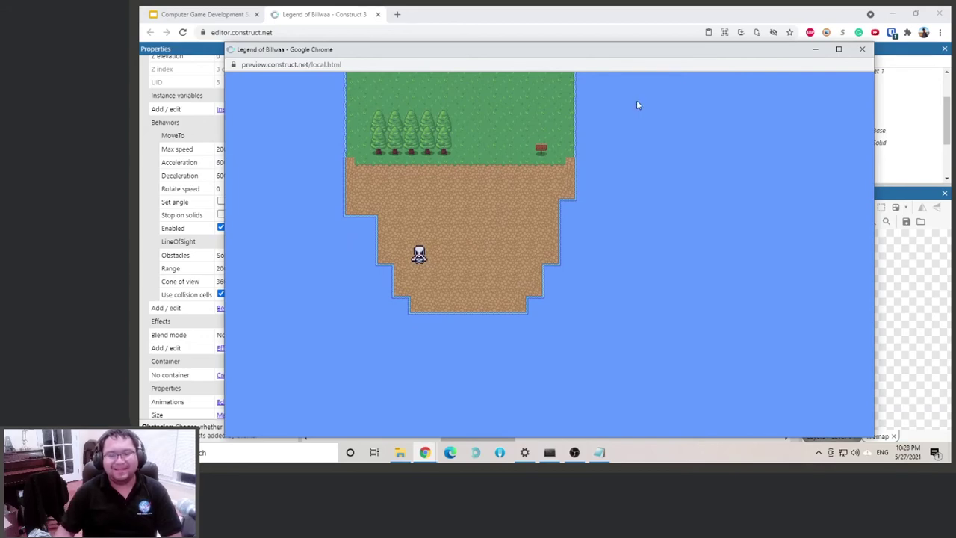
left_click(862, 48)
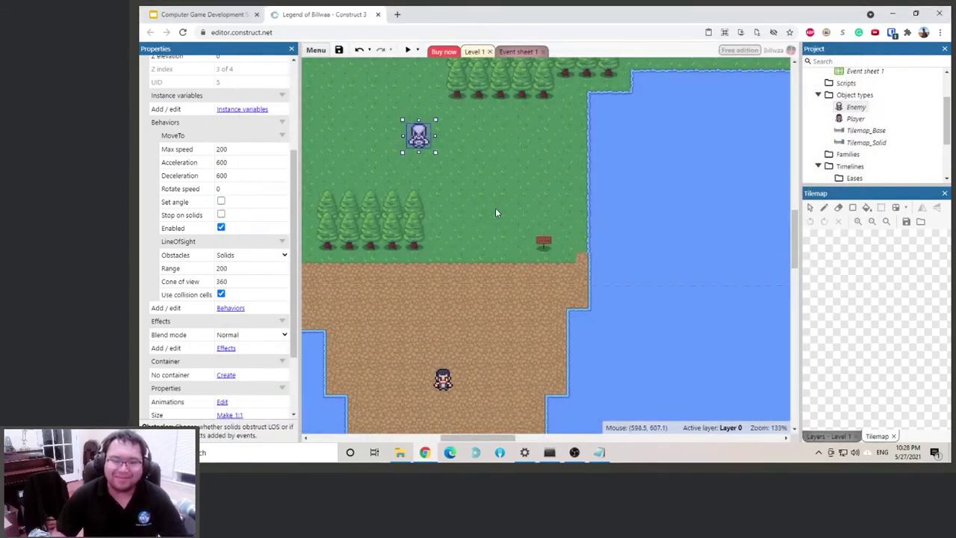
left_click(519, 178)
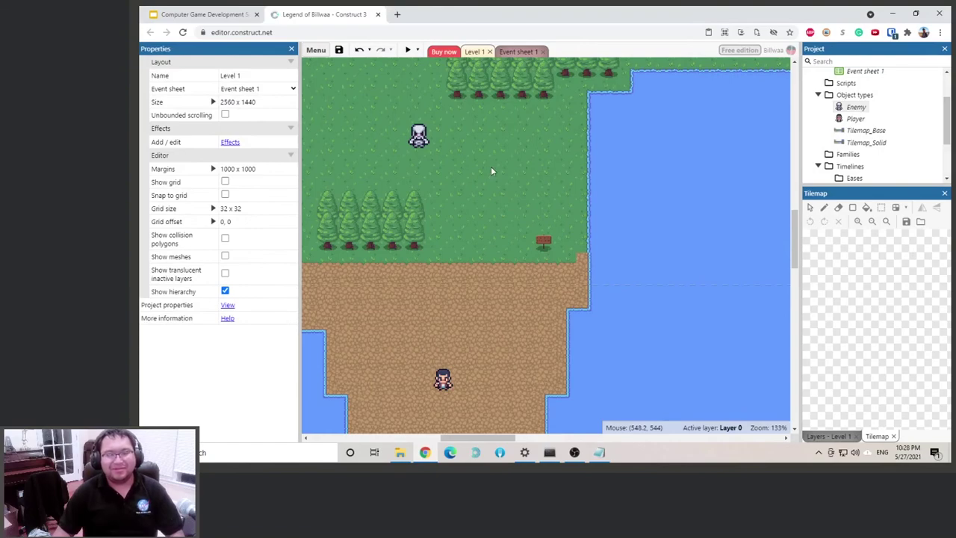
Run a second chase playtest, then return to Event sheet 1
left_click(407, 51)
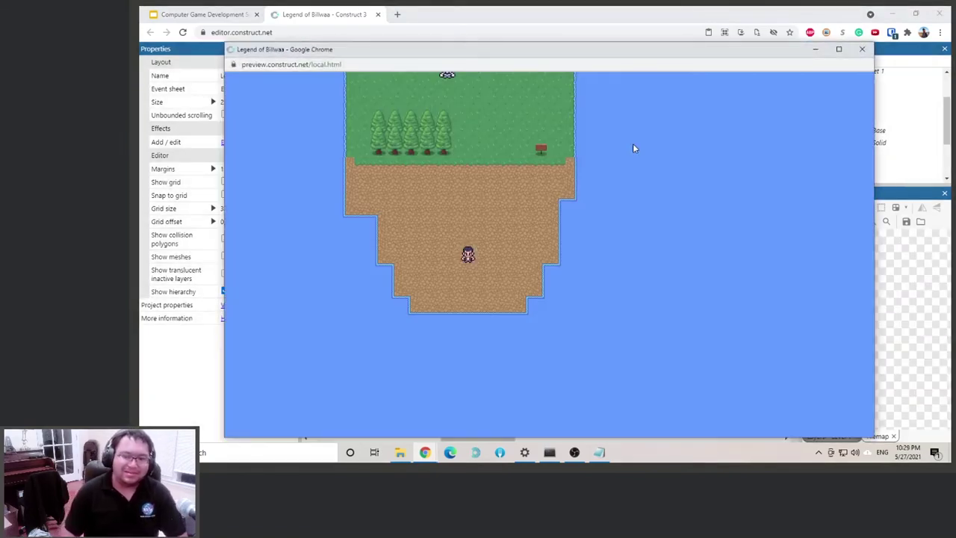
key("Up")
key("Right")
key("Down")
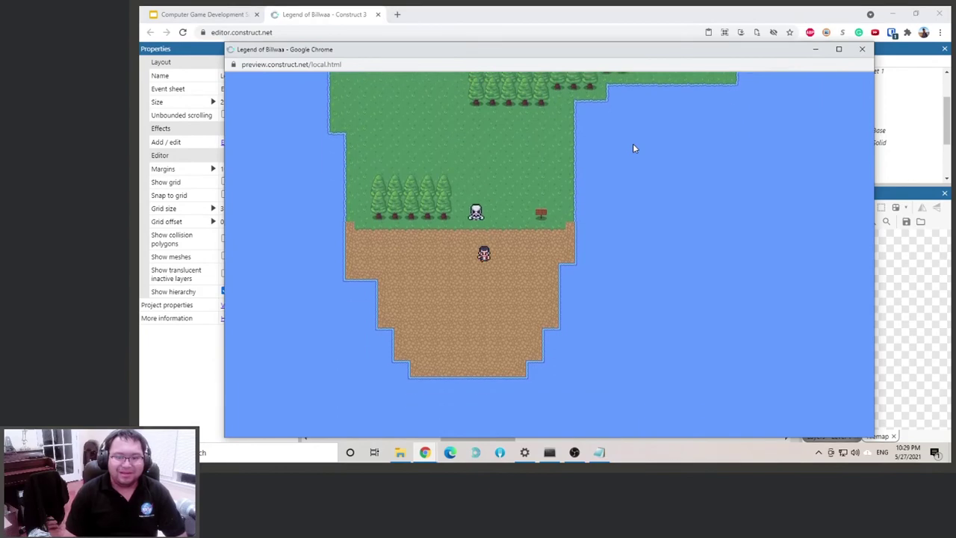
key("Down")
key("Left")
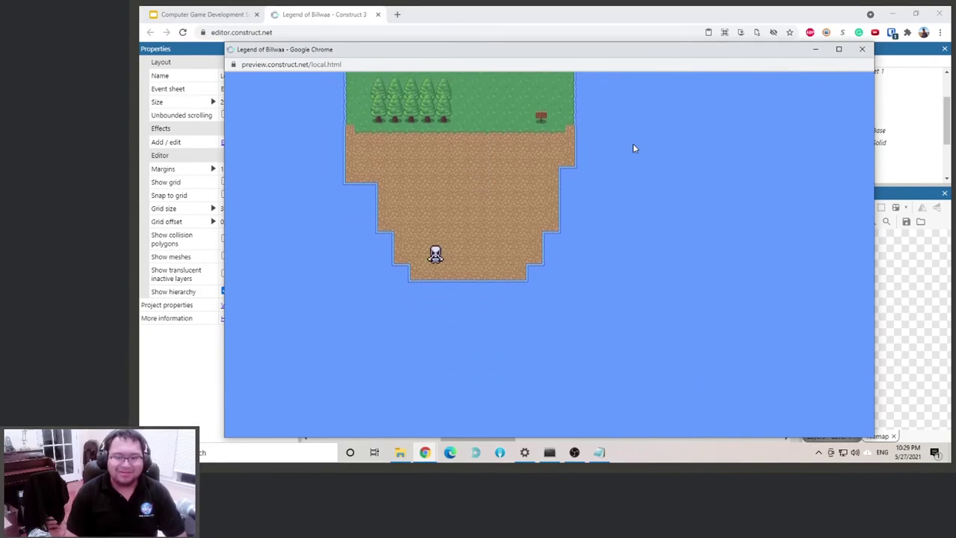
left_click(861, 49)
left_click(515, 52)
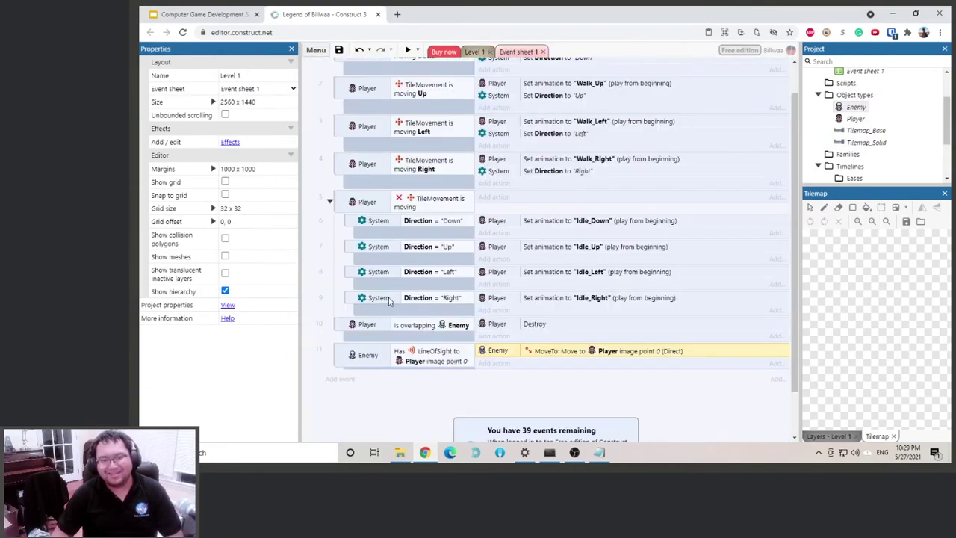
Add event 12: while Enemy MoveTo is moving, set its animation to "Walk_Down"
left_click(341, 380)
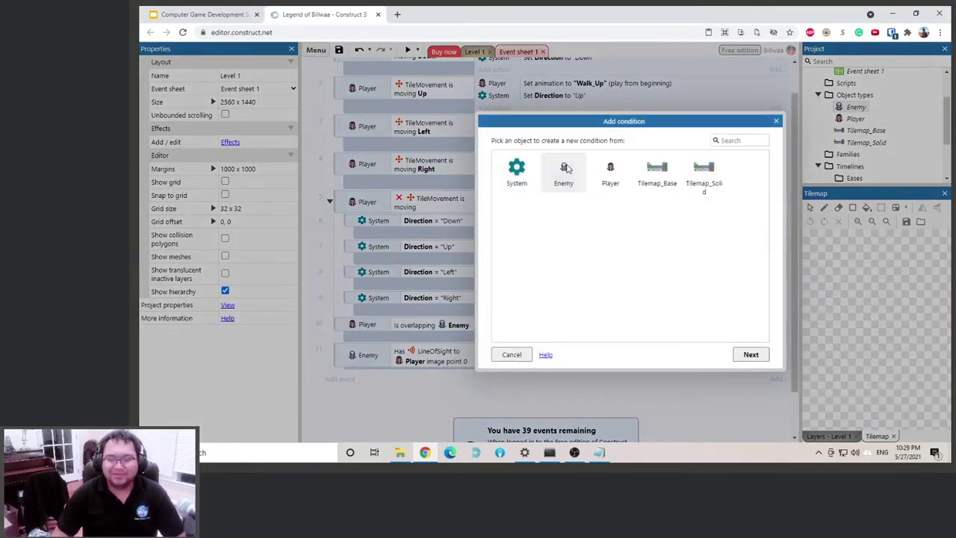
double_click(565, 168)
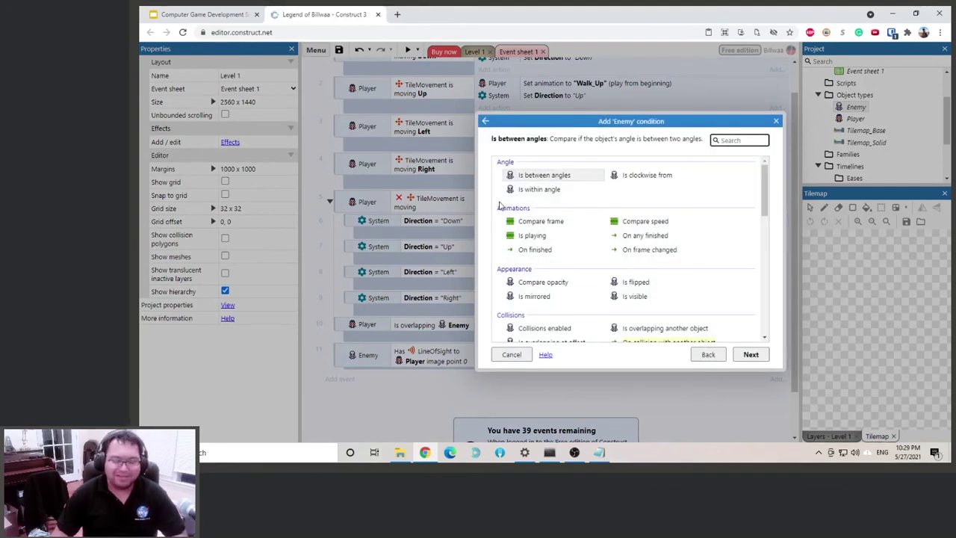
scroll(560, 232, "down", 3)
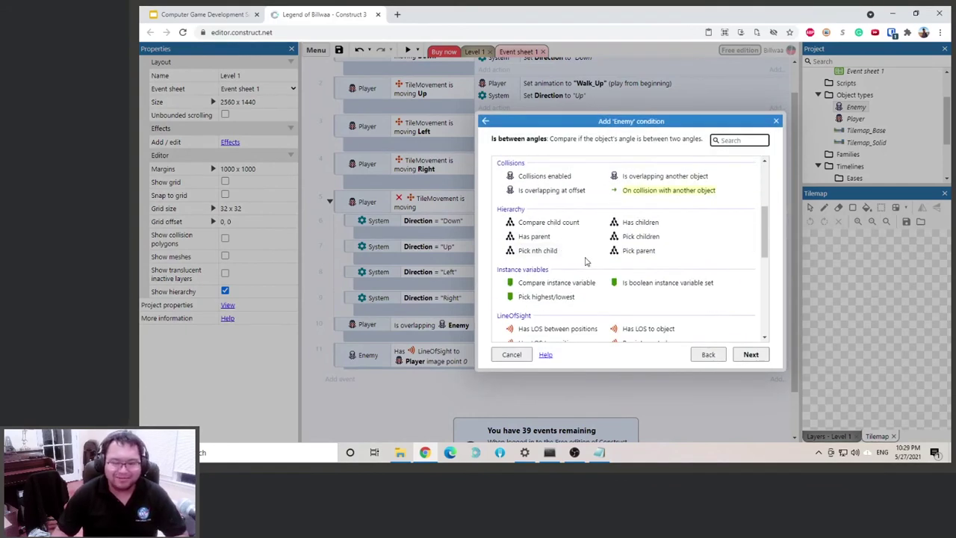
scroll(585, 262, "down", 2)
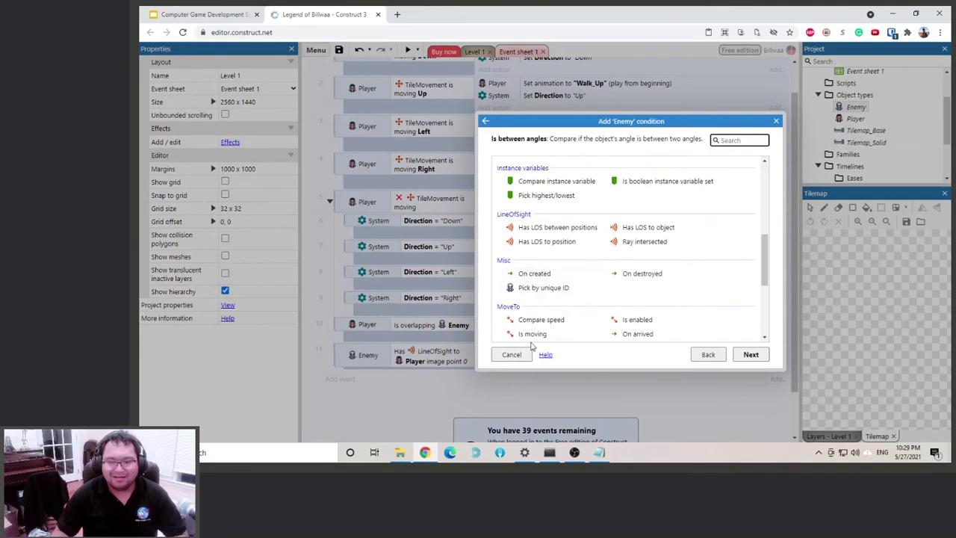
double_click(532, 334)
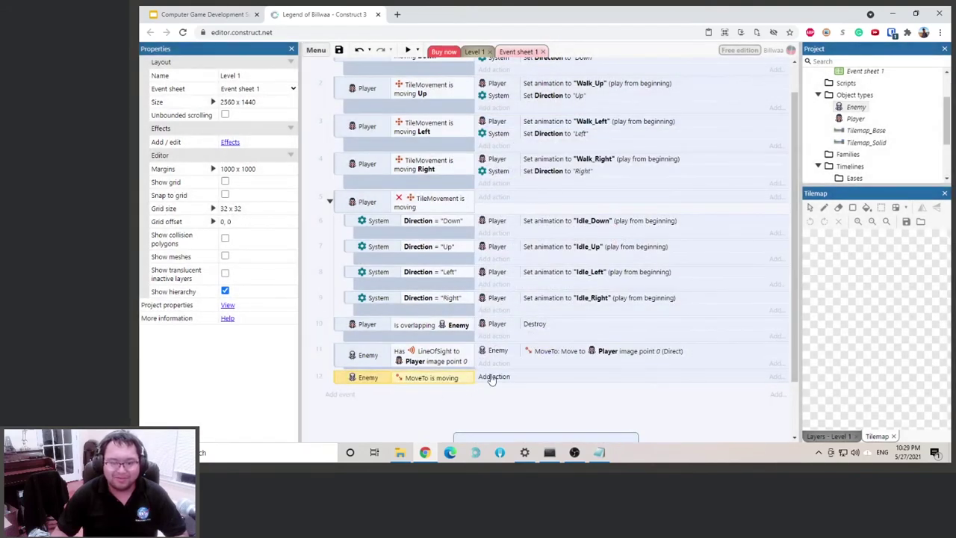
left_click(493, 377)
double_click(566, 185)
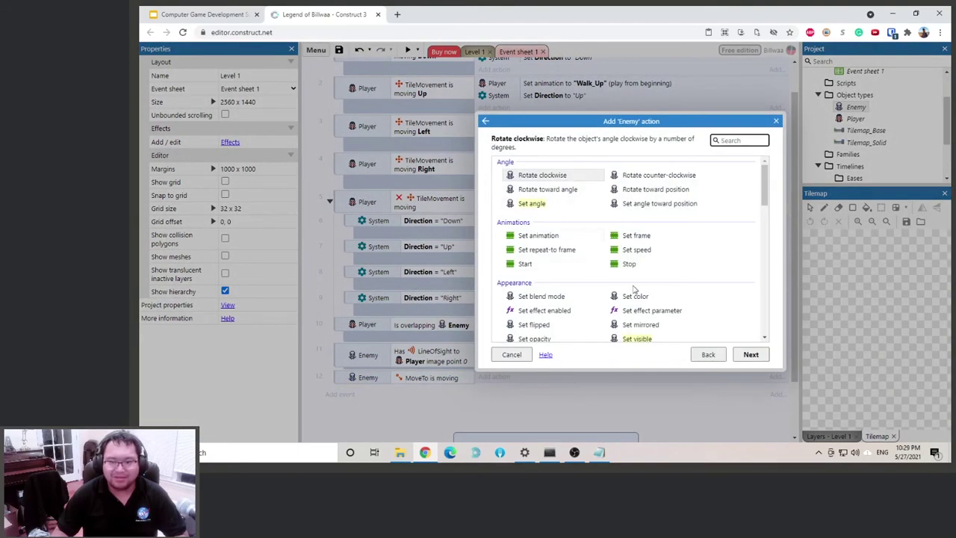
scroll(633, 290, "down", 3)
scroll(634, 290, "up", 3)
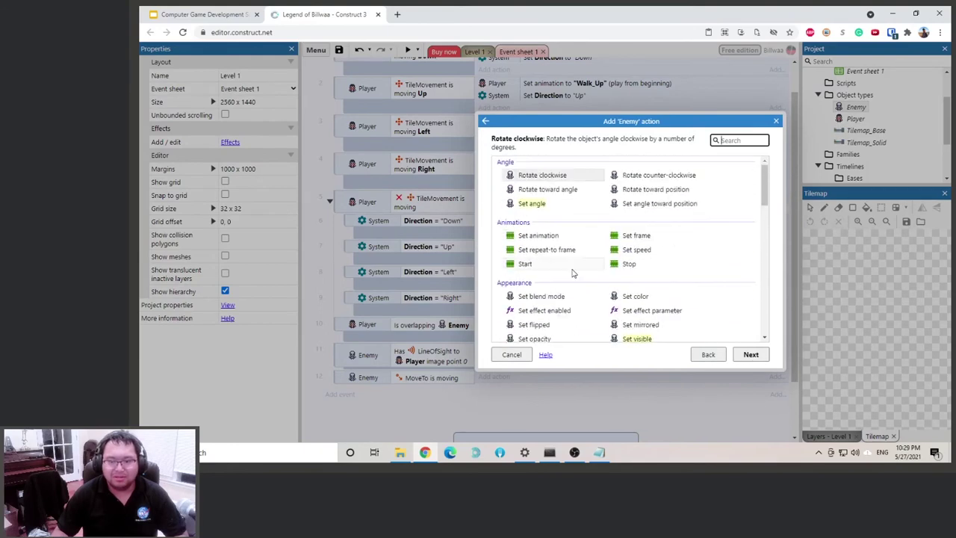
double_click(549, 236)
type("\"")
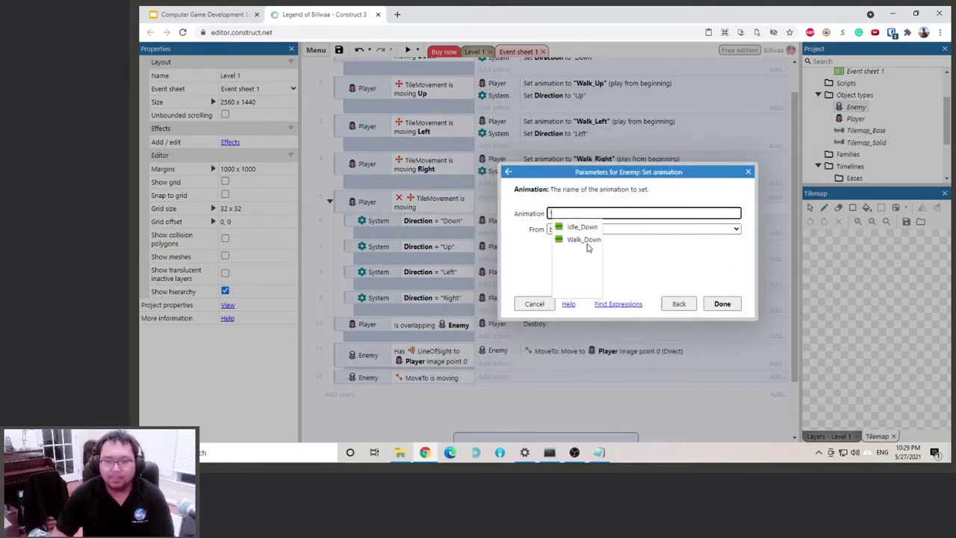
left_click(587, 243)
left_click(736, 303)
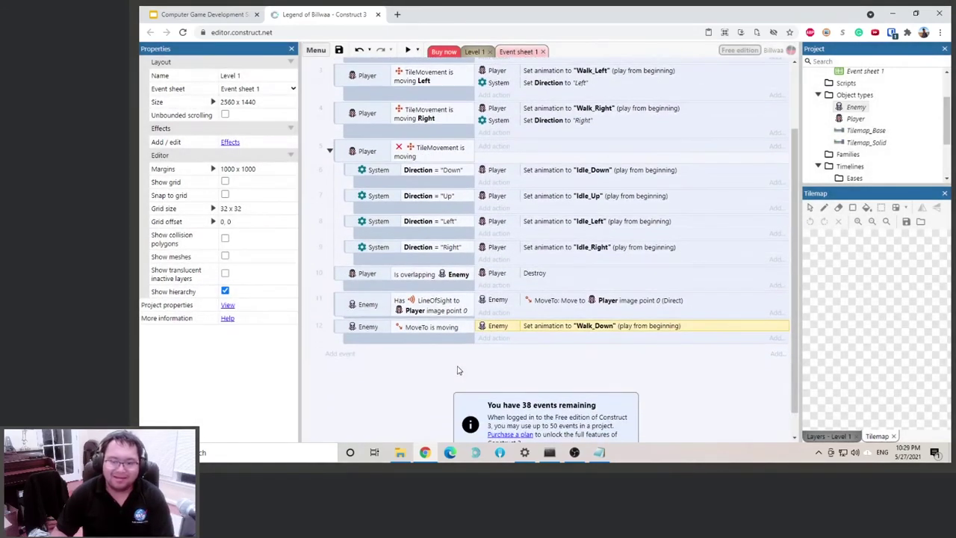
Add event 13: when Enemy MoveTo is not moving (inverted), set its animation to "Idle_Down"
left_click(340, 353)
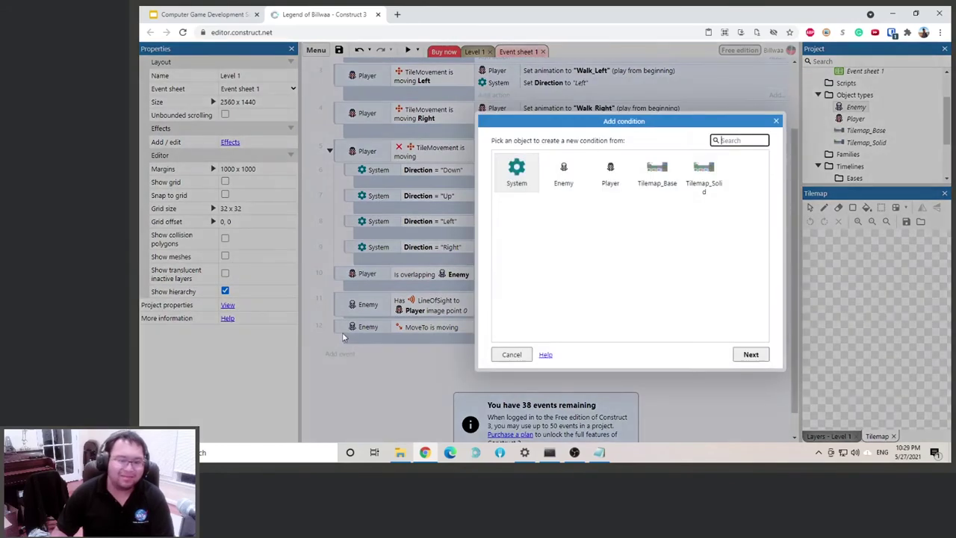
double_click(564, 172)
scroll(545, 271, "down", 10)
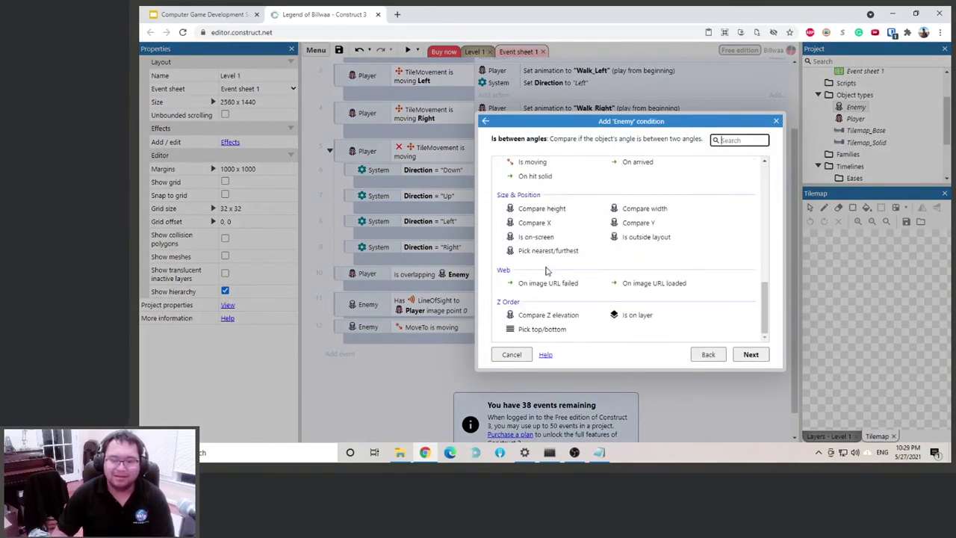
double_click(531, 161)
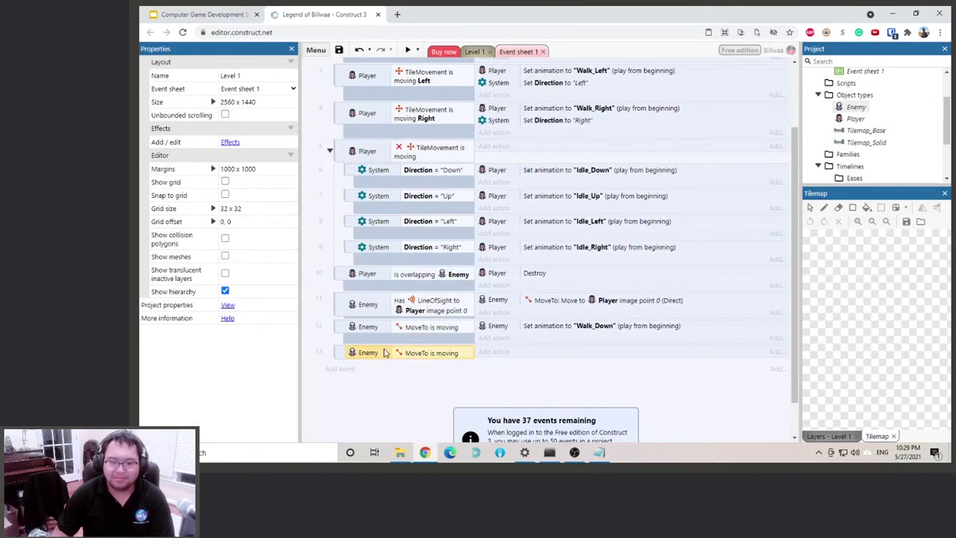
right_click(383, 353)
left_click(407, 207)
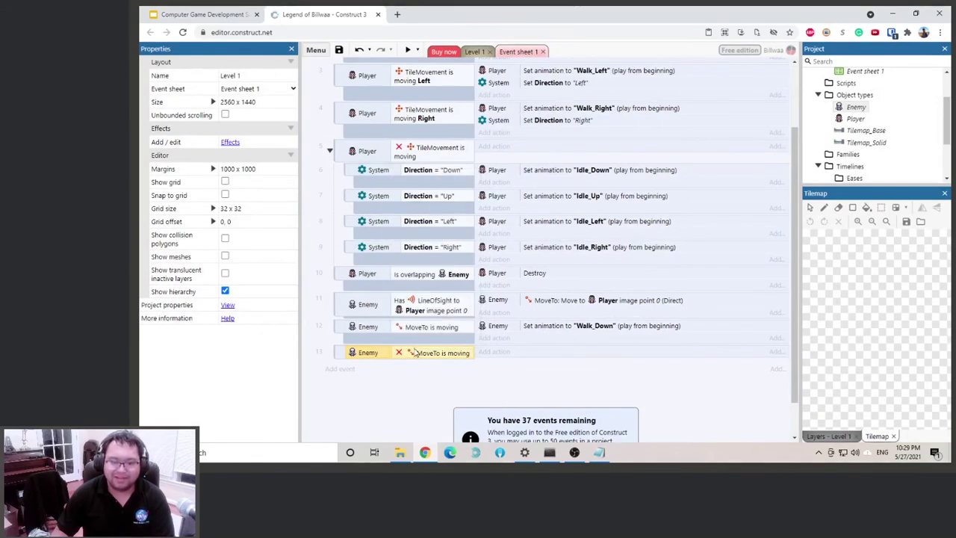
left_click(494, 352)
double_click(568, 174)
double_click(541, 237)
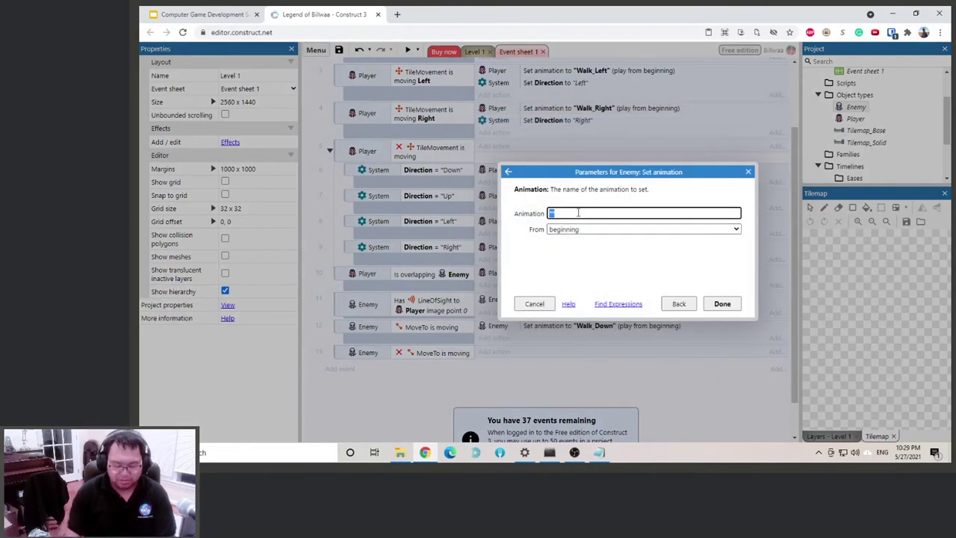
type("\"")
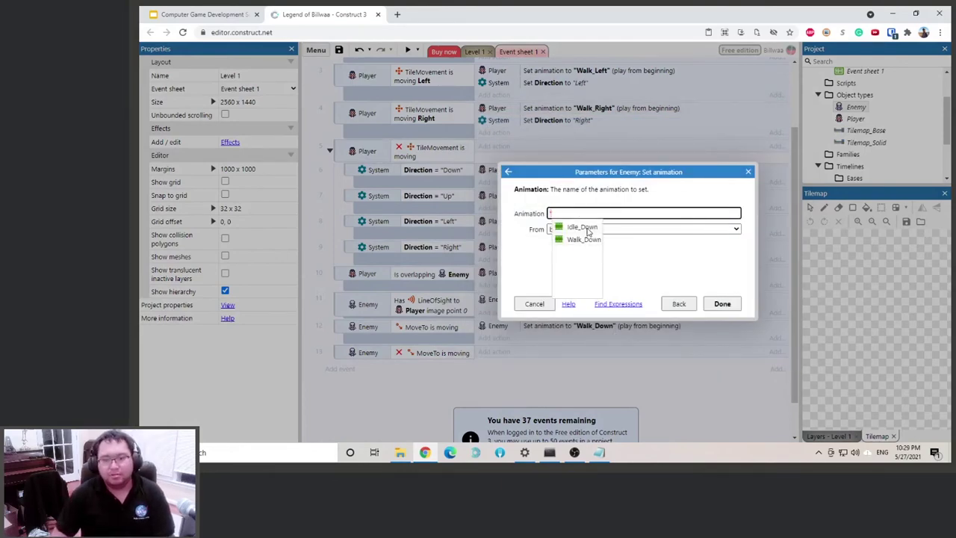
left_click(585, 228)
left_click(721, 303)
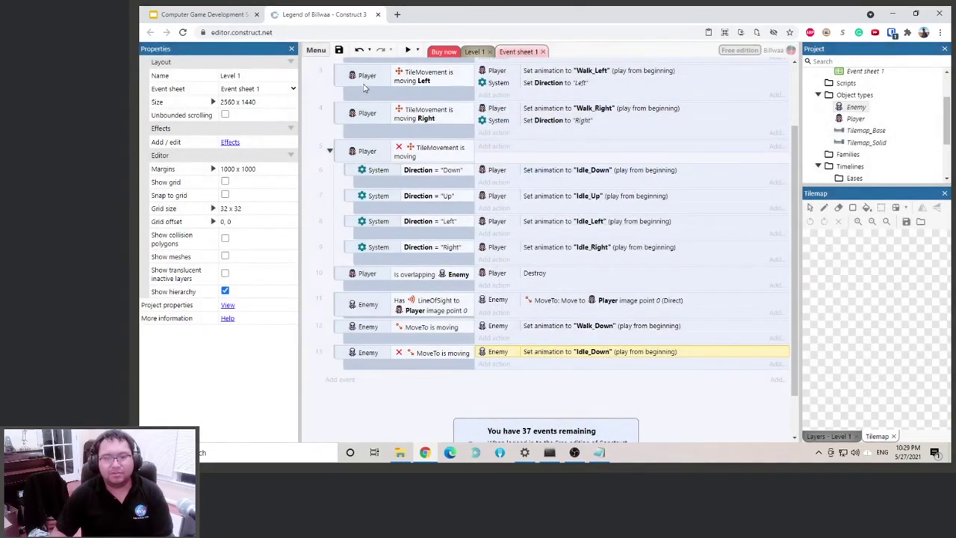
left_click(407, 49)
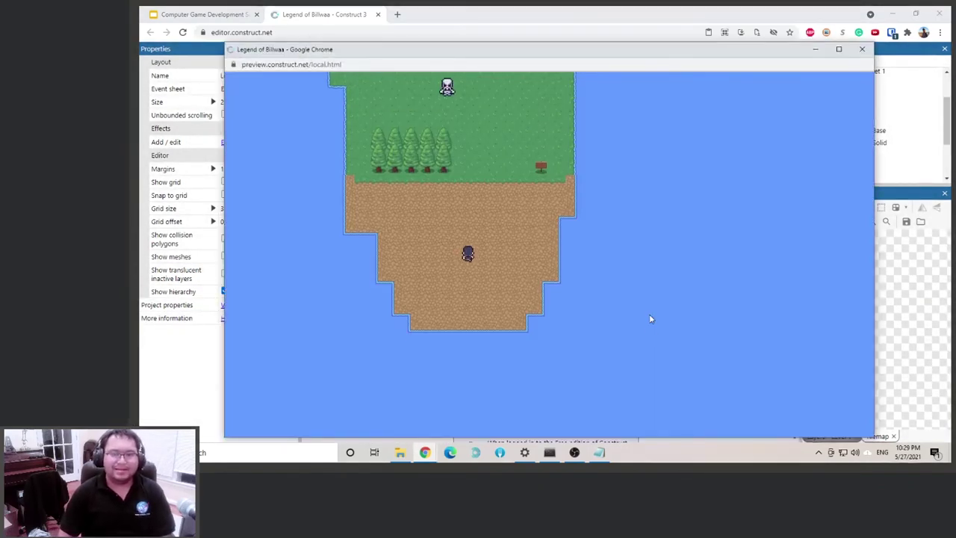
Walk the player up in the preview, then close it to return to the event sheet
key("Up")
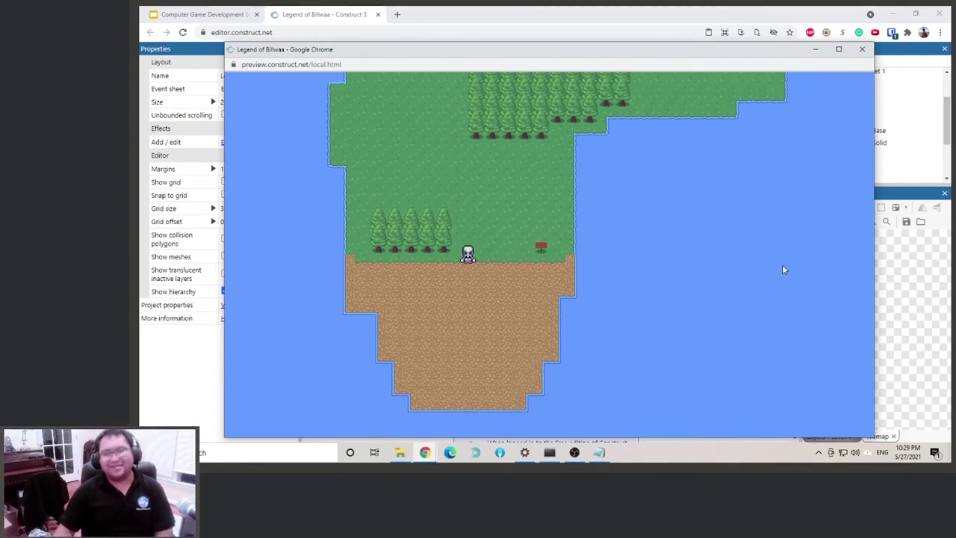
left_click(861, 49)
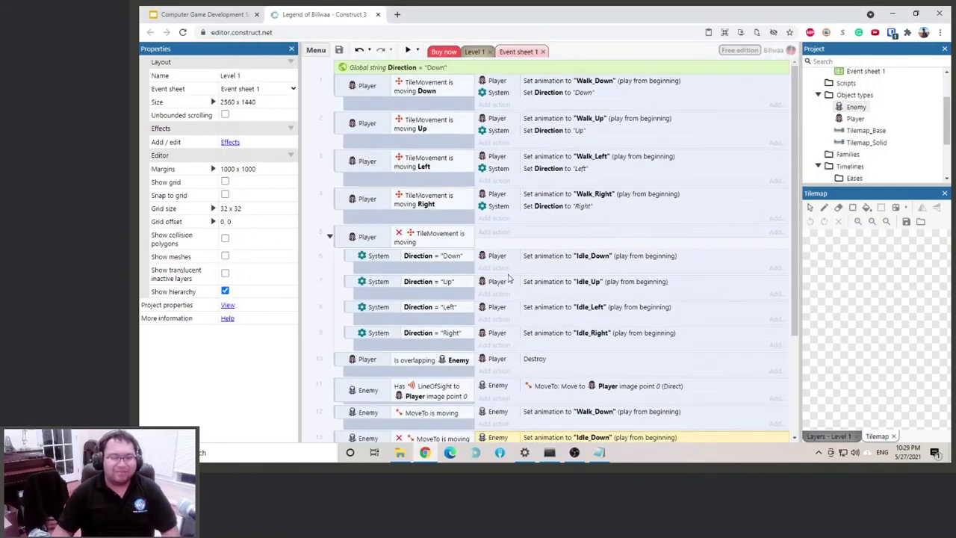
Collapse event 5's sub-events and add a new event group named 'Player'
scroll(508, 278, "down", 3)
scroll(441, 188, "up", 3)
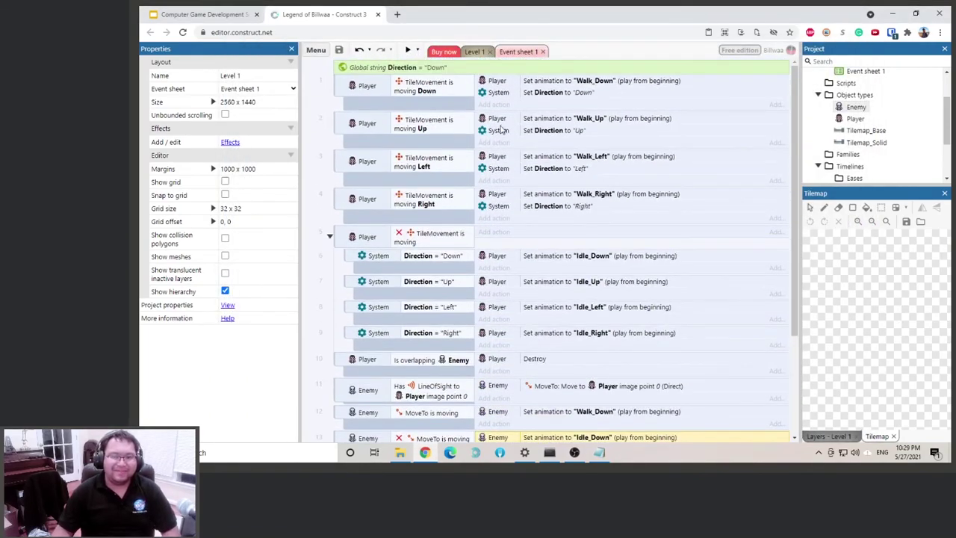
scroll(448, 194, "down", 3)
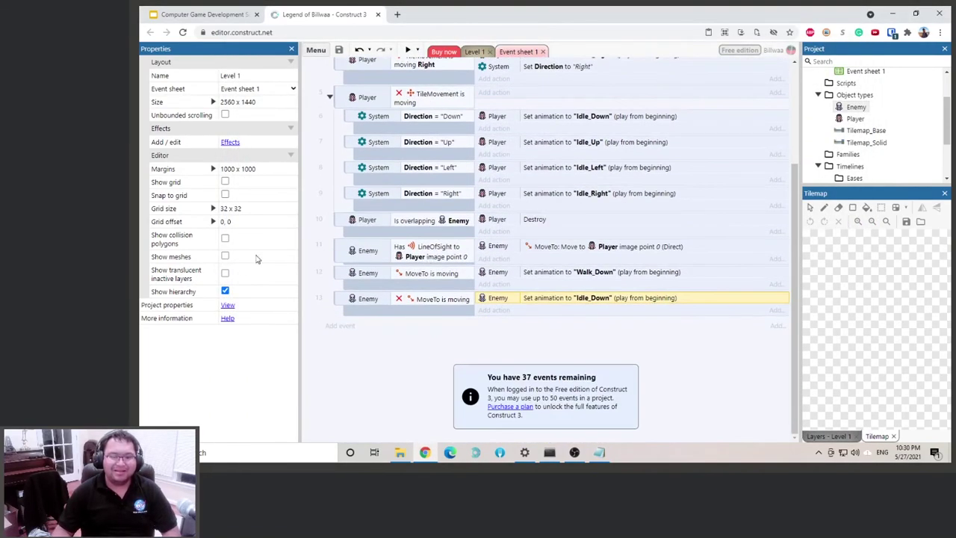
scroll(374, 135, "up", 3)
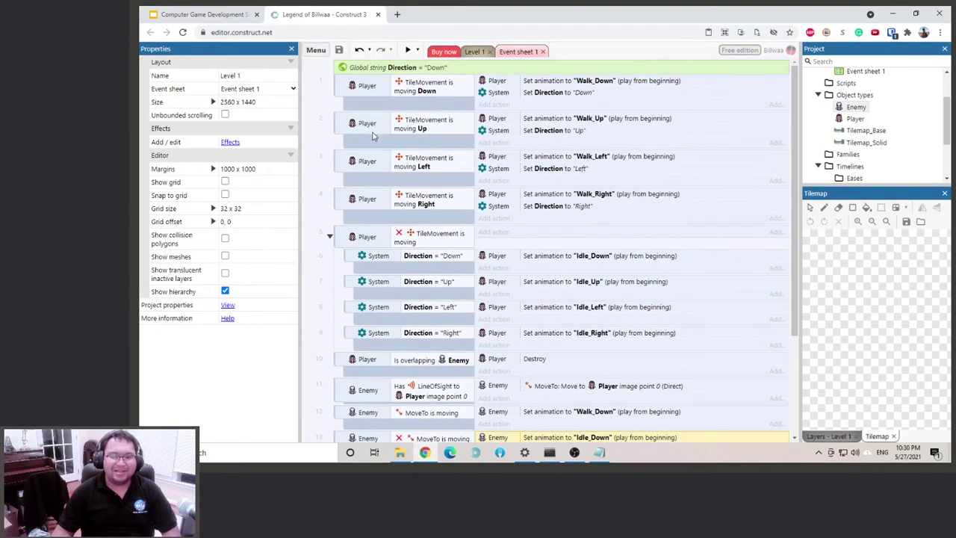
left_click(330, 236)
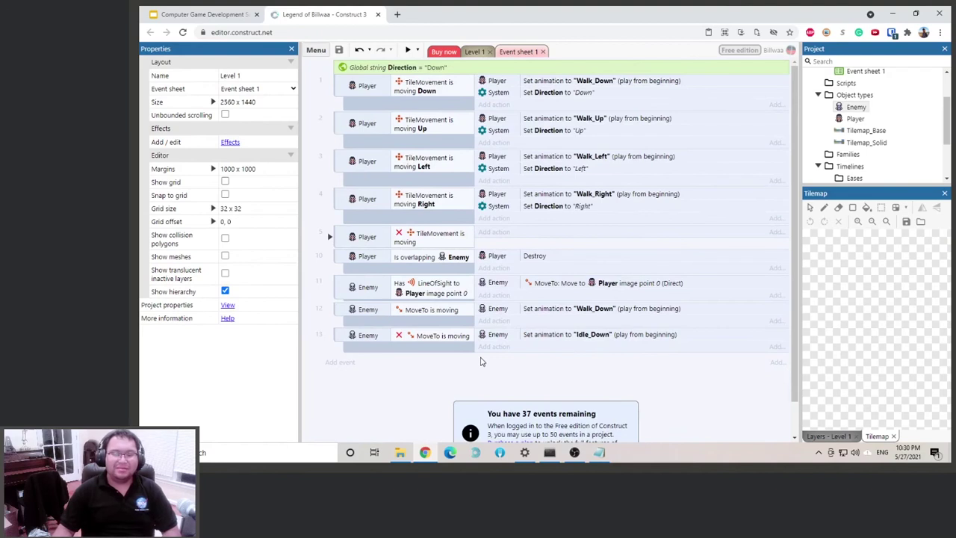
right_click(774, 366)
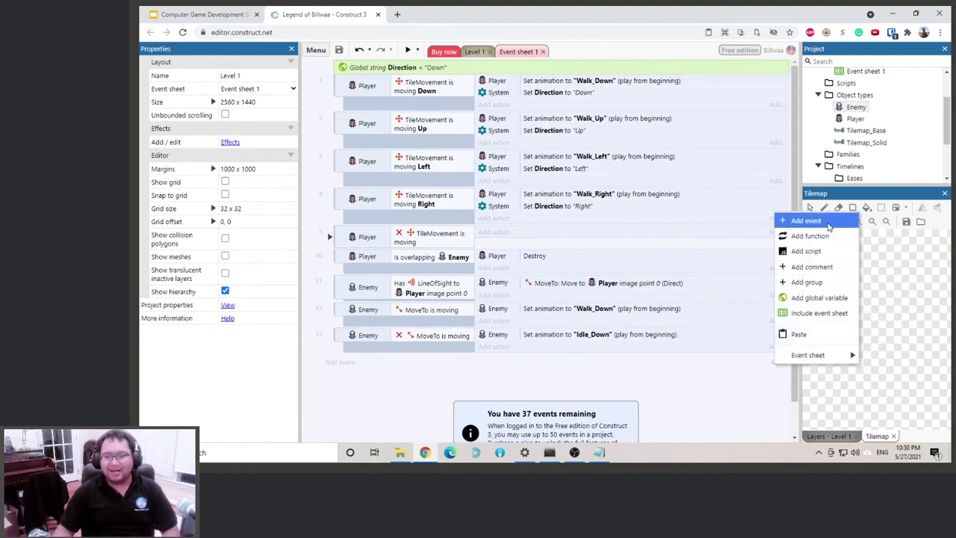
left_click(817, 282)
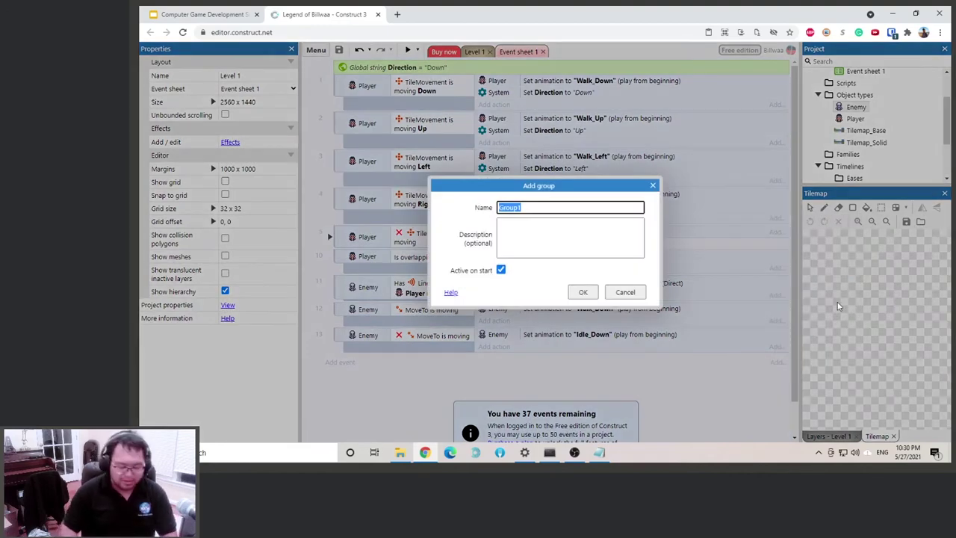
key("BackSpace")
type("Player")
key("Return")
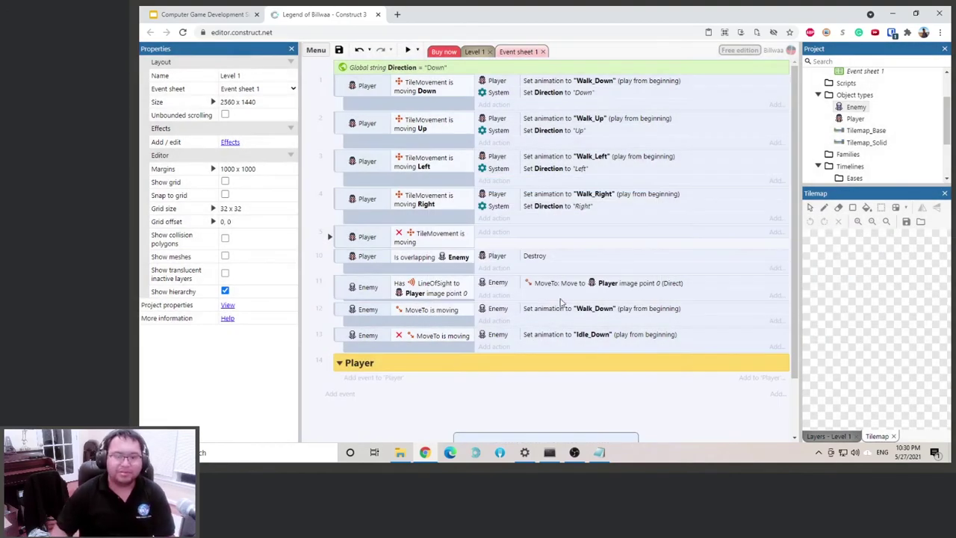
Move player events 1–6 into the Player group and collapse it
left_click(338, 85)
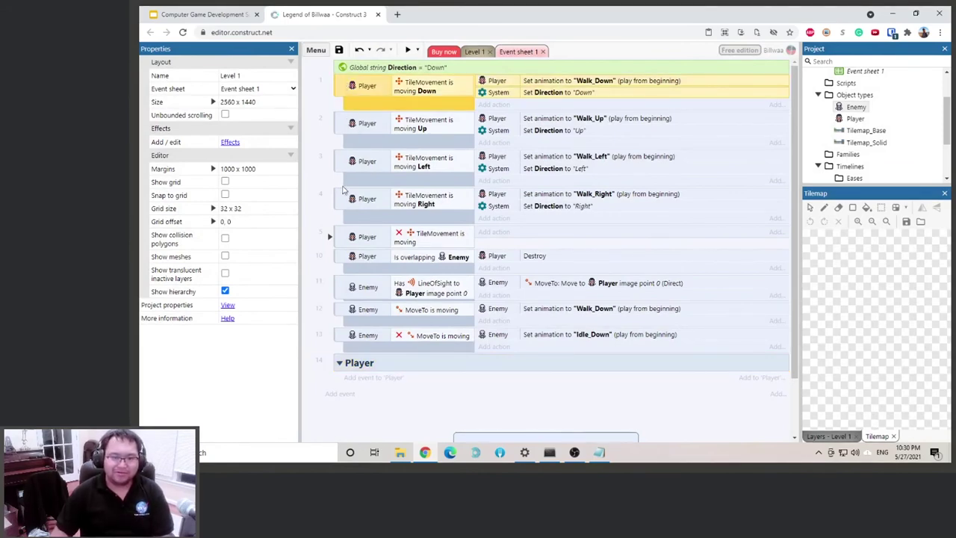
left_click(336, 260, "shift")
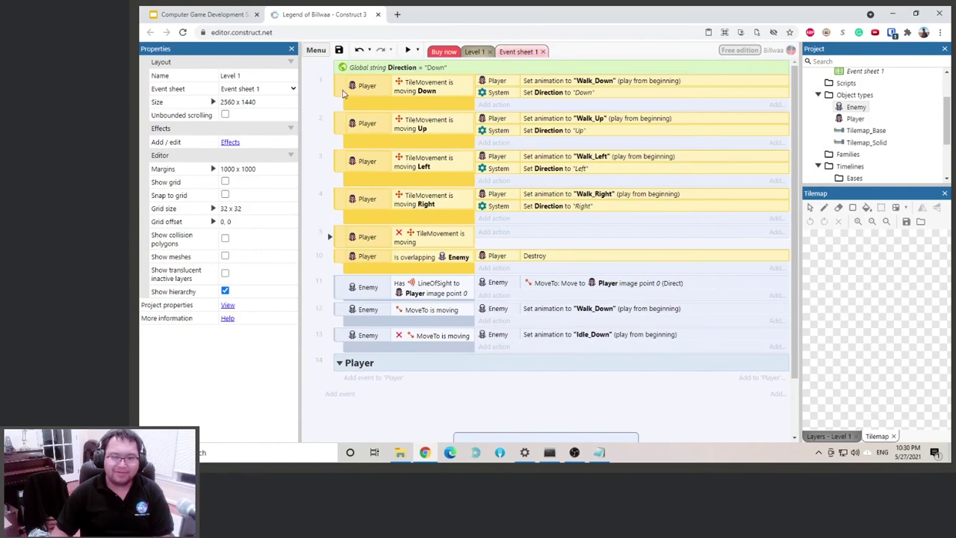
left_click_drag(336, 93, 357, 371)
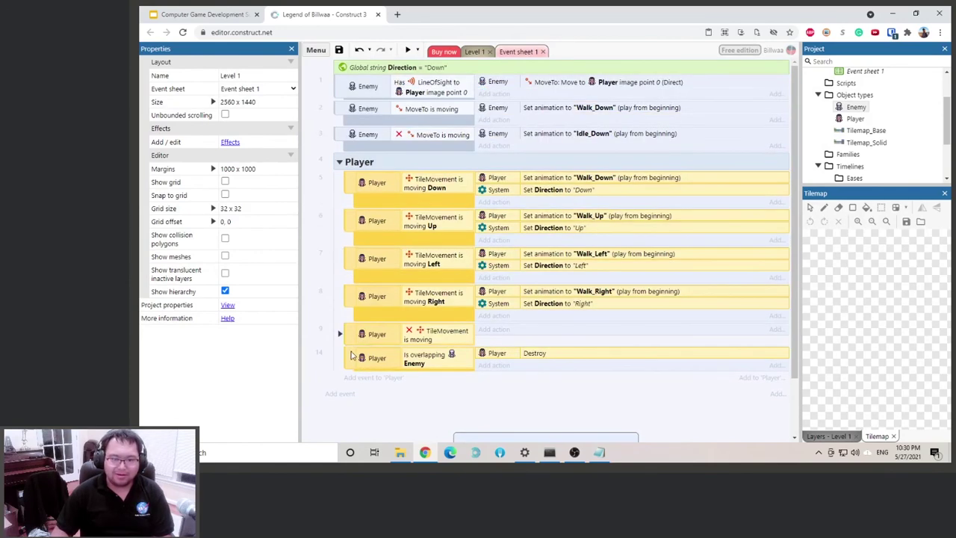
left_click(339, 163)
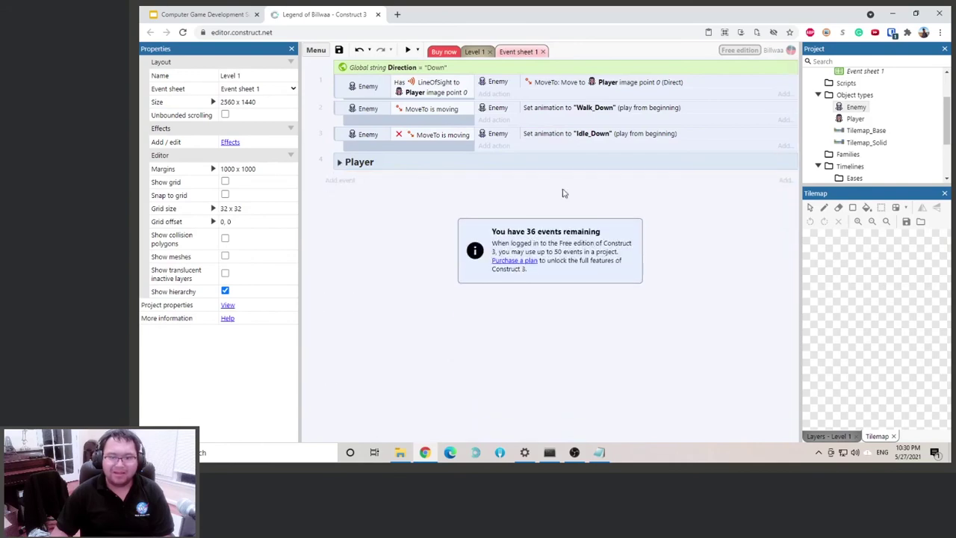
Add a new event group named 'Enemy' to the event sheet
right_click(783, 182)
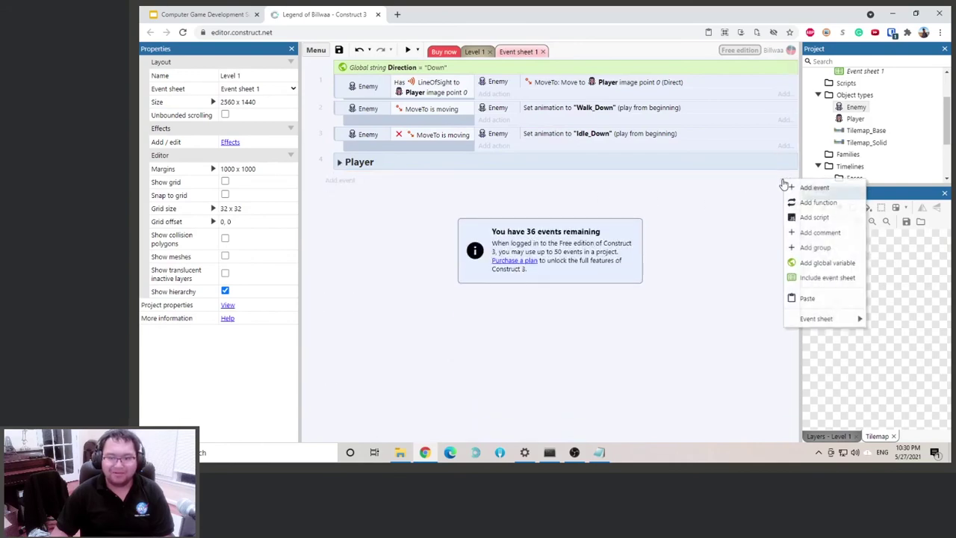
left_click(818, 249)
type("Enemy")
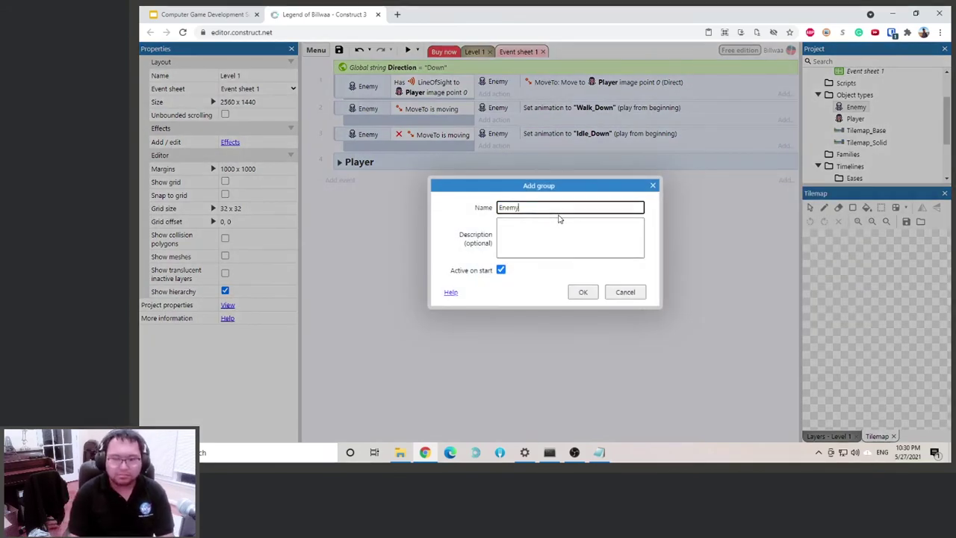
key("Return")
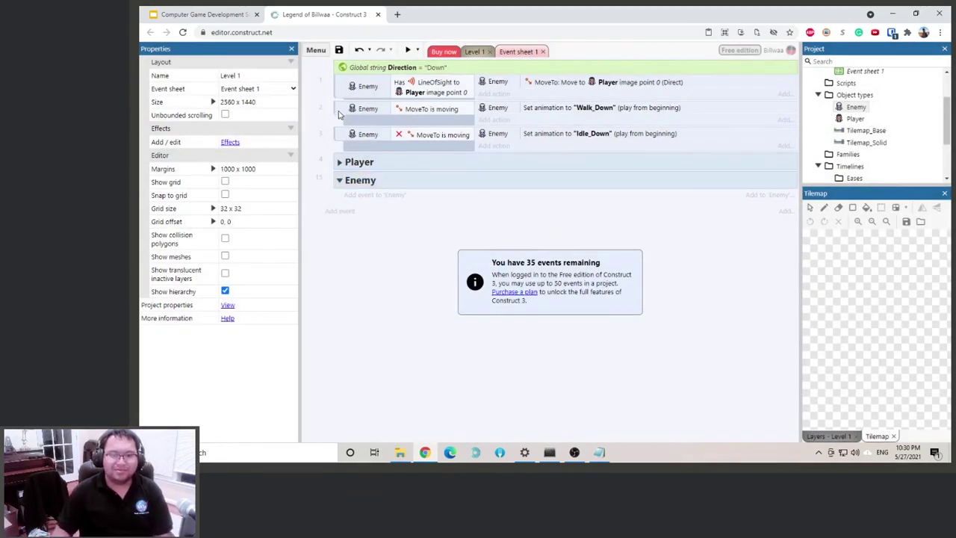
Move the three Enemy line-of-sight and animation events into the Enemy group
left_click(338, 90)
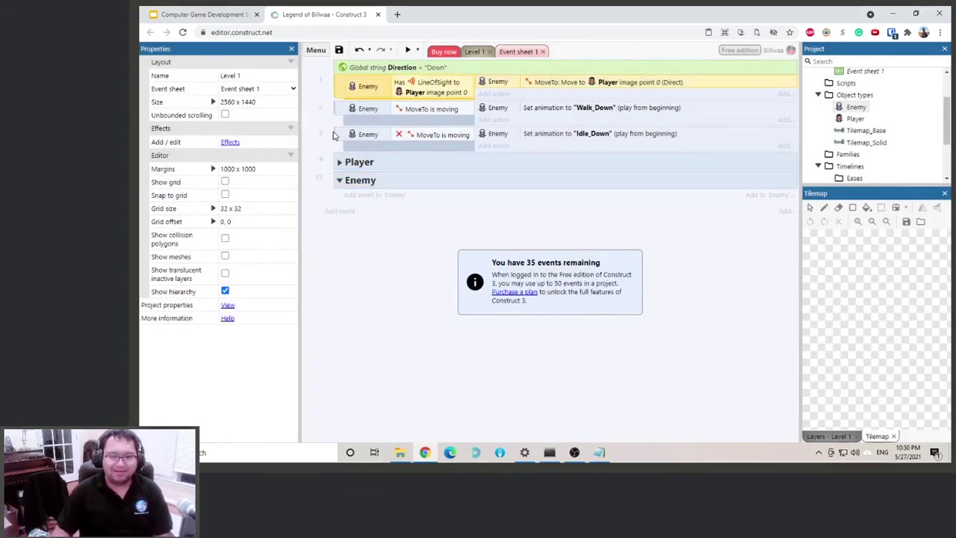
left_click(338, 141, "shift")
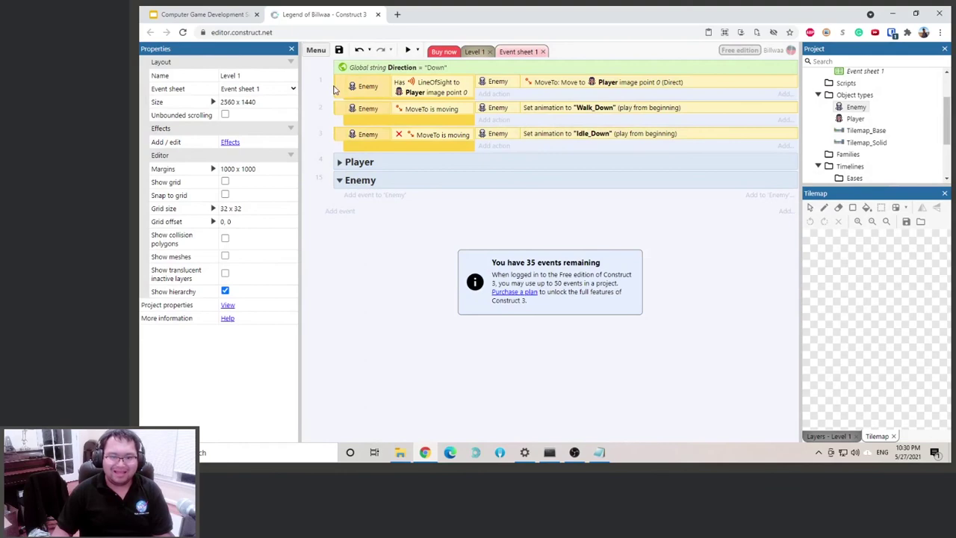
left_click_drag(338, 141, 338, 191)
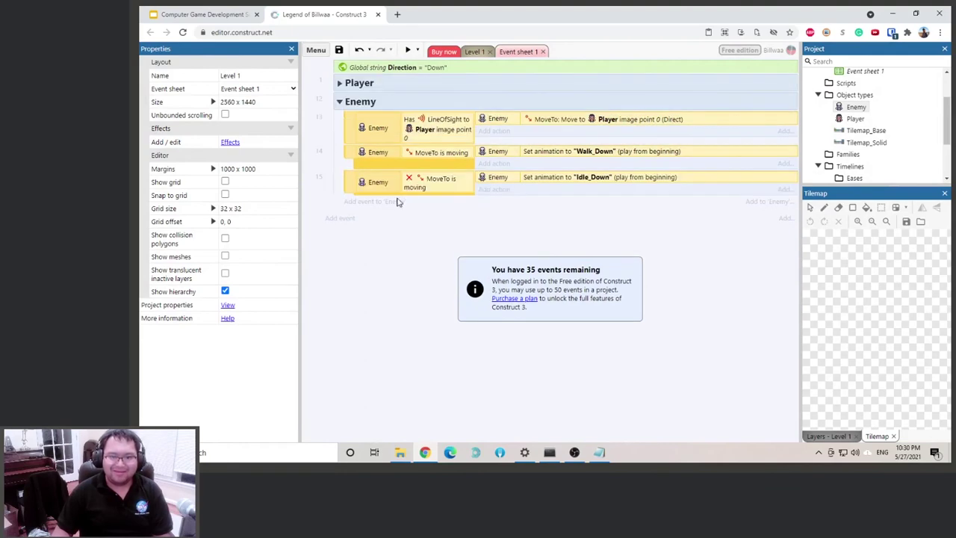
Expand the Player and Enemy groups to check their contents, including the idle-direction sub-events
left_click(339, 84)
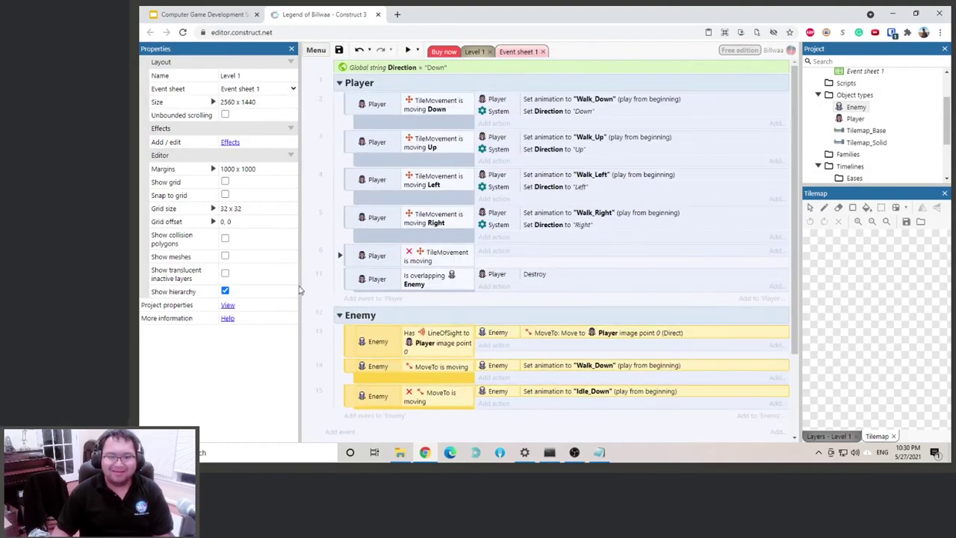
left_click(322, 339)
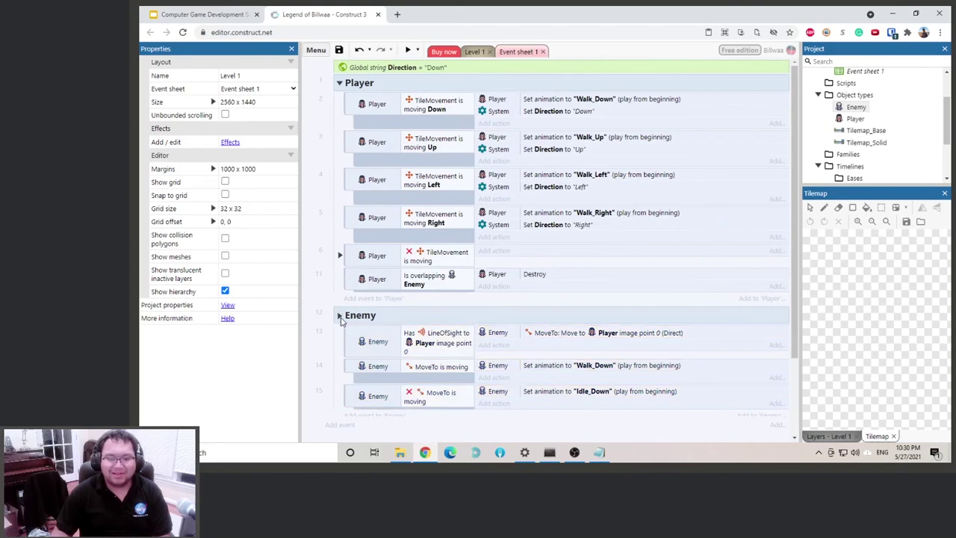
left_click(340, 317)
left_click(339, 316)
left_click(340, 255)
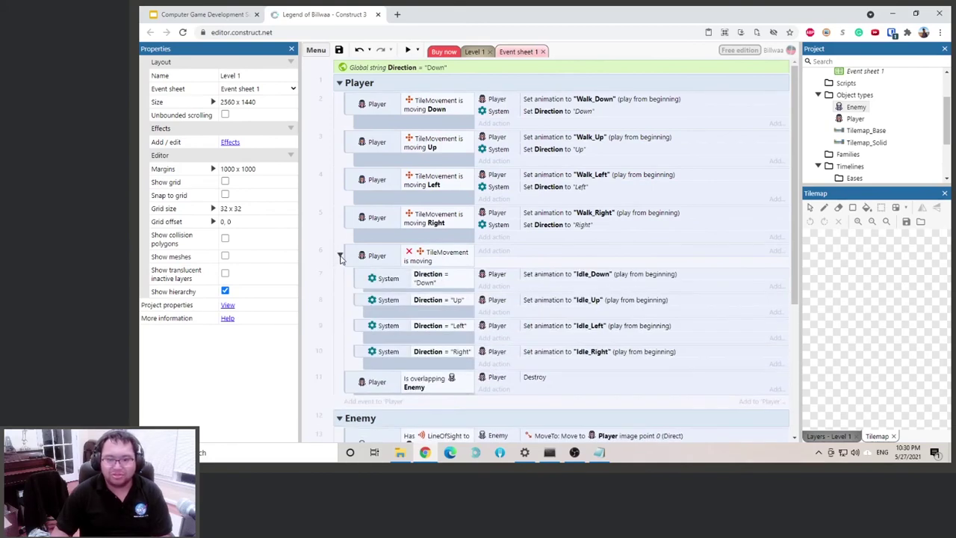
left_click(340, 255)
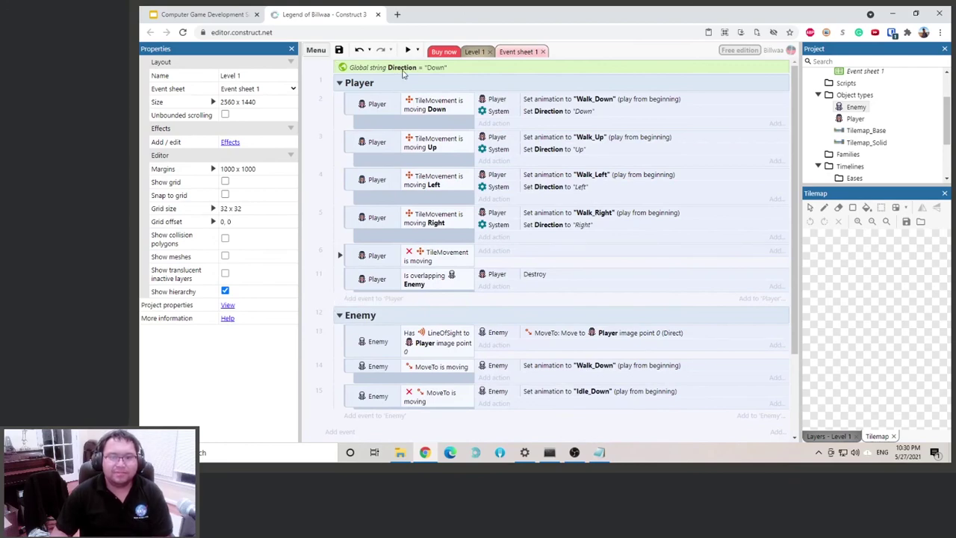
Preview the game and walk the player up, right, down and left into the chasing enemy
left_click(408, 50)
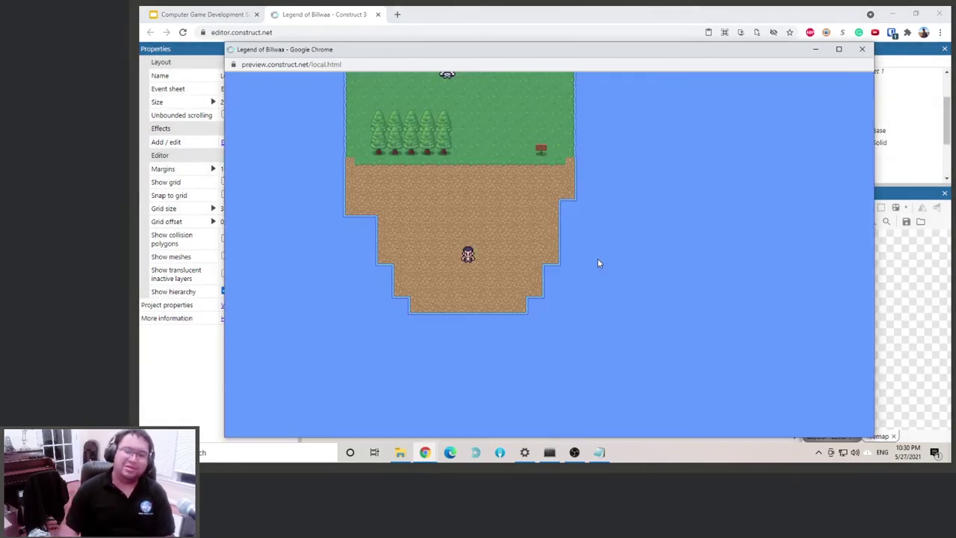
key("Up")
key("Right")
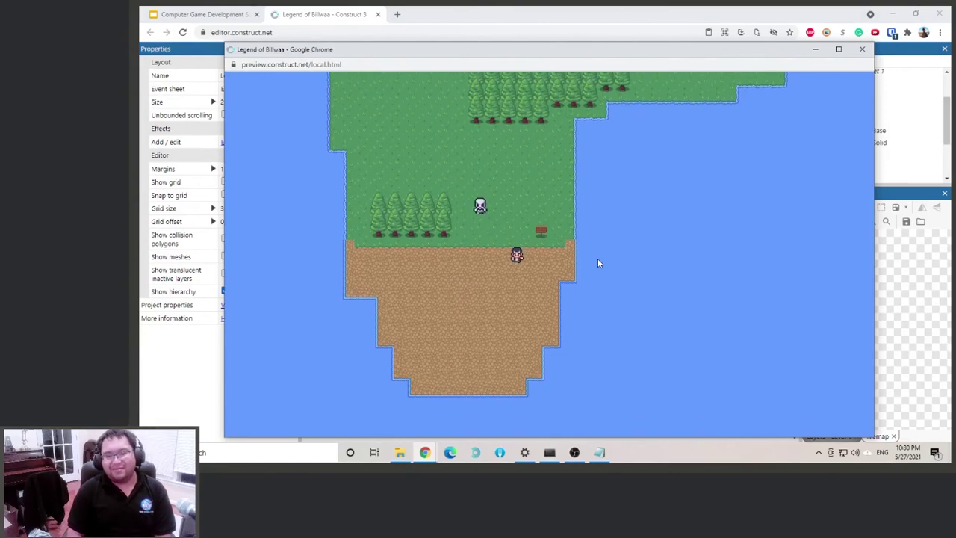
key("Down")
key("Left")
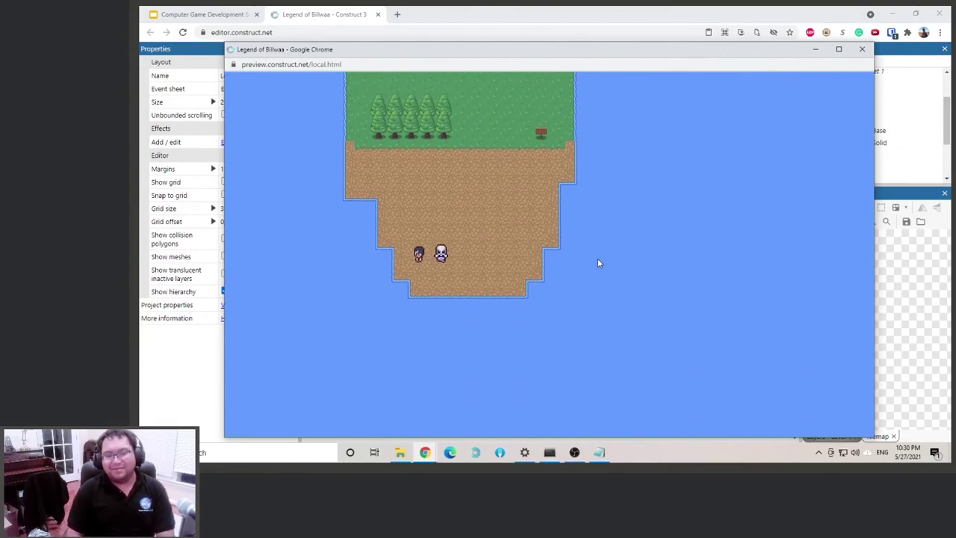
key("Left")
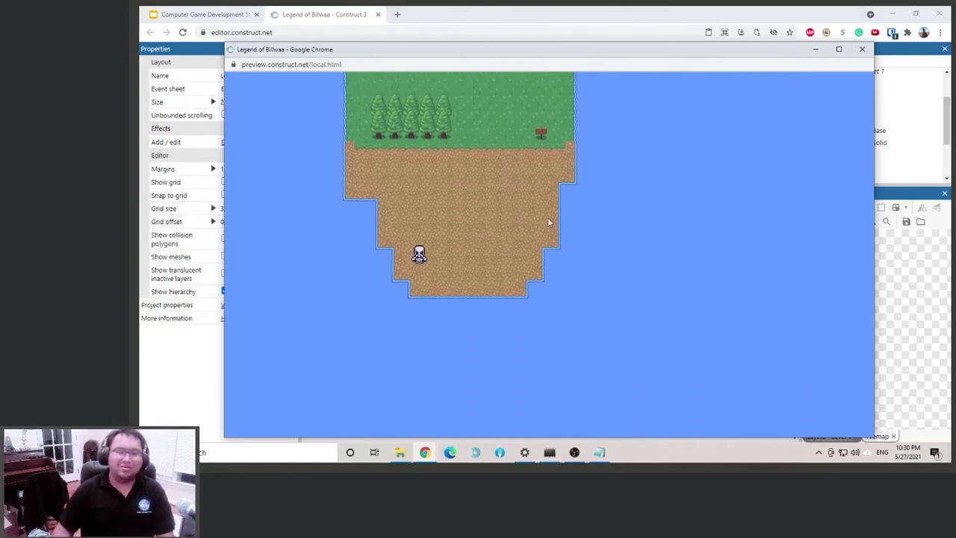